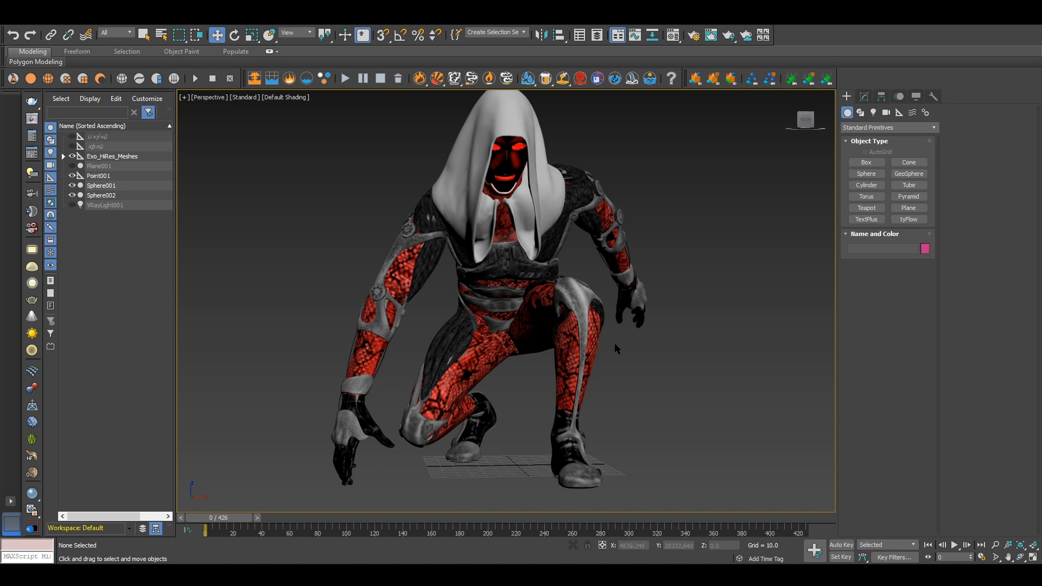
# Step: Create a tyFlow object on the ground beside the crouching character's front foot
pyautogui.moveTo(594, 370); pyautogui.dragTo(560, 308, button='middle')
pyautogui.scroll(-3, 616, 368)
pyautogui.scroll(3, 587, 383)
pyautogui.scroll(-3, 588, 382)
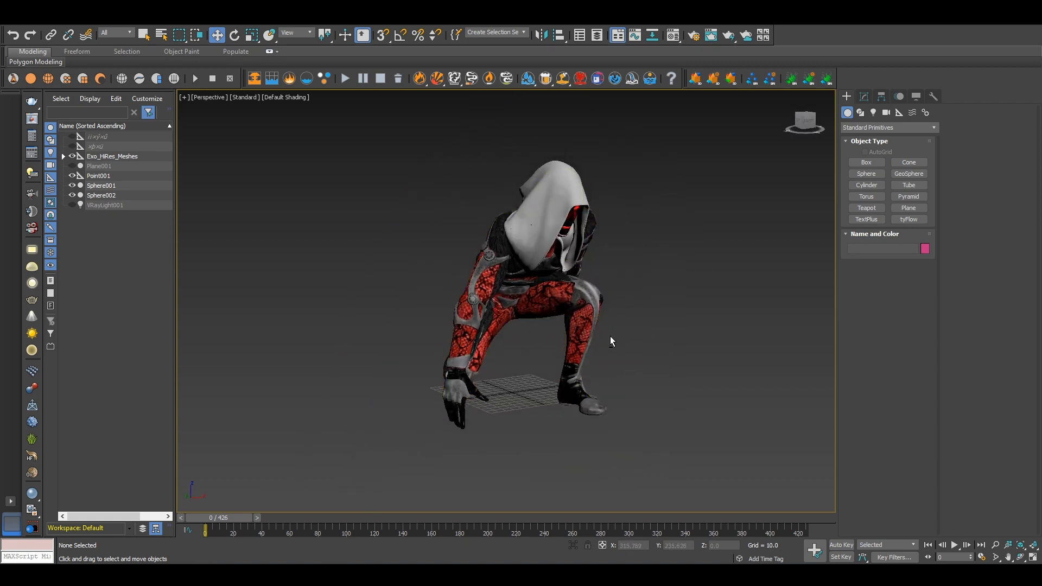
pyautogui.keyDown('alt'); pyautogui.moveTo(609, 336); pyautogui.dragTo(602, 333, button='middle'); pyautogui.keyUp('alt')
pyautogui.click(902, 222)
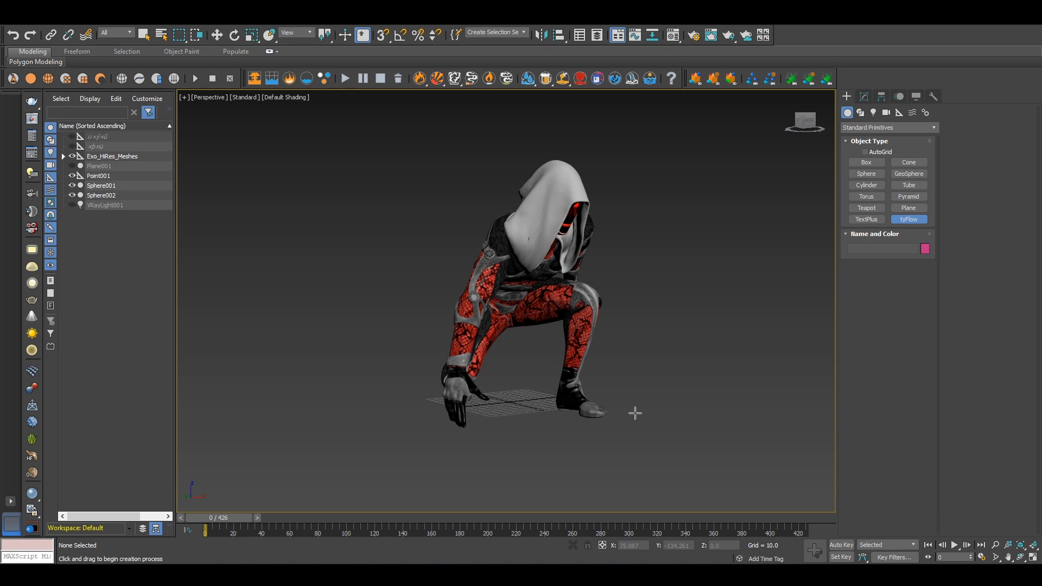
pyautogui.moveTo(634, 413); pyautogui.dragTo(649, 419)
pyautogui.press('w')
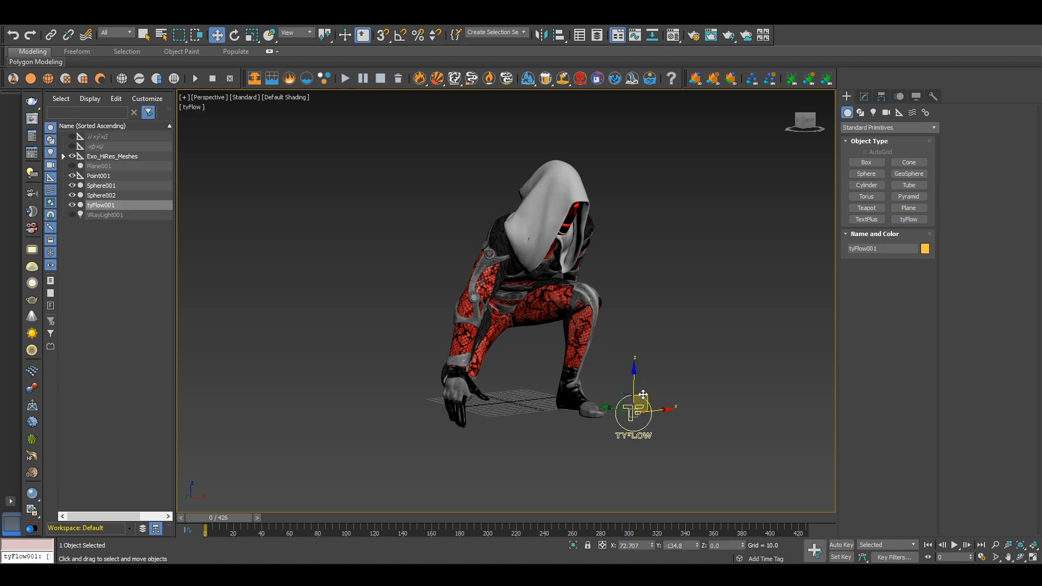
# Step: Isolate the EXO_Body mesh together with the tyFlow object in the viewport
pyautogui.keyDown('alt'); pyautogui.moveTo(642, 396); pyautogui.dragTo(610, 392, button='middle'); pyautogui.keyUp('alt')
pyautogui.click(864, 96)
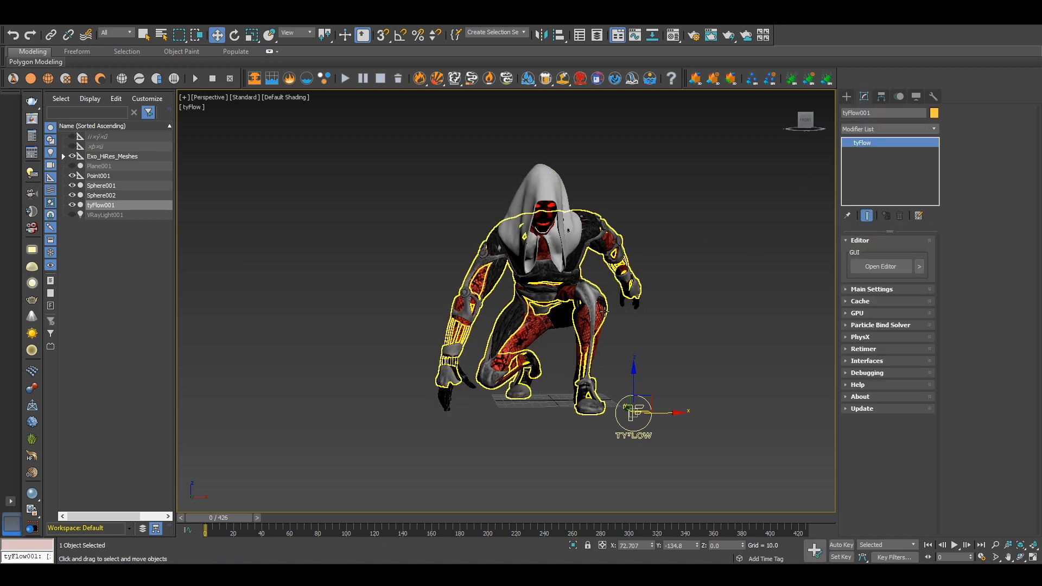
pyautogui.click(549, 317)
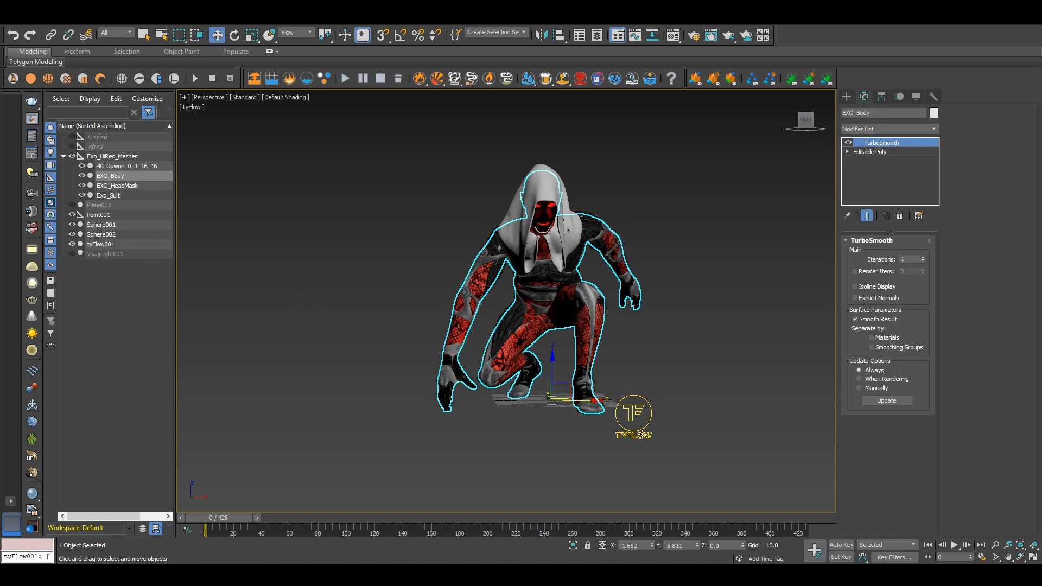
pyautogui.keyDown('ctrl'); pyautogui.click(639, 434); pyautogui.keyUp('ctrl')
pyautogui.click(573, 545)
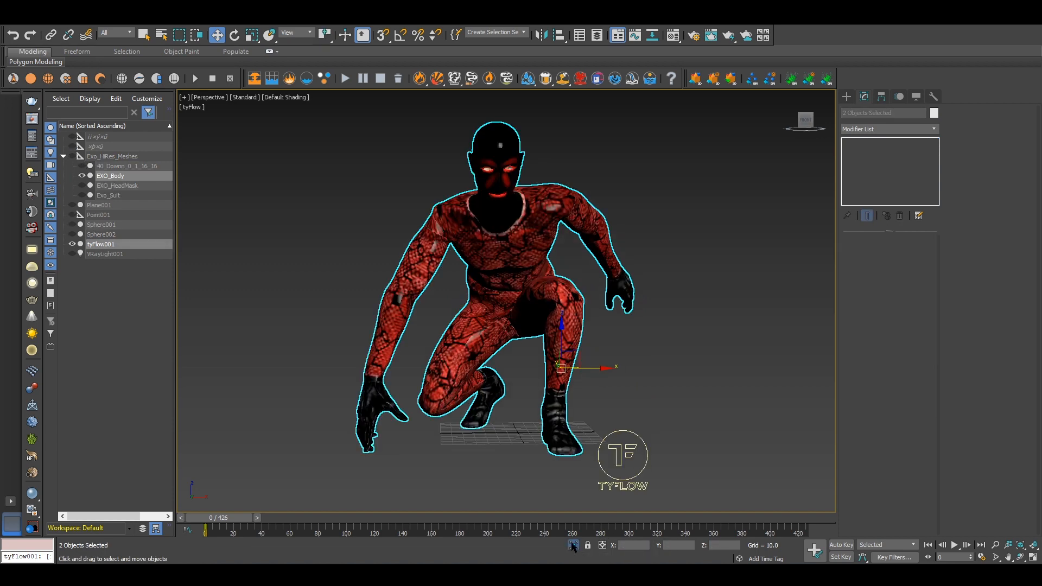
pyautogui.keyDown('alt'); pyautogui.moveTo(522, 387); pyautogui.dragTo(600, 405, button='middle'); pyautogui.keyUp('alt')
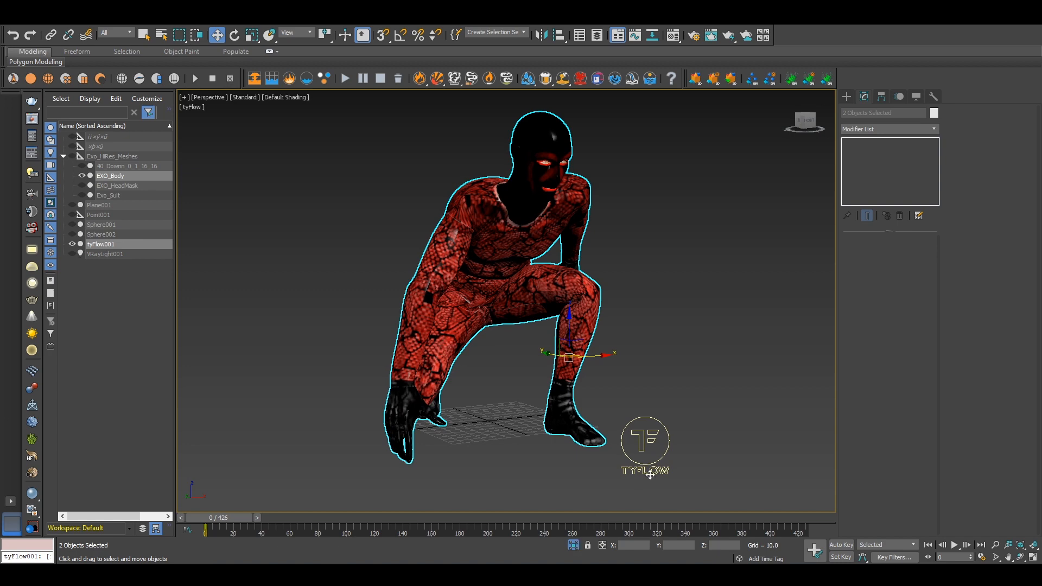
# Step: Open the editor of the tyFlow object and create a first event with a Birth Objects operator
pyautogui.click(665, 459)
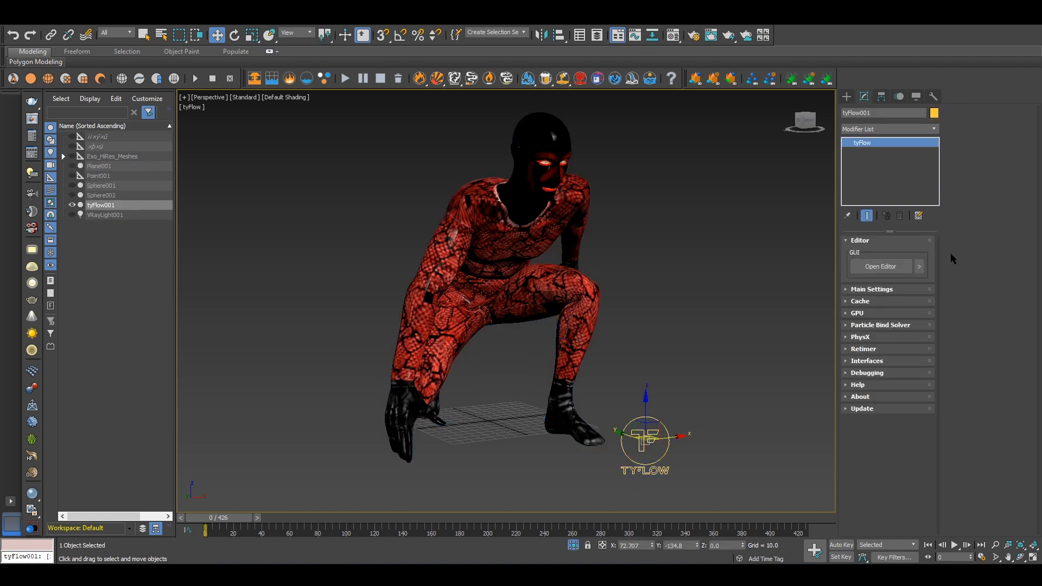
pyautogui.click(880, 267)
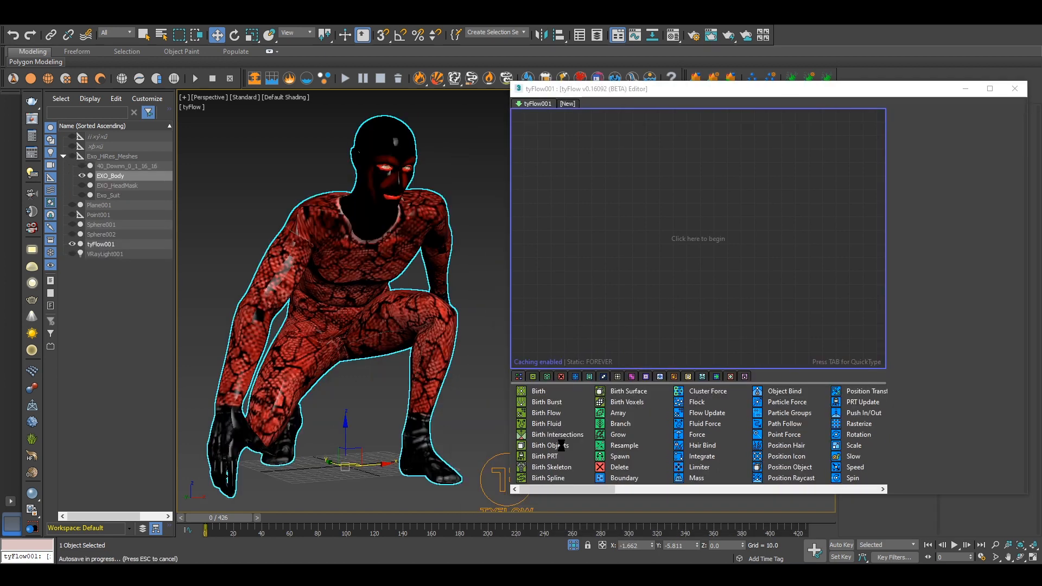
pyautogui.moveTo(551, 446); pyautogui.dragTo(619, 168)
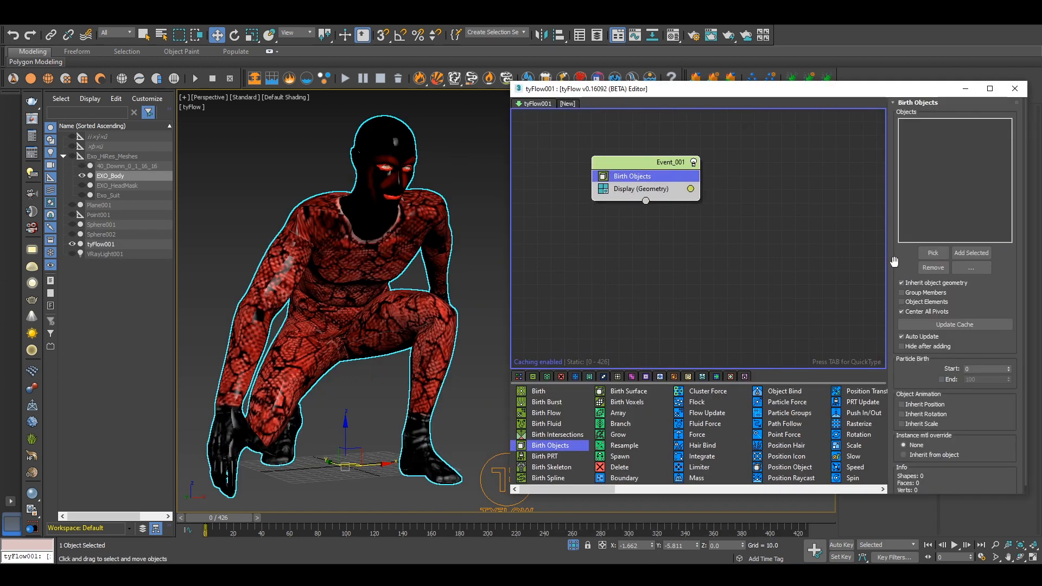
# Step: Add EXO_Body as the Birth Objects source, enable hiding after adding, and hide the original mesh in the scene
pyautogui.click(932, 253)
pyautogui.click(385, 128)
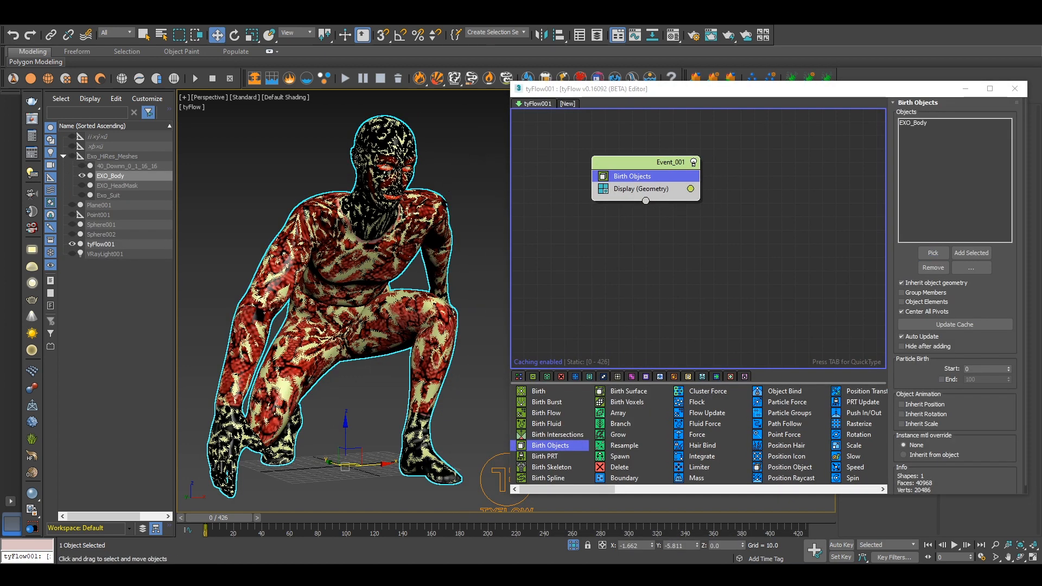
pyautogui.click(926, 346)
pyautogui.click(83, 176)
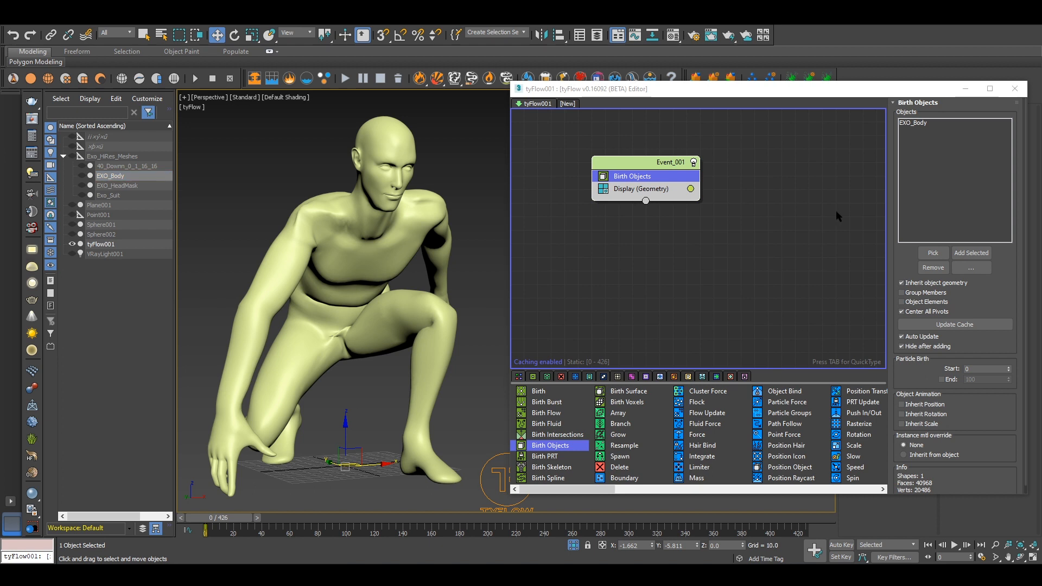
# Step: Add a Brick Fracture operator to Event_001 between Birth Objects and Display
pyautogui.click(675, 191)
pyautogui.press('Tab')
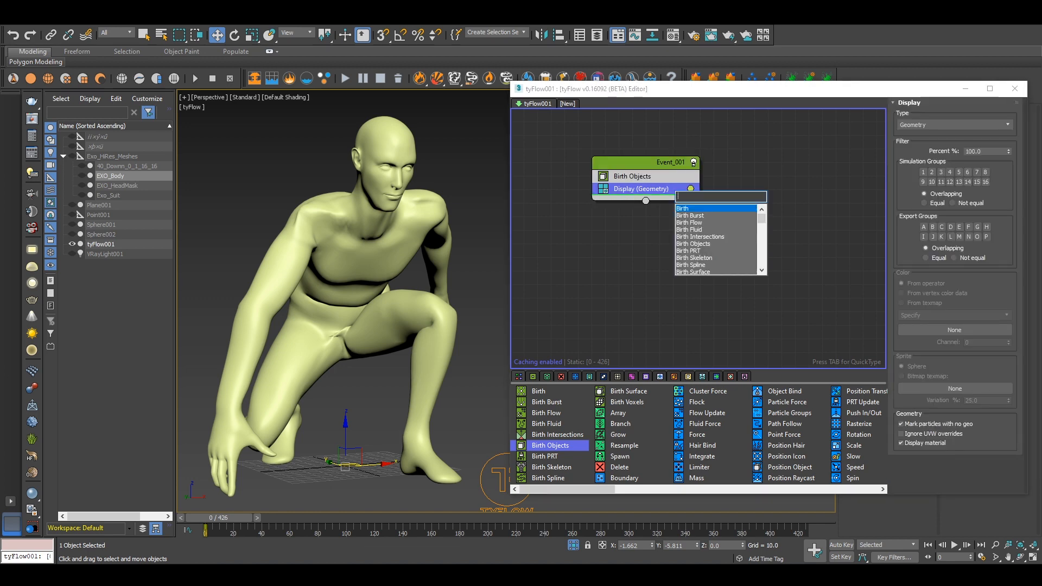
pyautogui.write('brick')
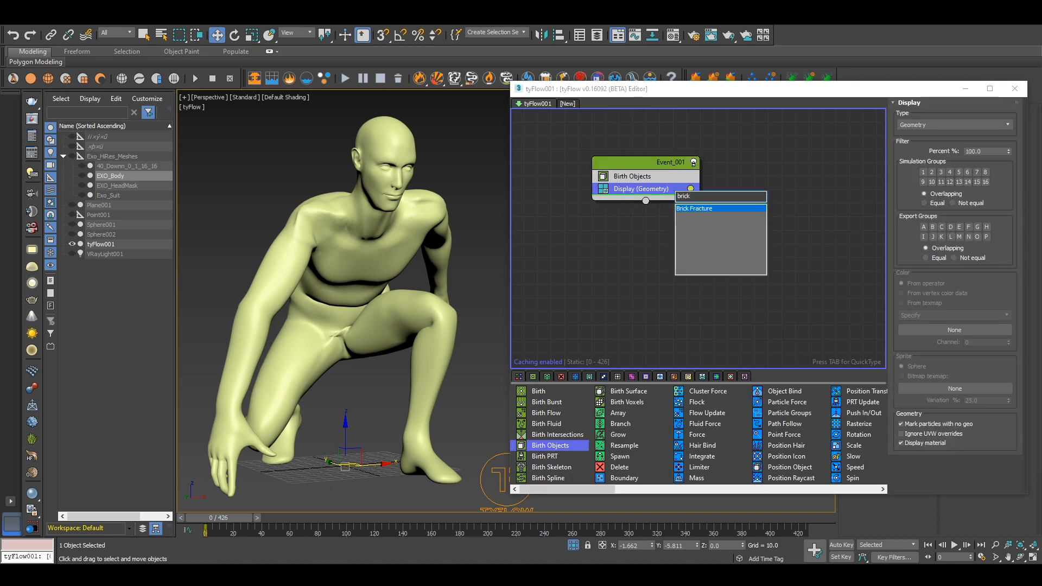
pyautogui.press('Return')
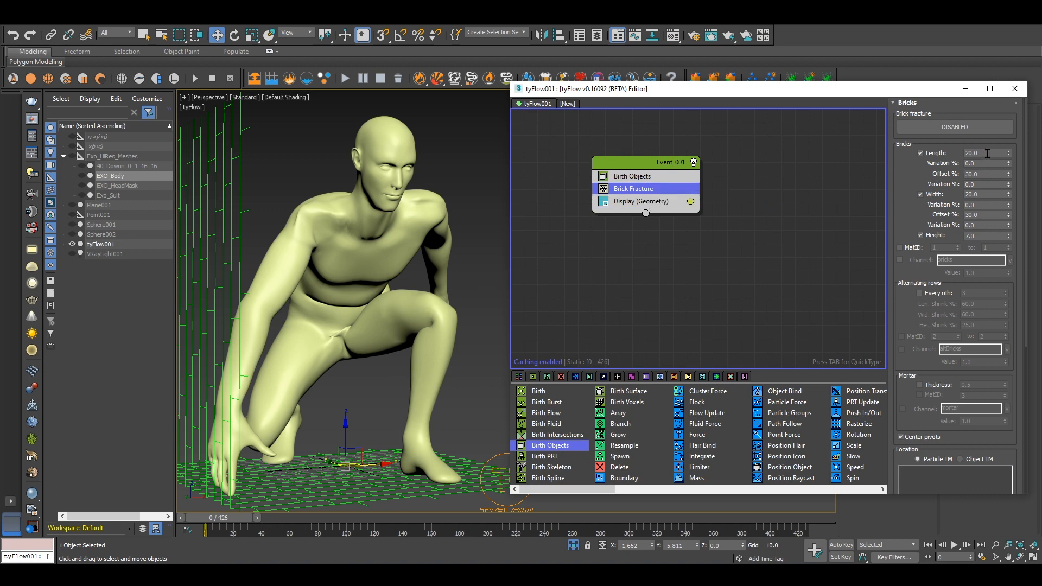
# Step: Set the brick length and width offsets to 0 % and the brick length, width and height to 5
pyautogui.rightClick(1007, 175)
pyautogui.rightClick(1008, 215)
pyautogui.doubleClick(984, 155)
pyautogui.write('5')
pyautogui.press('Return')
pyautogui.doubleClick(986, 195)
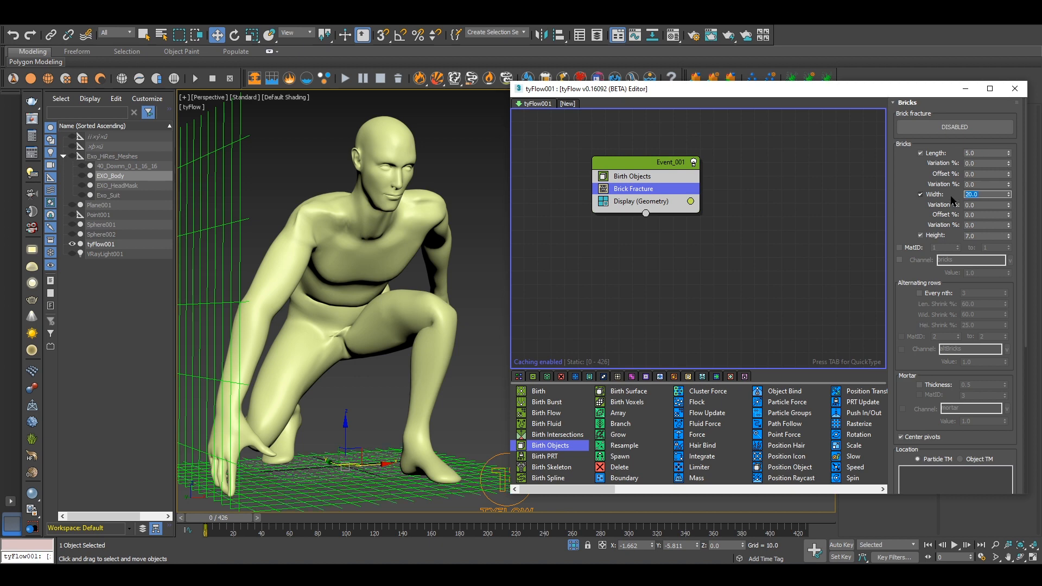
pyautogui.write('5')
pyautogui.doubleClick(987, 236)
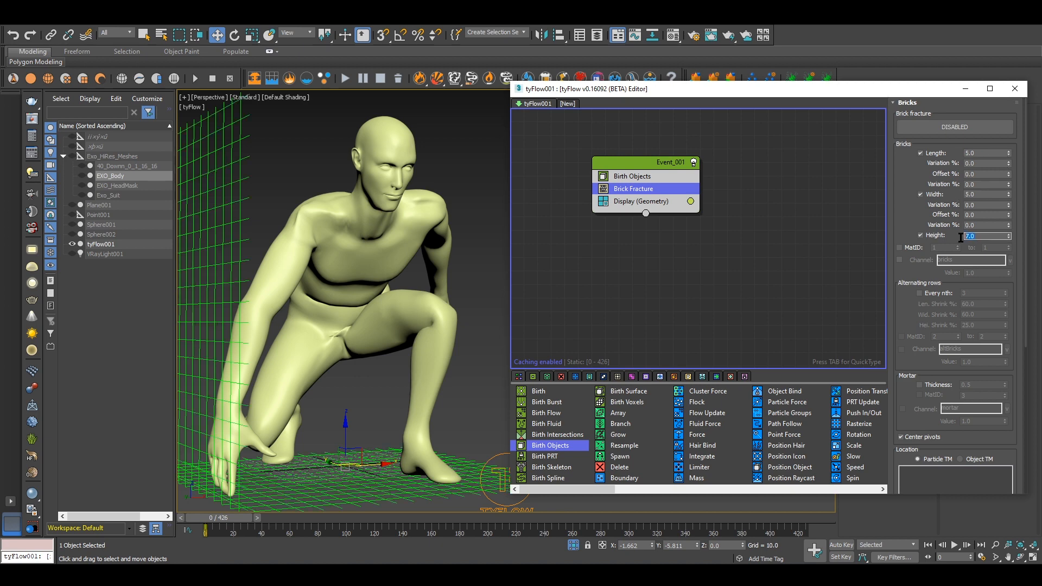
pyautogui.write('5')
pyautogui.press('Return')
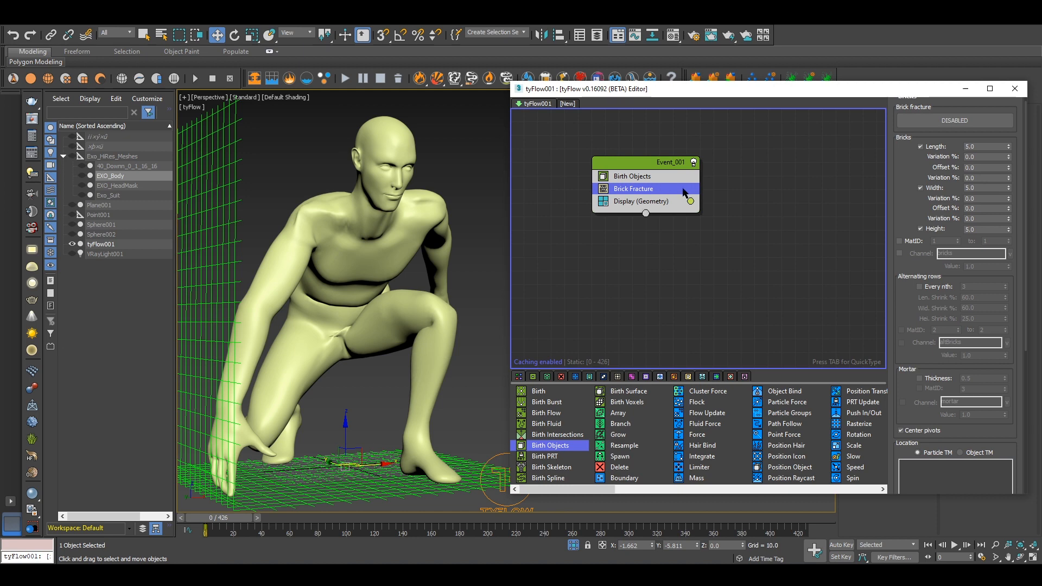
# Step: Enable the brick fracture and inspect the cuts on the body
pyautogui.click(945, 123)
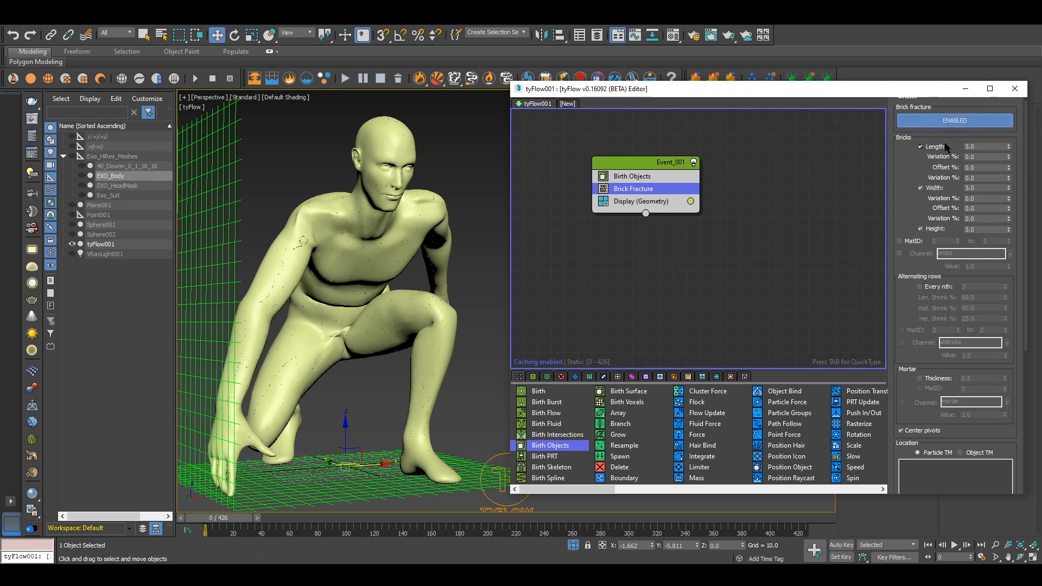
pyautogui.scroll(3, 354, 213)
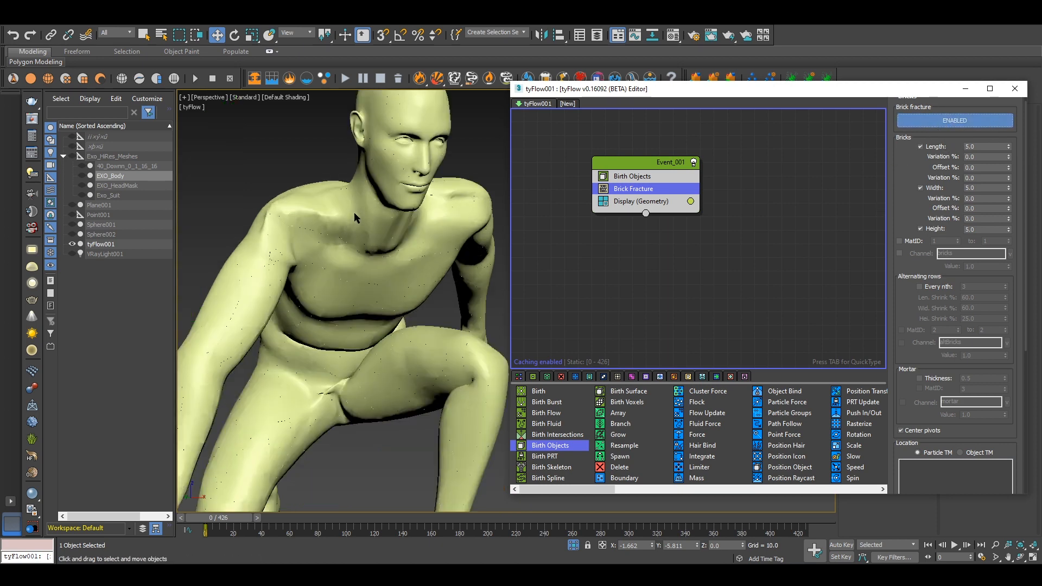
pyautogui.scroll(-1, 355, 215)
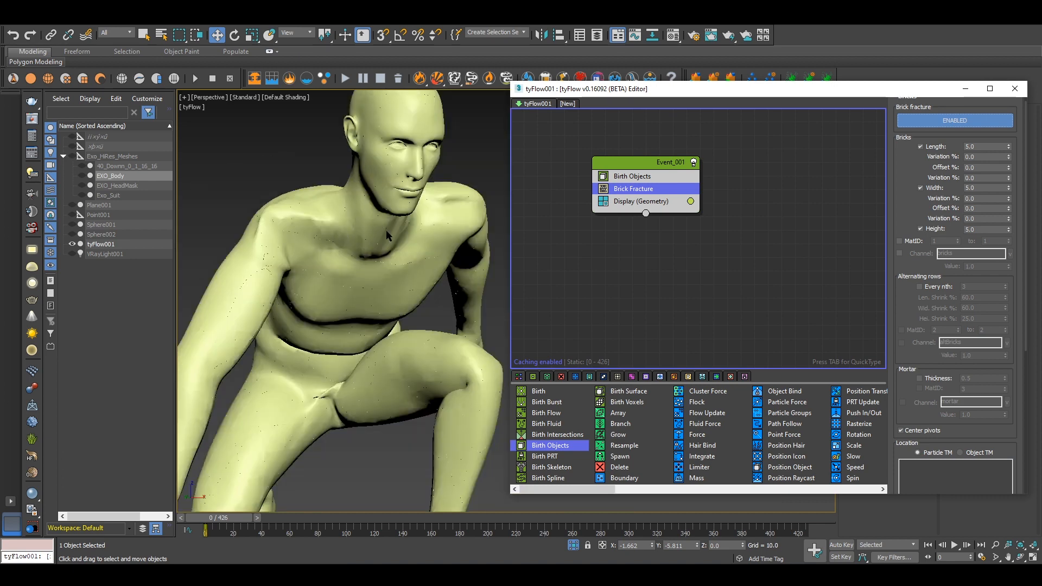
pyautogui.scroll(-4, 385, 268)
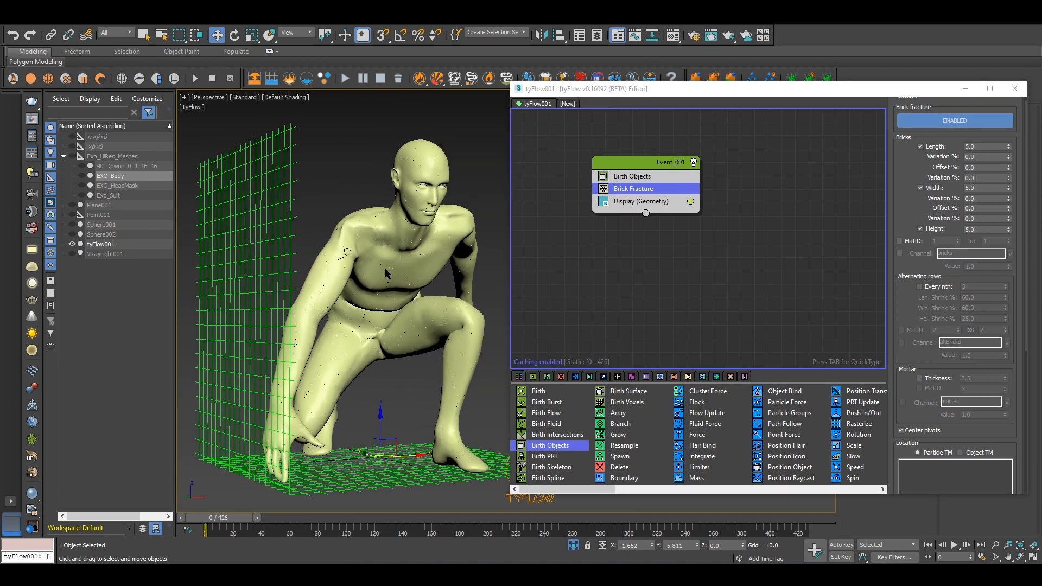
# Step: Add a PhysX Shape operator below Brick Fracture, preview the simulation up to frame 24, and return to frame 0
pyautogui.click(647, 202)
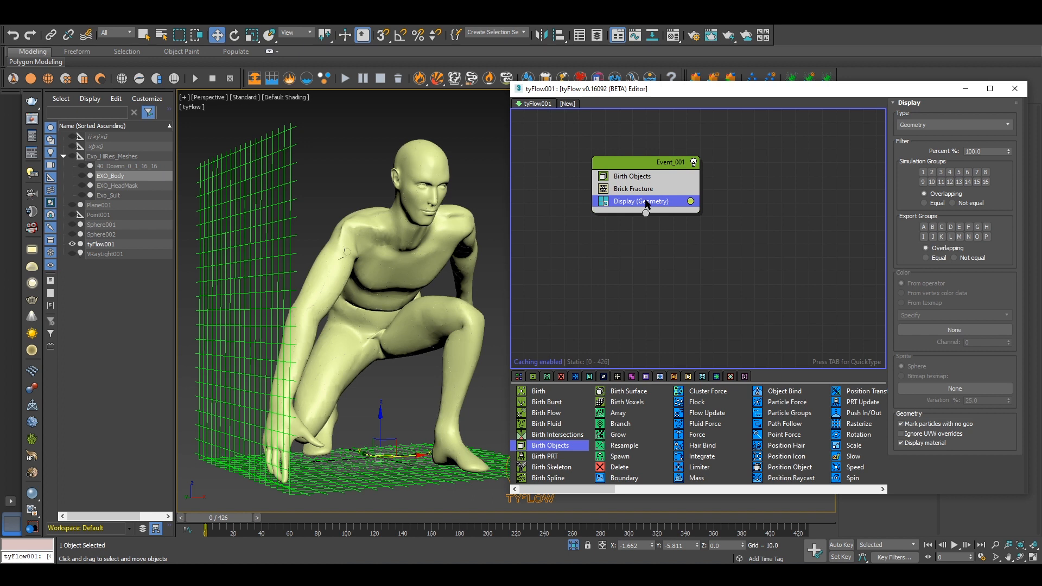
pyautogui.press('Tab')
pyautogui.write('phy')
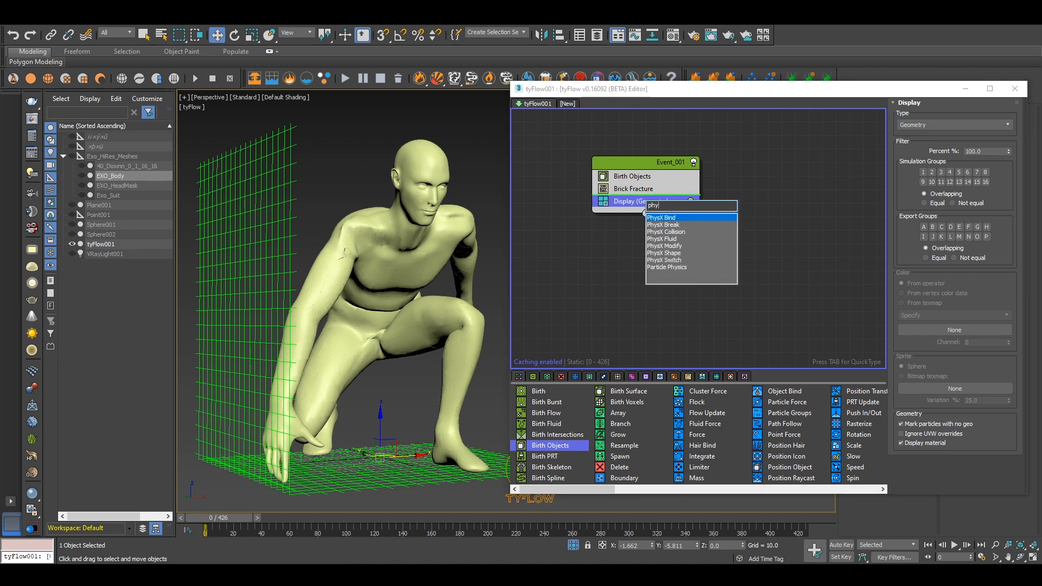
pyautogui.press('Down')
pyautogui.press('Down')
pyautogui.press('Down')
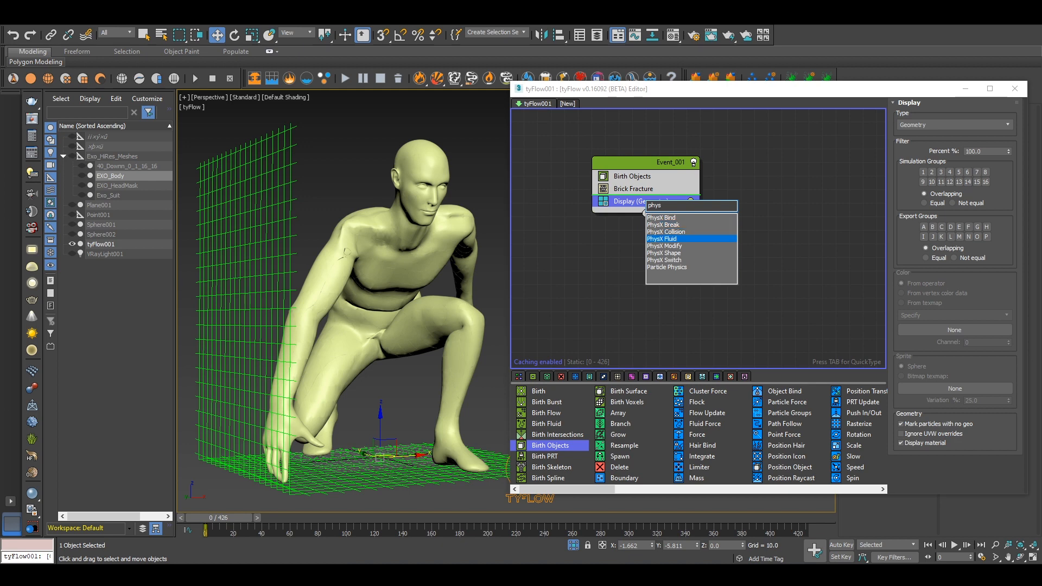
pyautogui.press('Down')
pyautogui.press('Down')
pyautogui.press('Return')
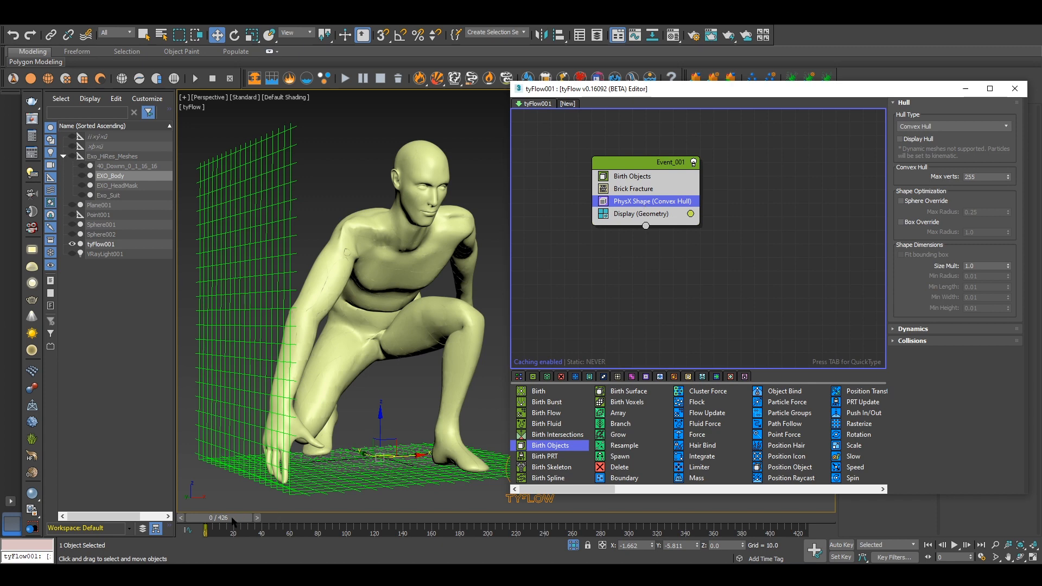
pyautogui.moveTo(232, 521); pyautogui.dragTo(265, 521)
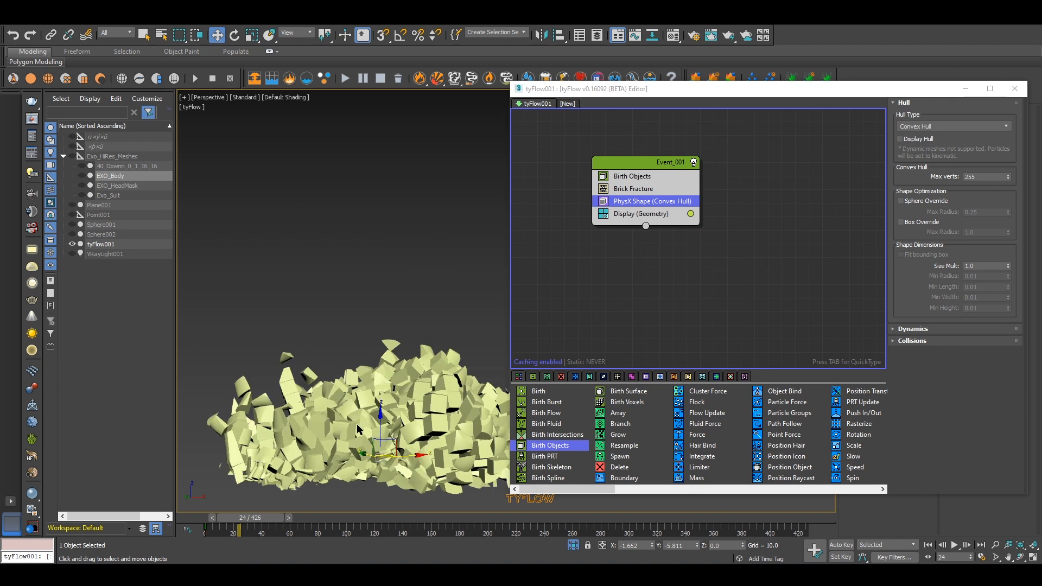
pyautogui.moveTo(255, 519); pyautogui.dragTo(245, 519)
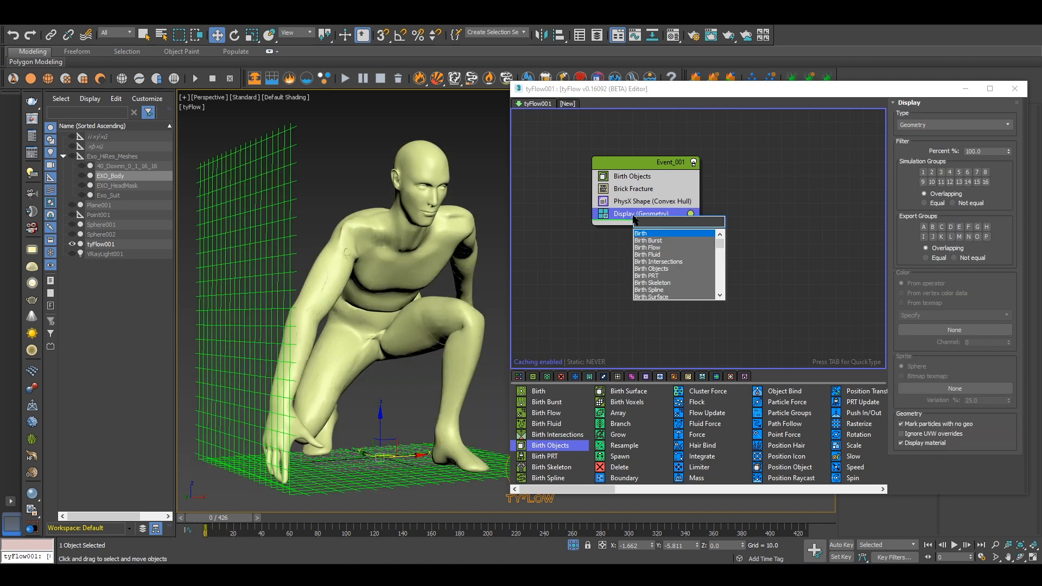
# Step: Add a PhysX Switch operator to Event_001, set it to Kinematic, and place it above the Display operator
pyautogui.write('phys')
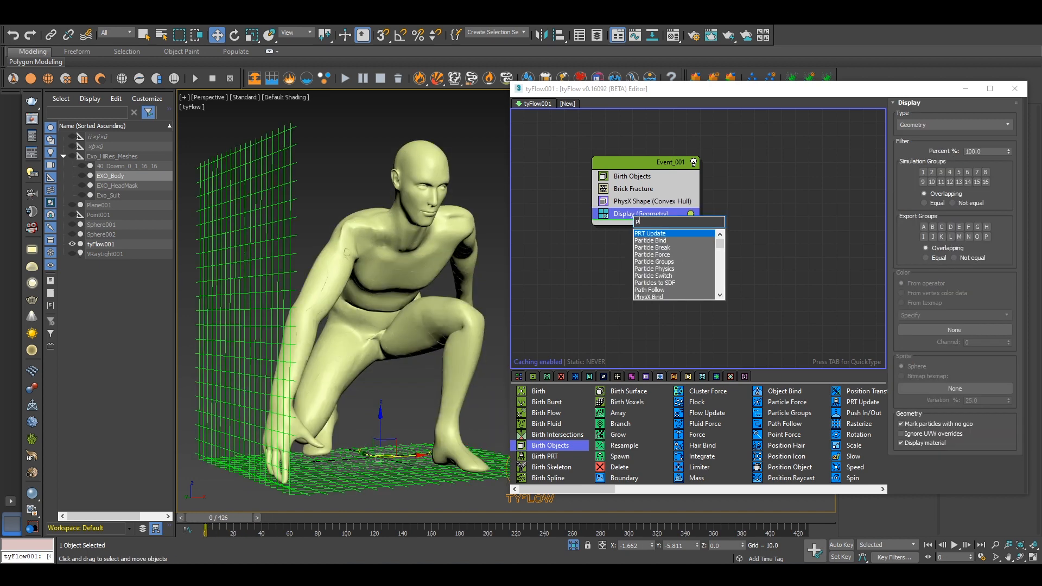
pyautogui.press('Down')
pyautogui.press('Down')
pyautogui.press('Down')
pyautogui.press('Down')
pyautogui.press('Down')
pyautogui.press('Down')
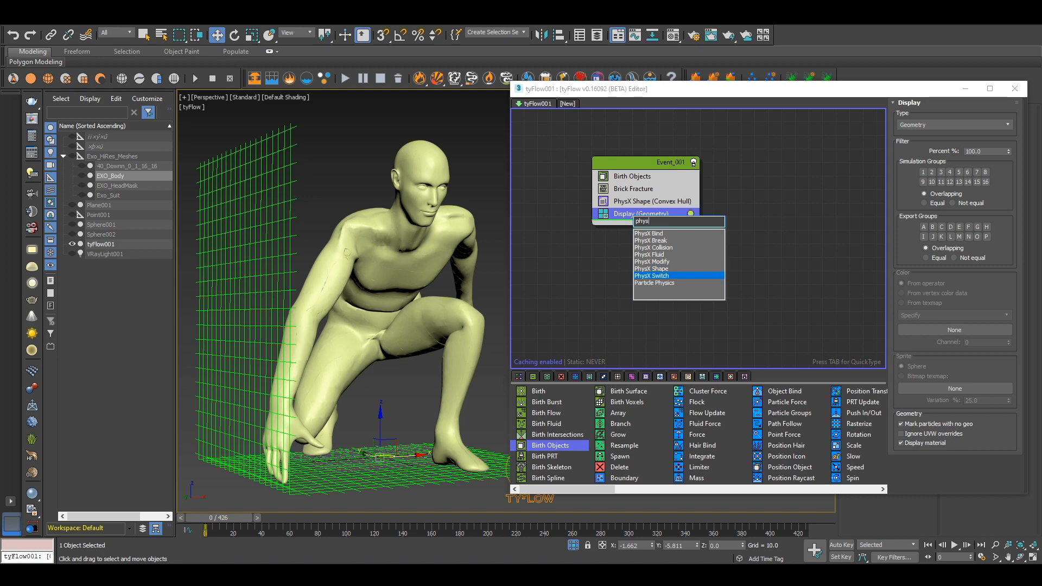
pyautogui.press('Return')
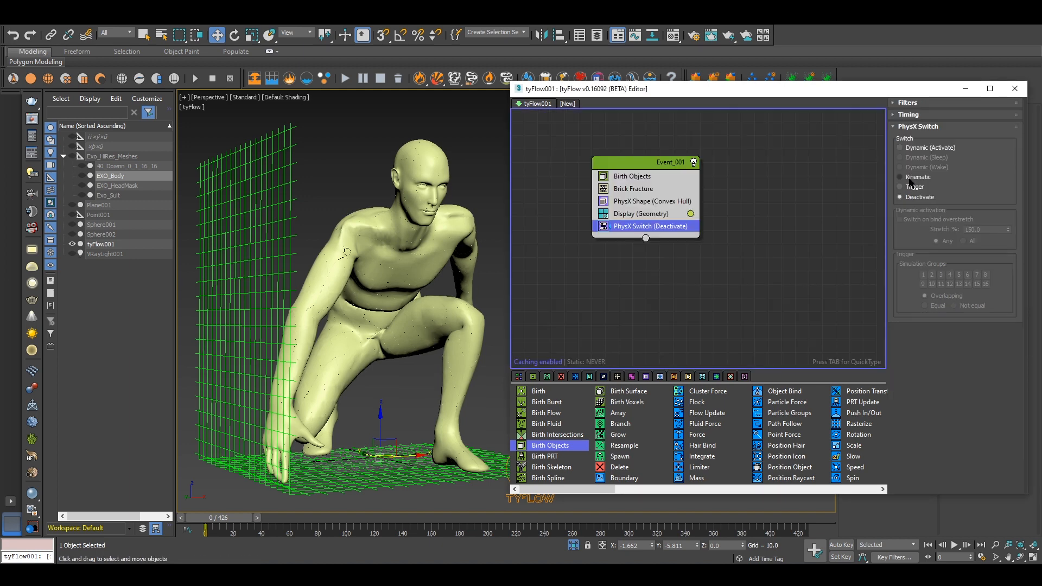
pyautogui.click(918, 178)
pyautogui.moveTo(645, 213); pyautogui.dragTo(674, 231)
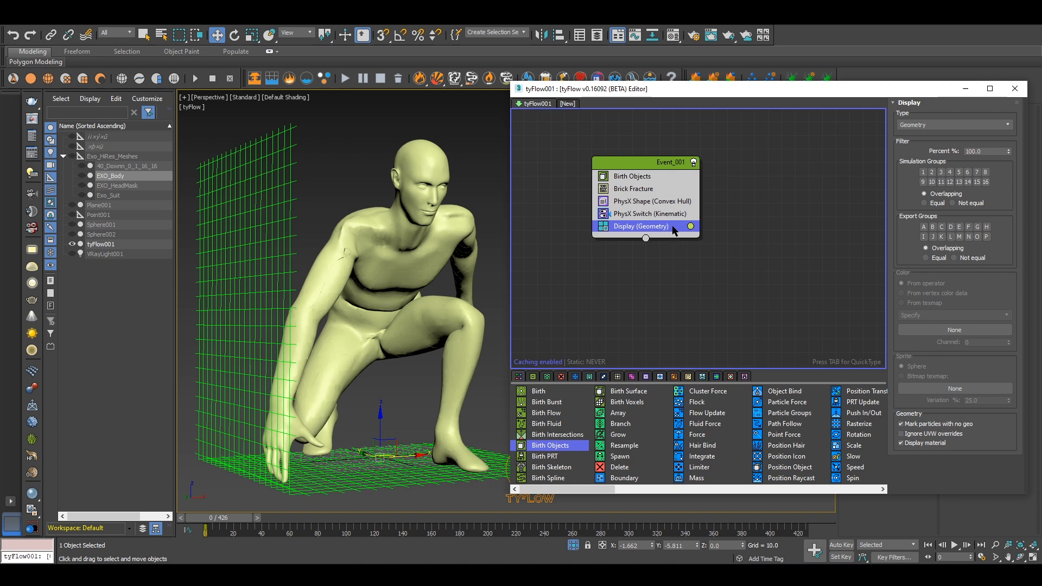
# Step: Unhide and select the Point001 helper above the character, and turn off Event_001
pyautogui.scroll(-5, 407, 234)
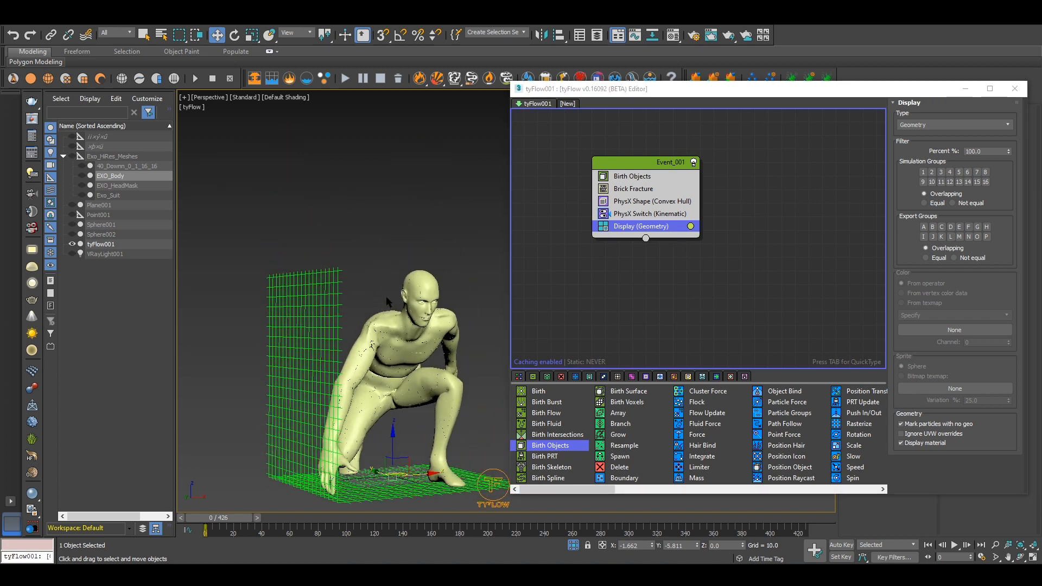
pyautogui.click(72, 215)
pyautogui.click(401, 158)
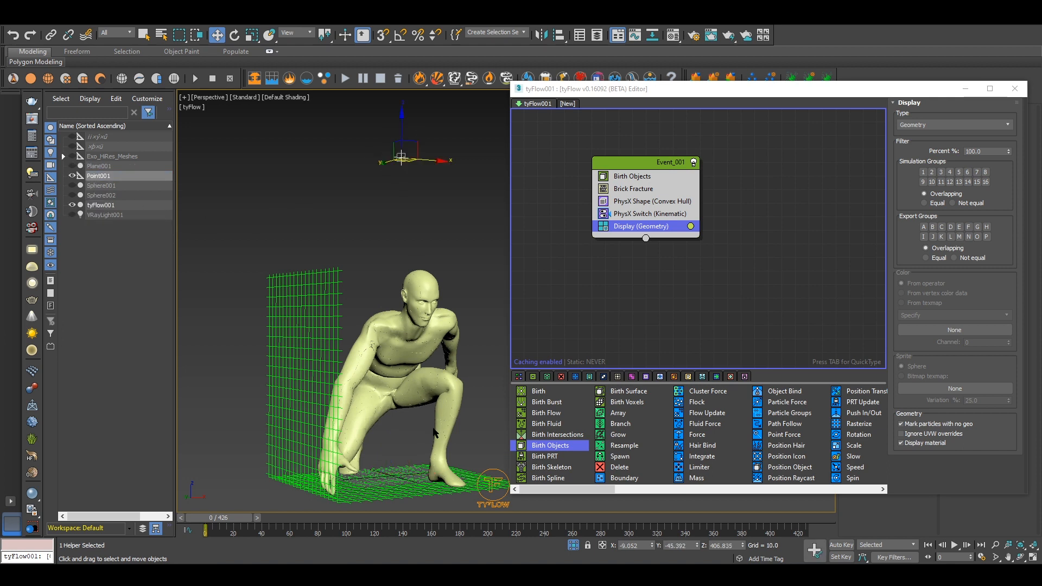
pyautogui.click(692, 162)
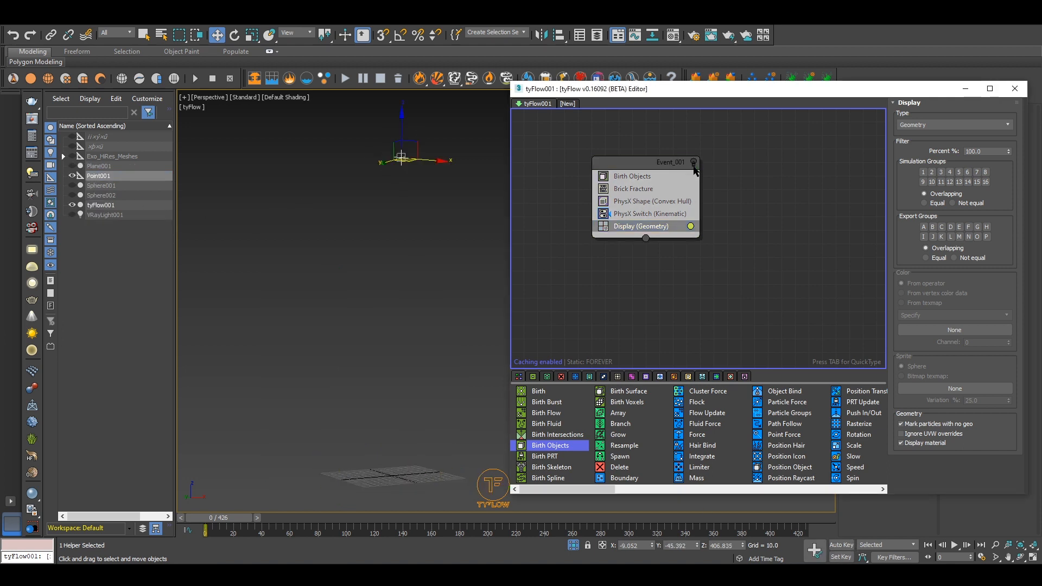
# Step: Animate the Point001 helper with Auto Key, dropping it to about Z -63.5 at frame 20, and return to frame 0
pyautogui.click(841, 545)
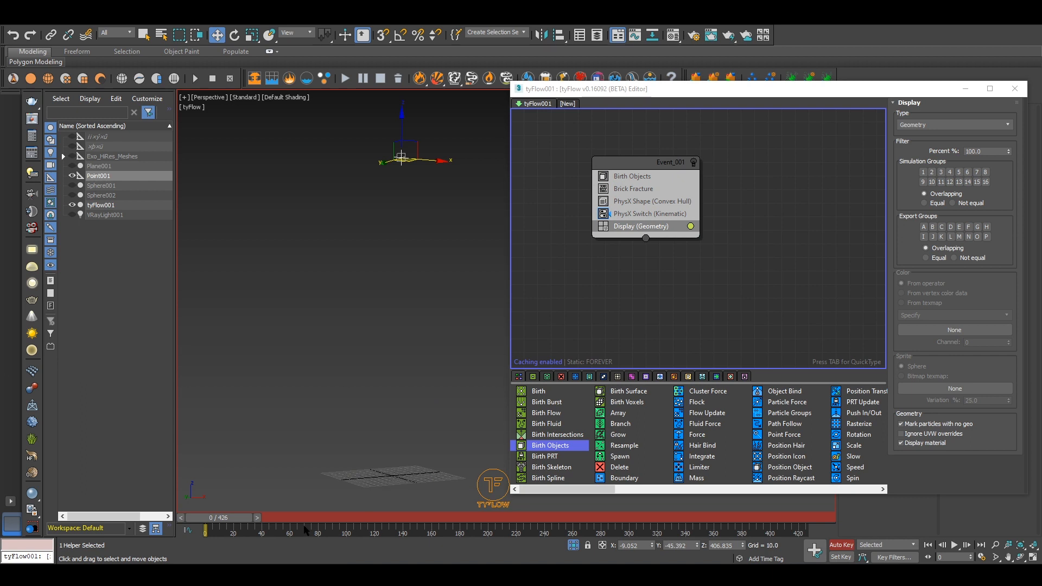
pyautogui.moveTo(228, 518); pyautogui.dragTo(255, 518)
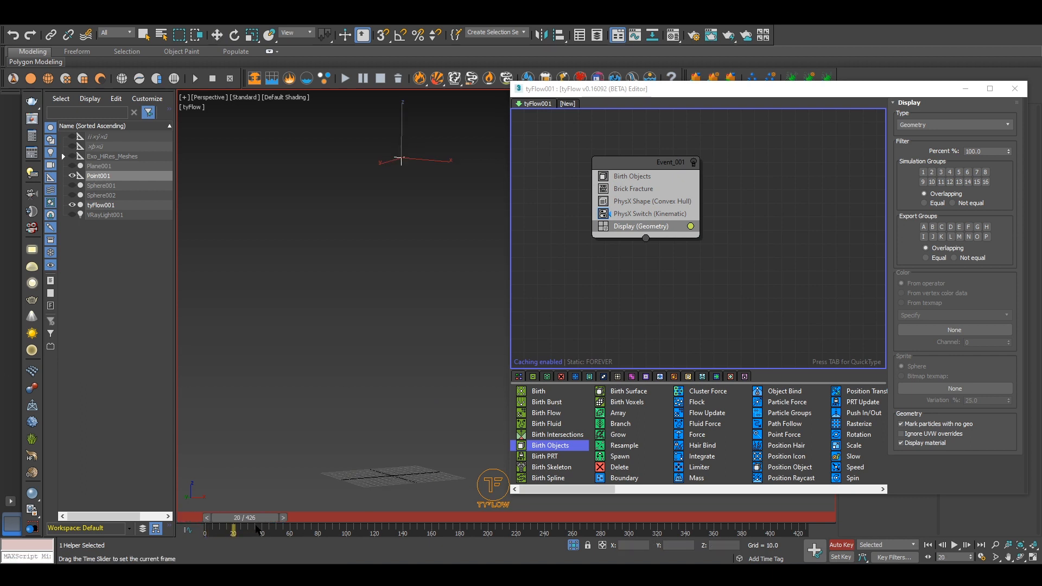
pyautogui.moveTo(390, 159); pyautogui.dragTo(399, 502)
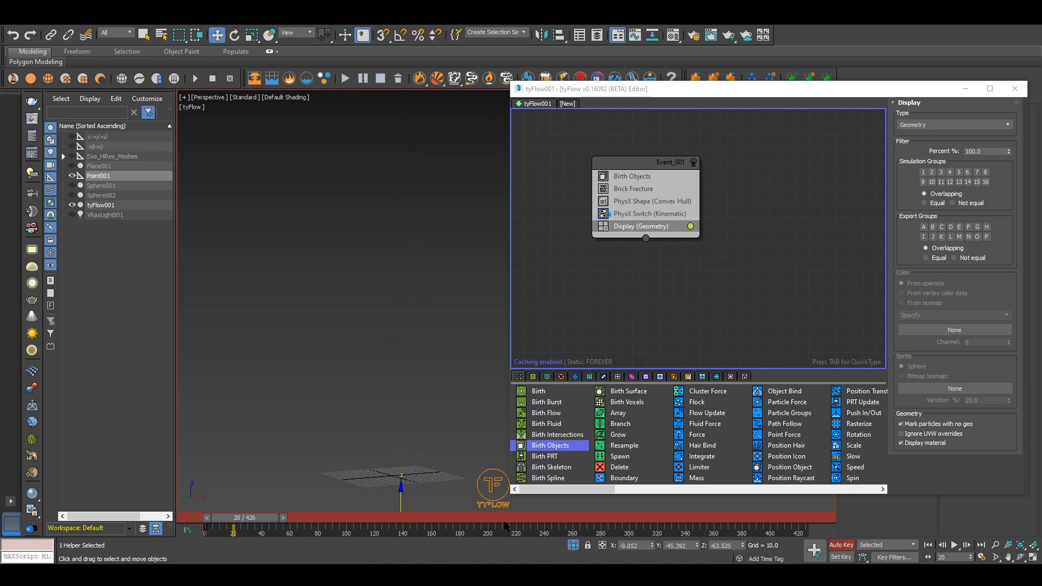
pyautogui.click(841, 545)
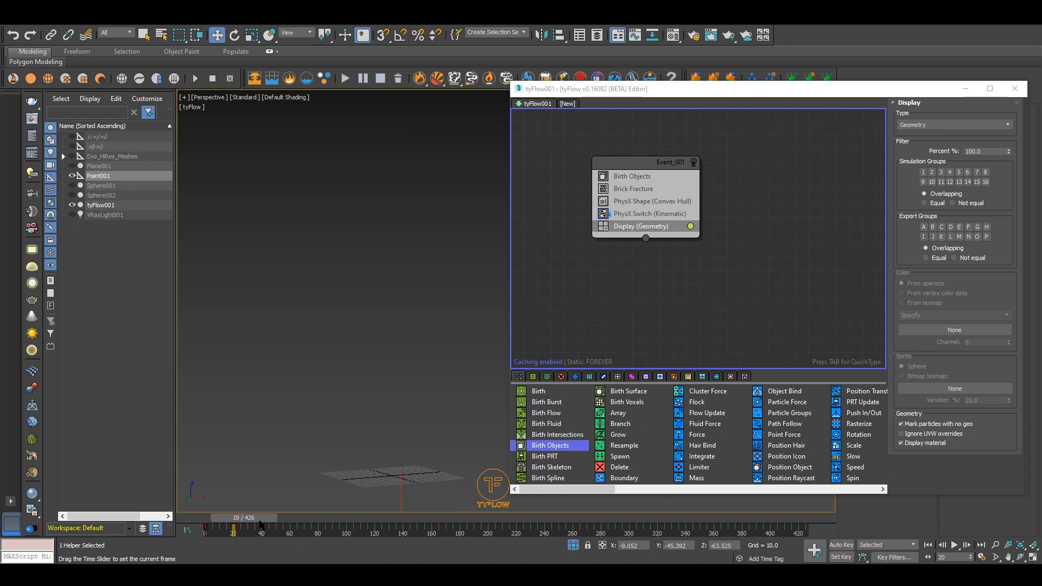
pyautogui.moveTo(256, 518); pyautogui.dragTo(224, 532)
# Step: Turn Event_001 back on and frame the character together with the helper above it
pyautogui.click(694, 163)
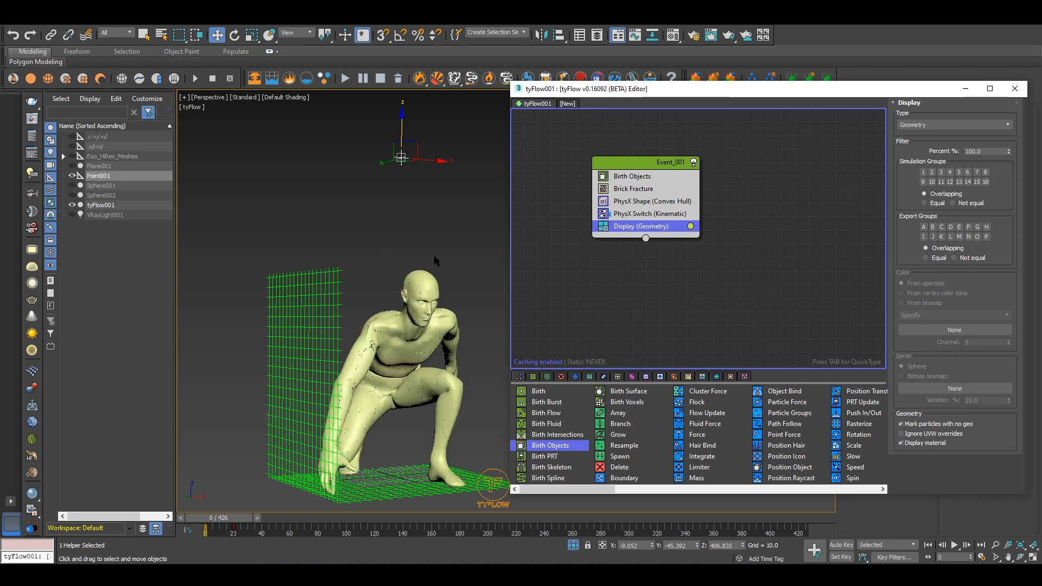
pyautogui.moveTo(415, 348); pyautogui.dragTo(368, 325, button='middle')
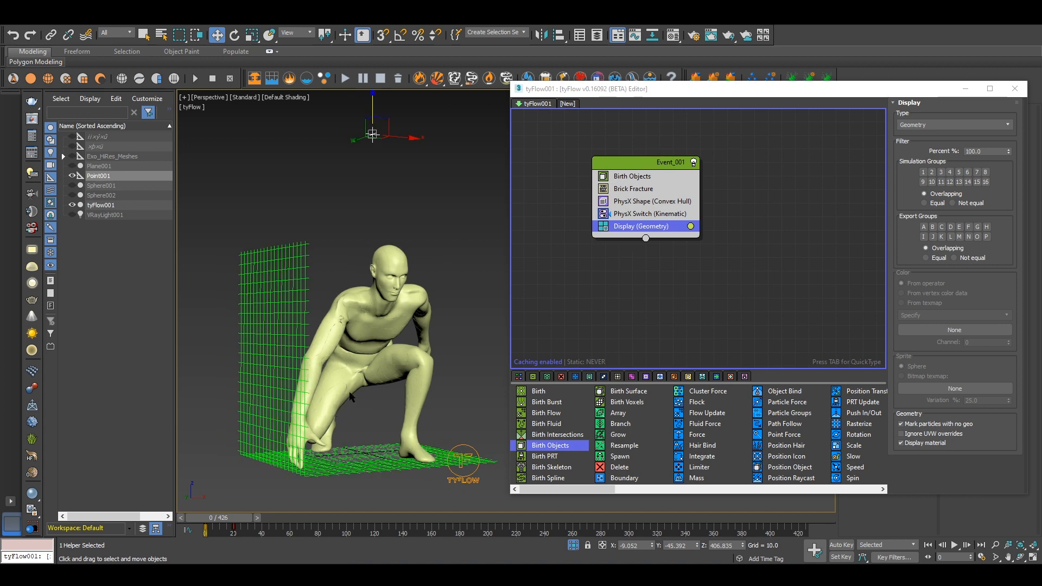
pyautogui.scroll(3, 350, 395)
pyautogui.scroll(-4, 396, 272)
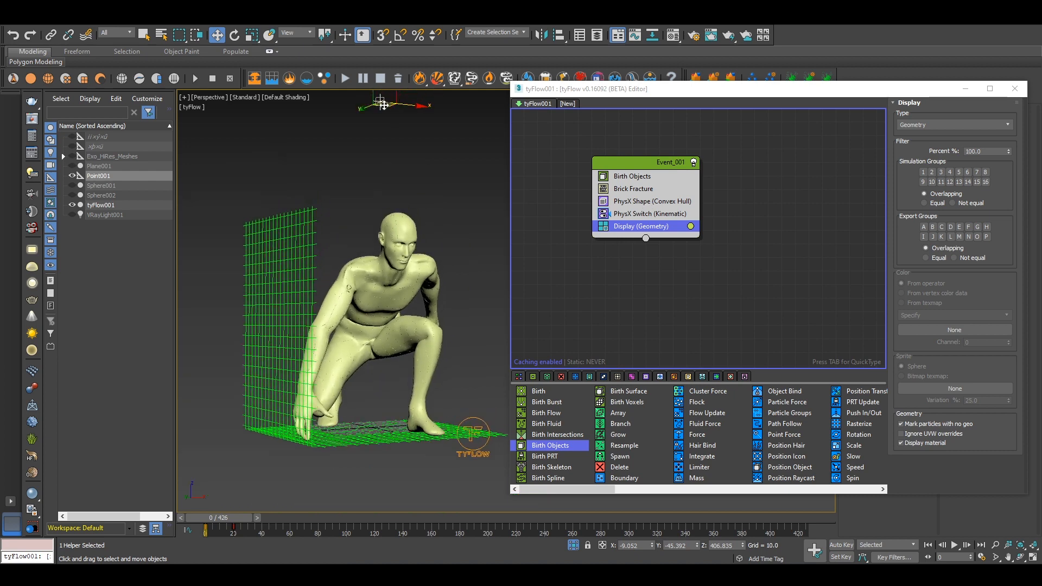
pyautogui.moveTo(396, 133); pyautogui.dragTo(416, 154, button='middle')
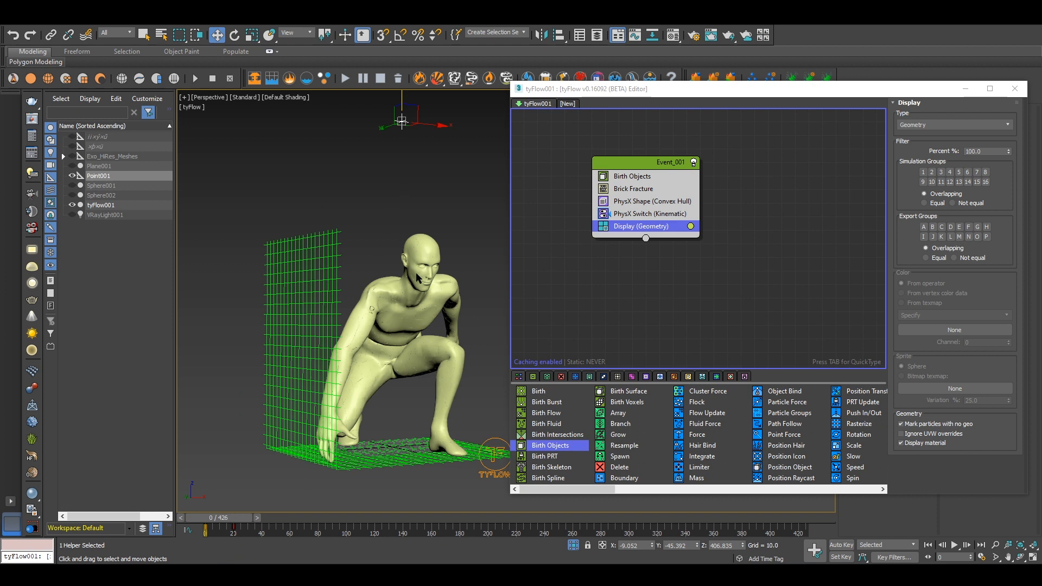
# Step: Add an Object Test operator above Display in Event_001 and pick Point001 as its test object
pyautogui.press('Tab')
pyautogui.write('o')
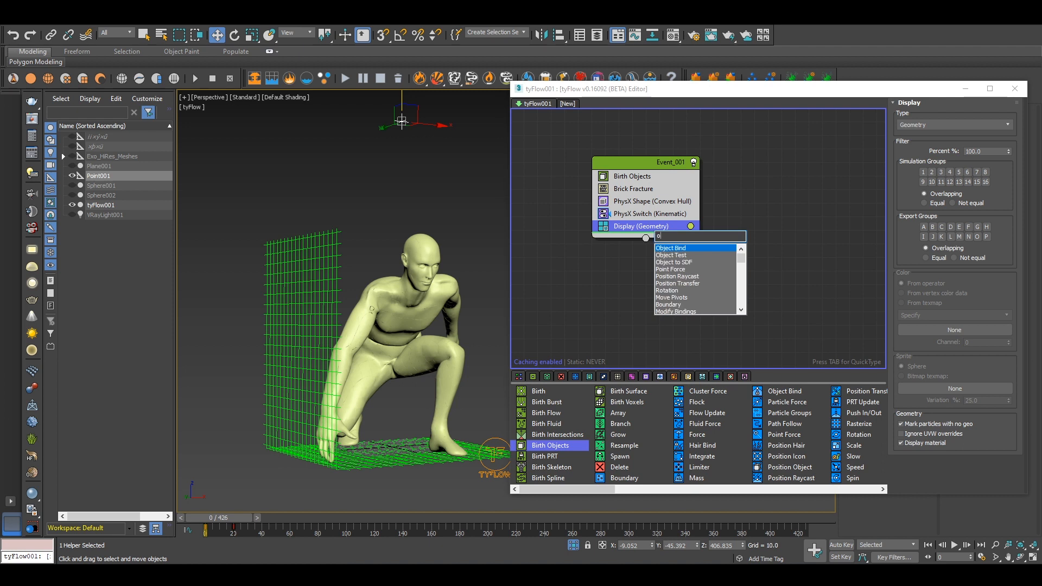
pyautogui.write('bje')
pyautogui.press('Down')
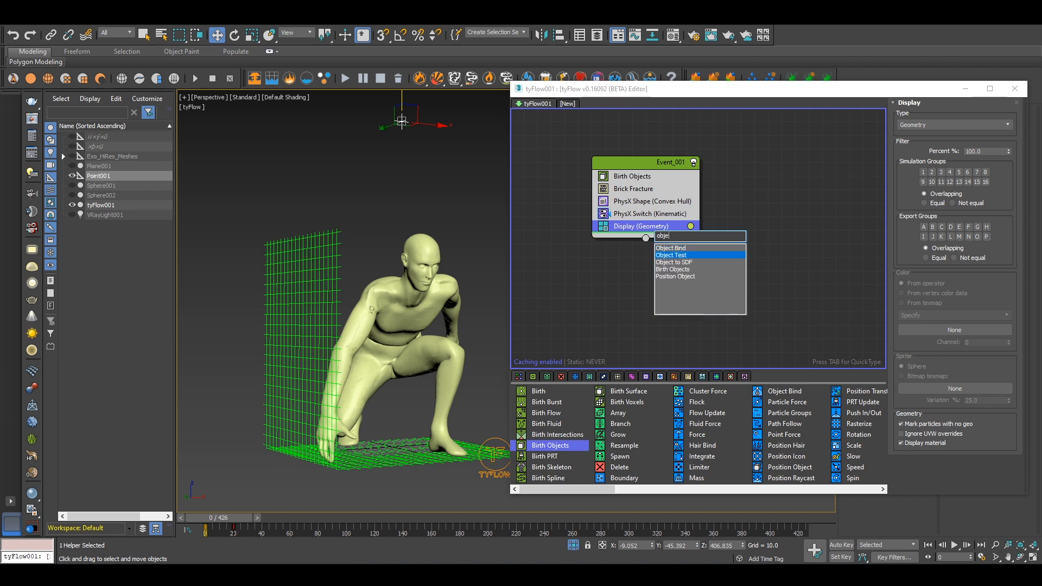
pyautogui.press('Return')
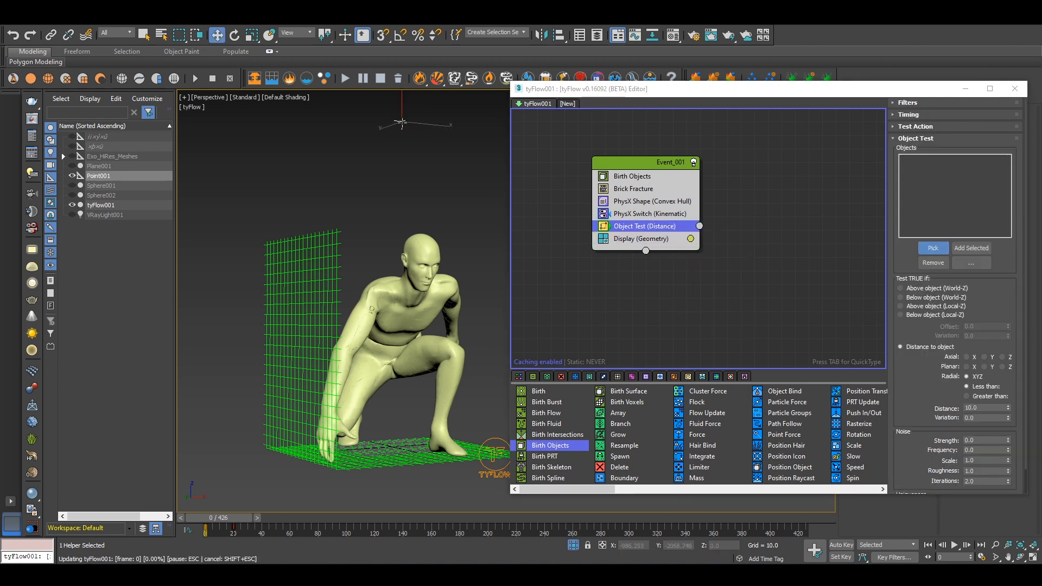
pyautogui.rightClick(450, 202)
pyautogui.click(403, 121)
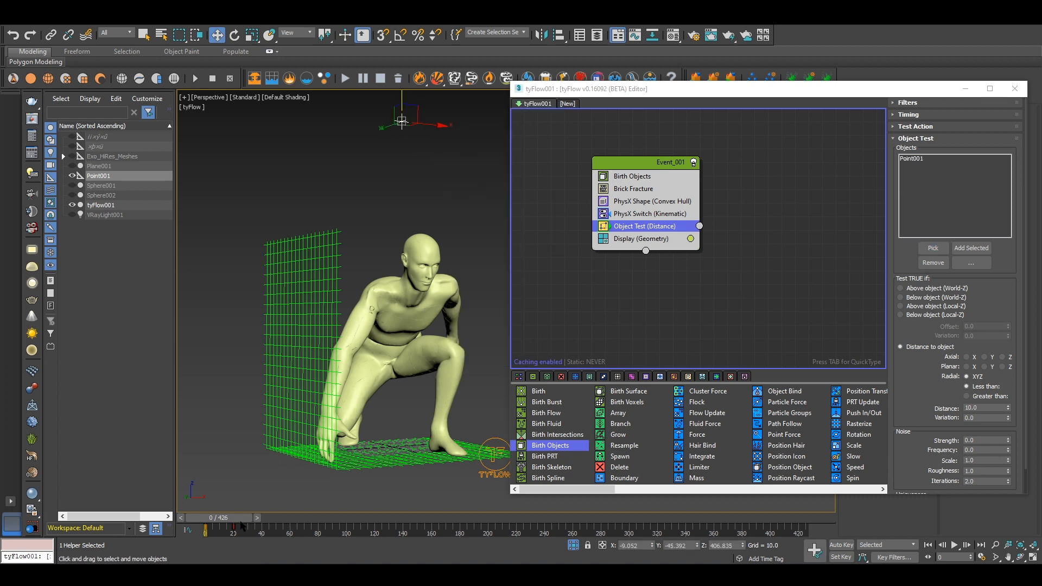
# Step: Scrub to frame 13 and set the Object Test to be true above the object in World-Z
pyautogui.moveTo(239, 519); pyautogui.dragTo(257, 520)
pyautogui.press('w')
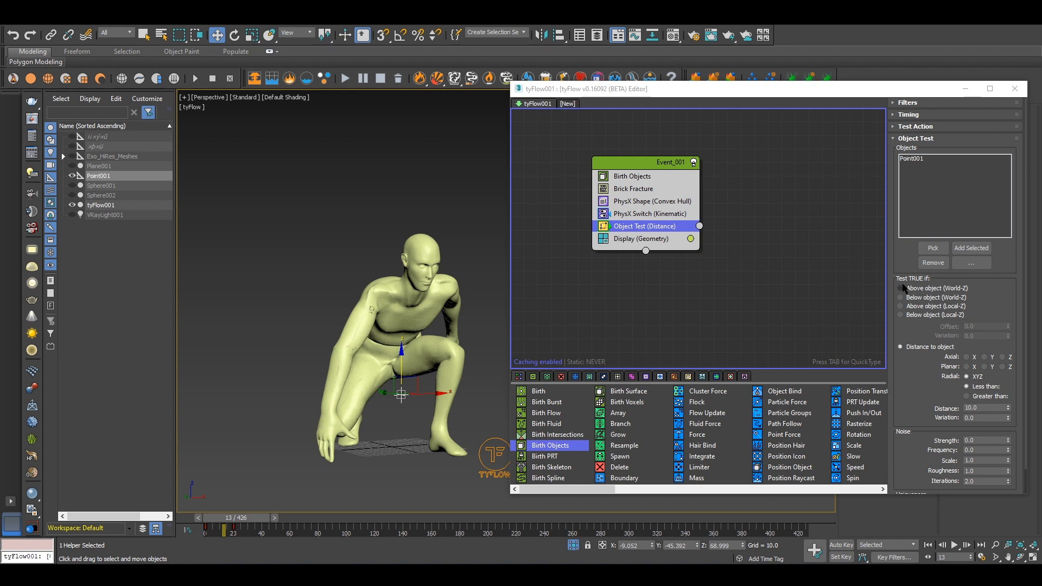
pyautogui.click(929, 289)
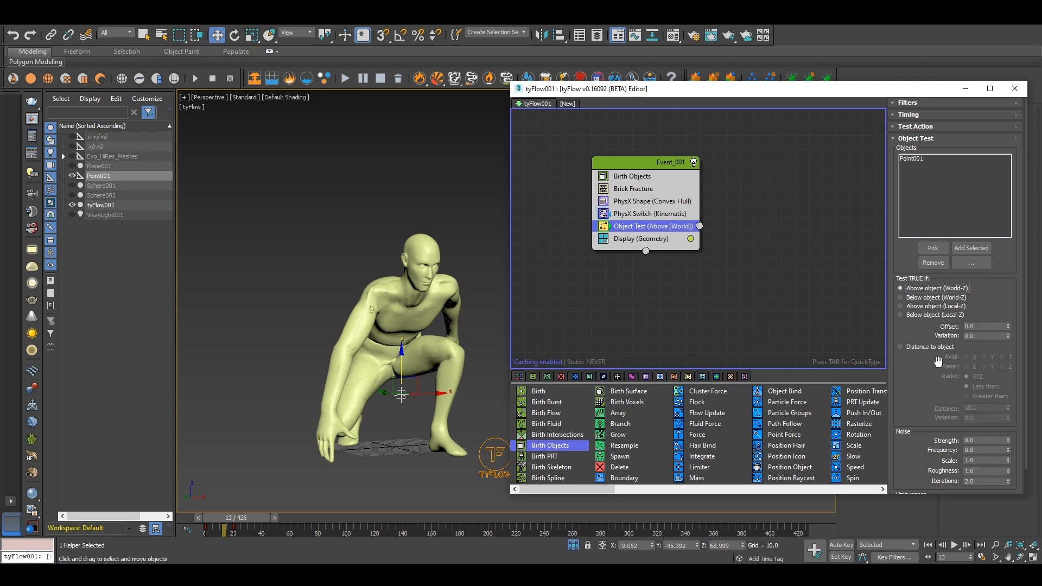
pyautogui.scroll(-1, 945, 360)
pyautogui.scroll(1, 947, 360)
# Step: Create a new event with a Display operator, wire the Object Test output to it, and return to frame 0
pyautogui.moveTo(590, 489); pyautogui.dragTo(806, 491)
pyautogui.moveTo(781, 446); pyautogui.dragTo(743, 272)
pyautogui.moveTo(704, 230); pyautogui.dragTo(742, 266)
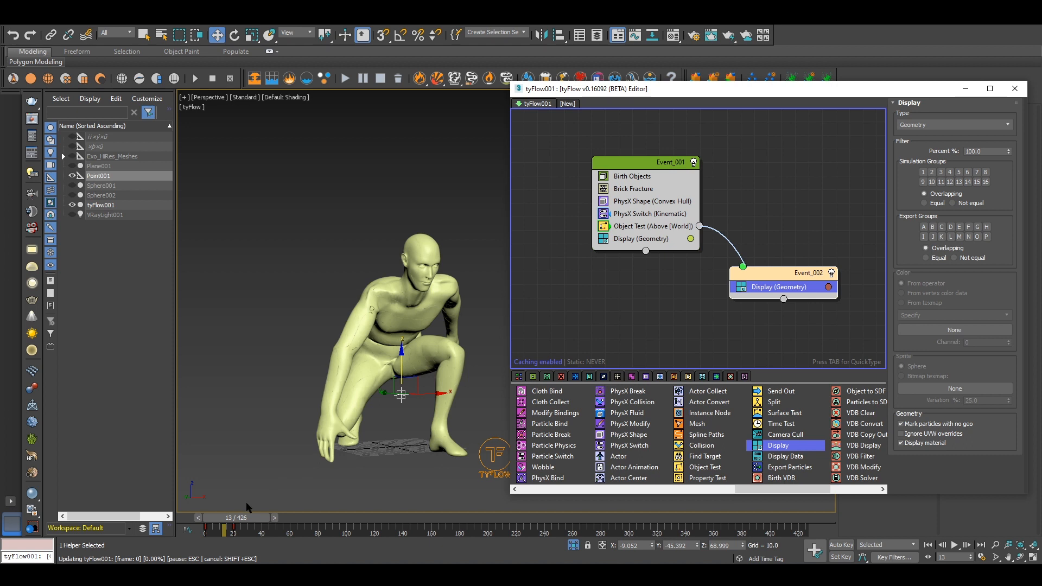
pyautogui.moveTo(243, 516); pyautogui.dragTo(220, 520)
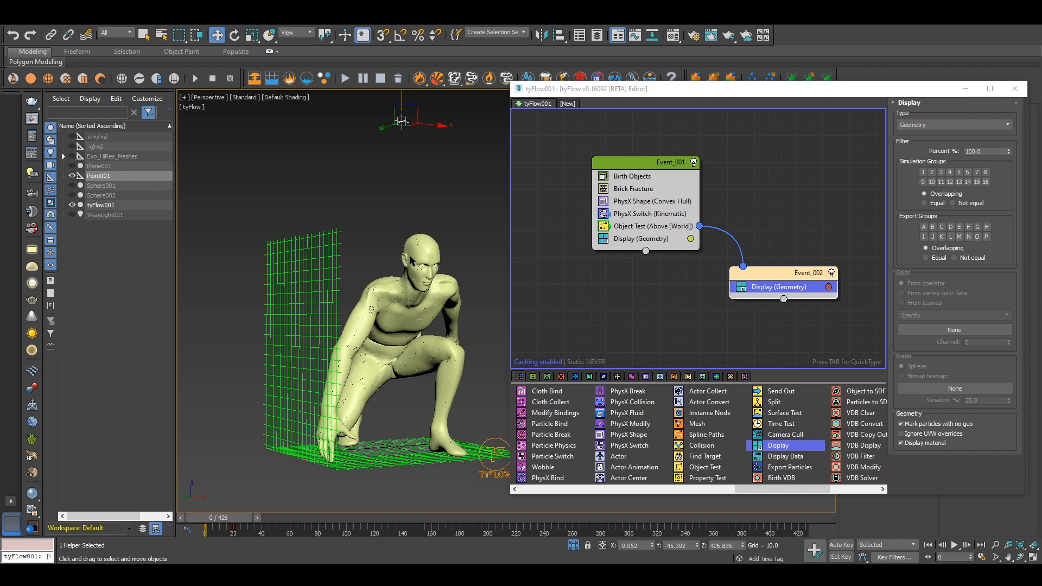
# Step: Copy the Brick Fracture operator from Event_001 into Event_002 above Display
pyautogui.click(626, 190)
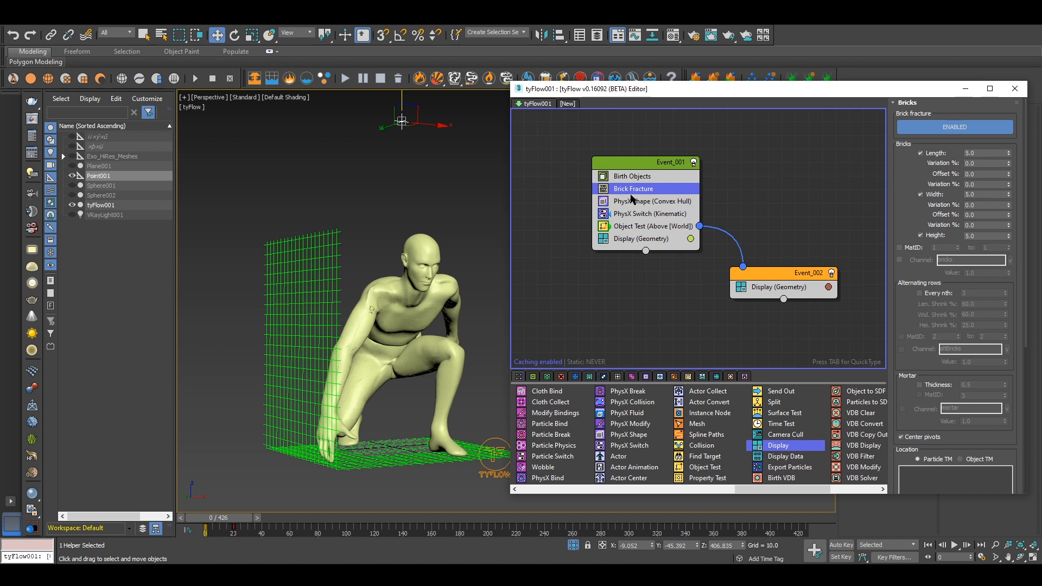
pyautogui.moveTo(631, 195); pyautogui.dragTo(772, 273)
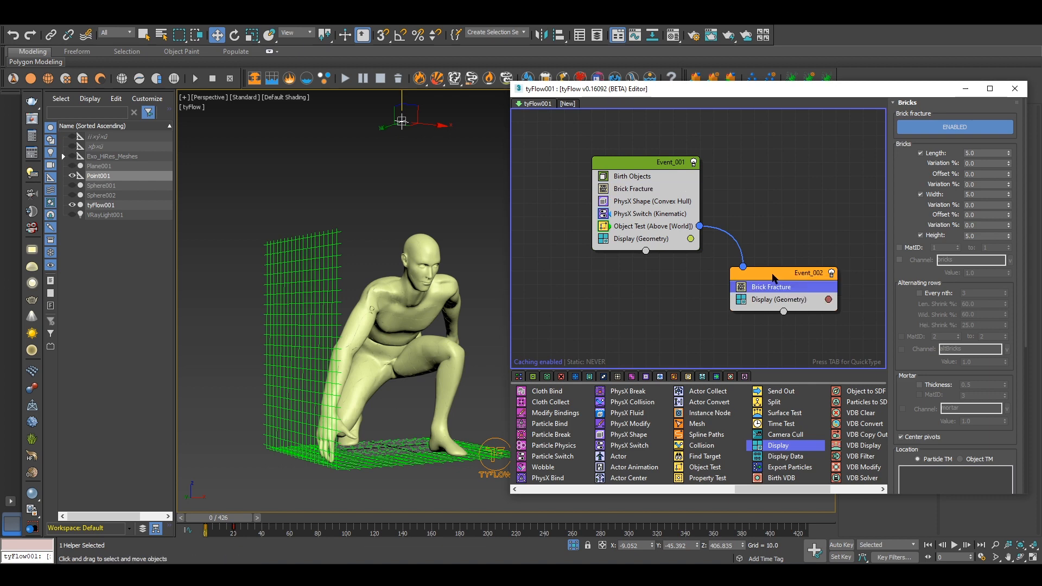
pyautogui.moveTo(742, 320); pyautogui.dragTo(730, 288, button='middle')
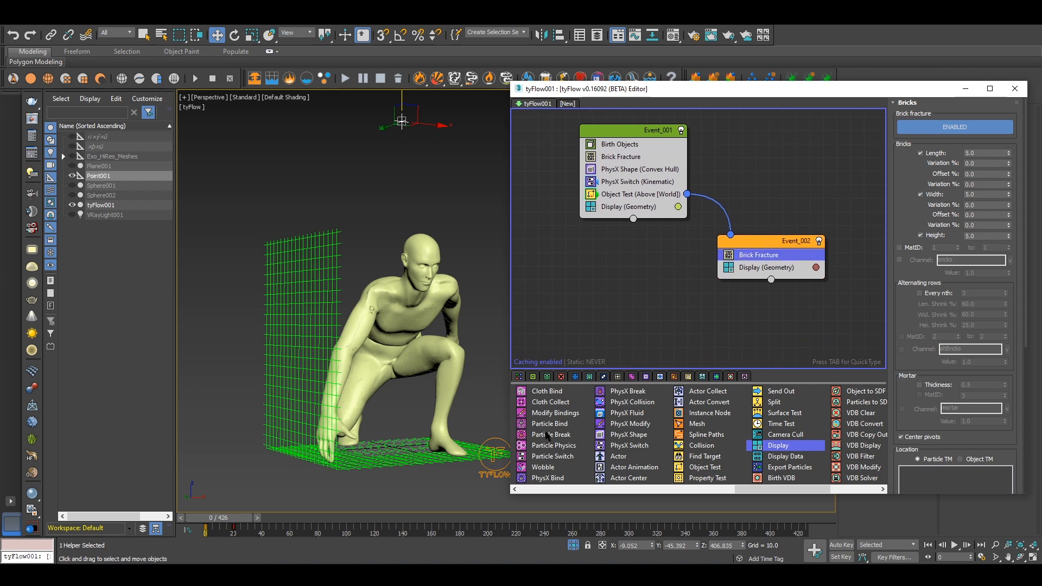
# Step: Preview the transition of the body pieces into Event_002 up to frame 13 and return to frame 0
pyautogui.moveTo(223, 519); pyautogui.dragTo(241, 521)
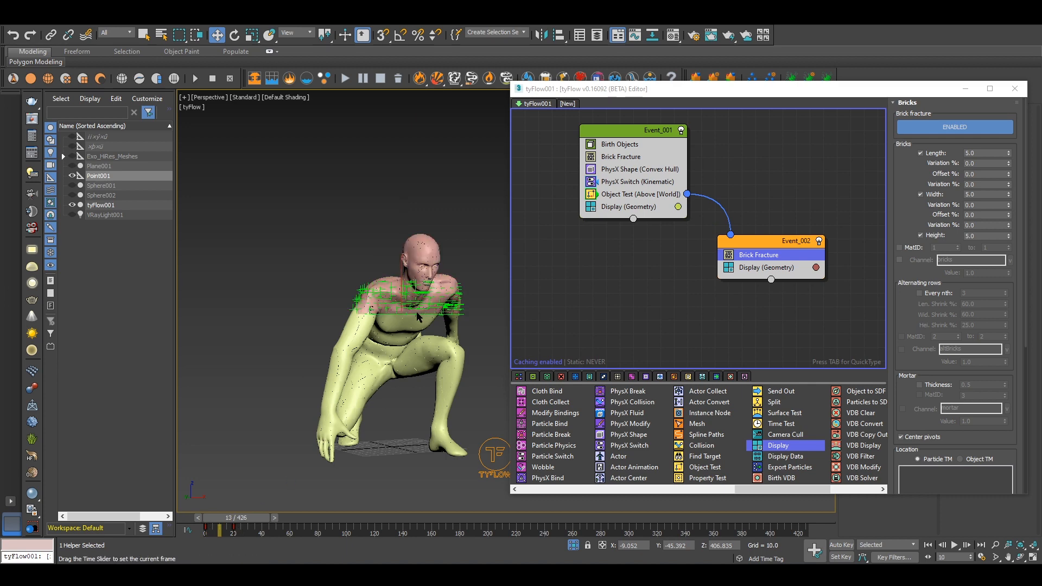
pyautogui.scroll(3, 426, 313)
pyautogui.moveTo(400, 395); pyautogui.dragTo(406, 316, button='middle')
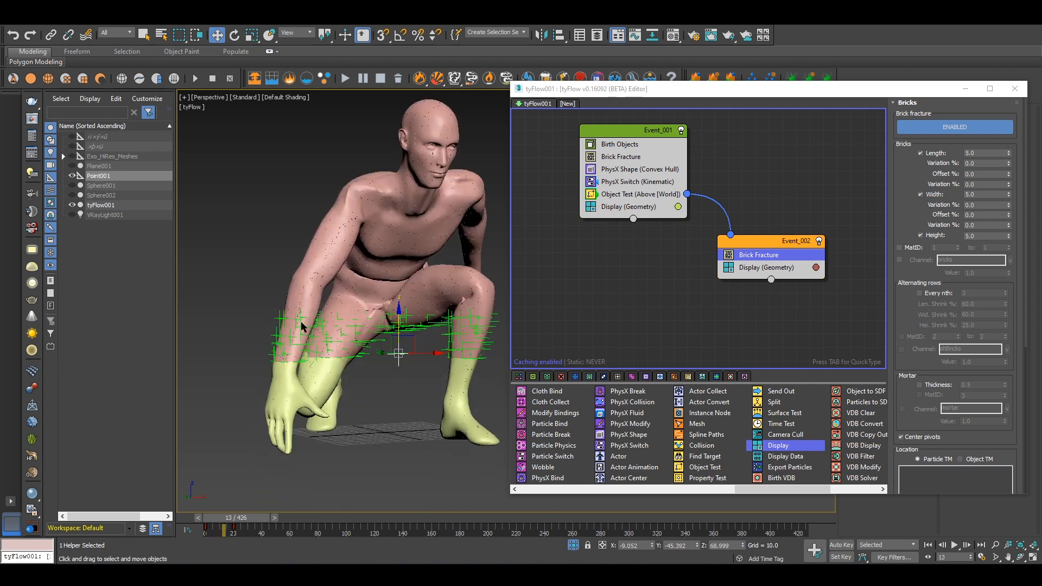
pyautogui.moveTo(251, 517); pyautogui.dragTo(234, 517)
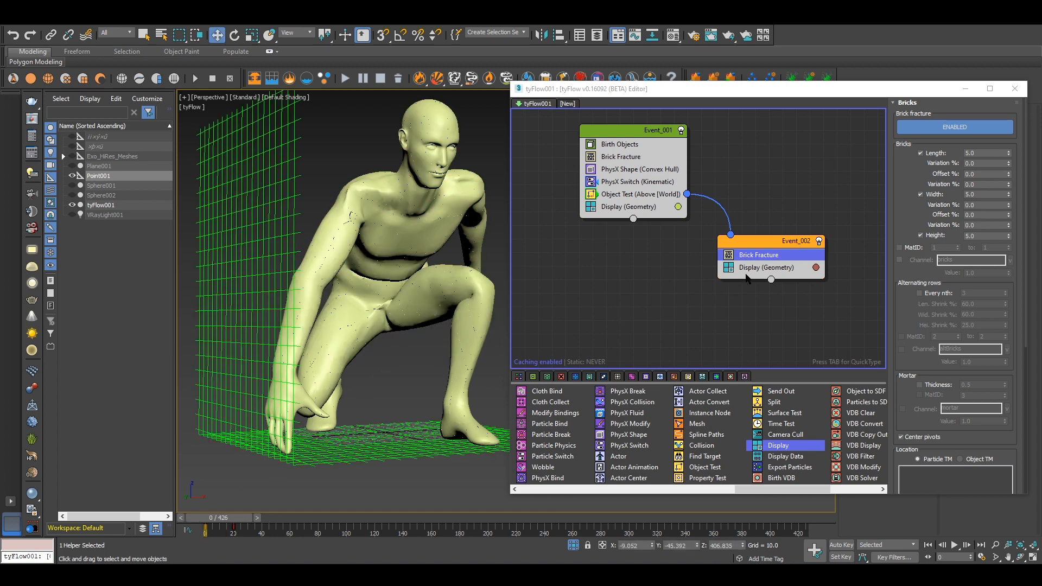
# Step: Add a Custom Properties operator to Event_002 between Brick Fracture and Display
pyautogui.click(771, 268)
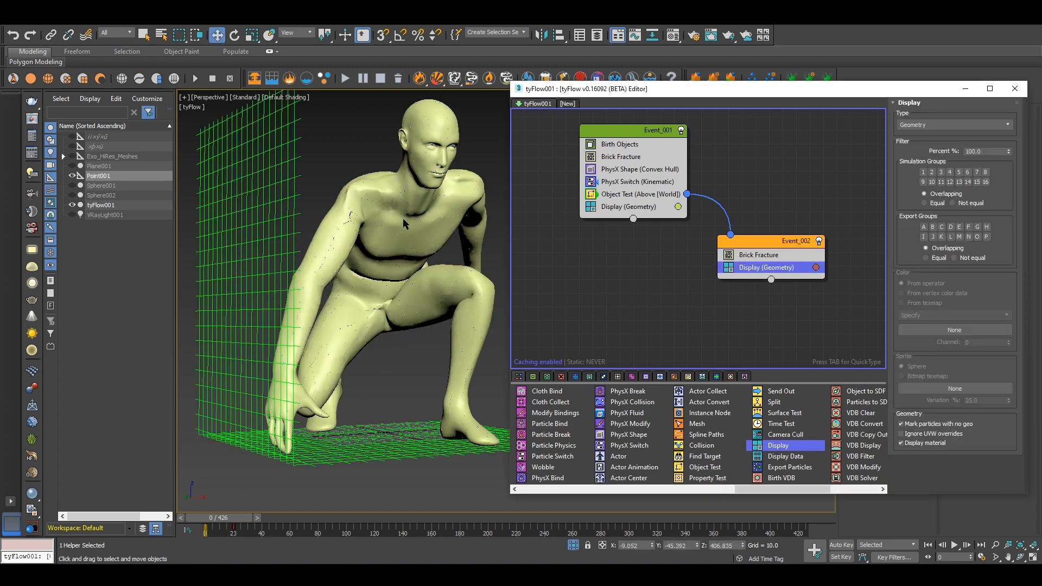
pyautogui.moveTo(403, 238); pyautogui.dragTo(379, 234, button='middle')
pyautogui.scroll(-3, 366, 149)
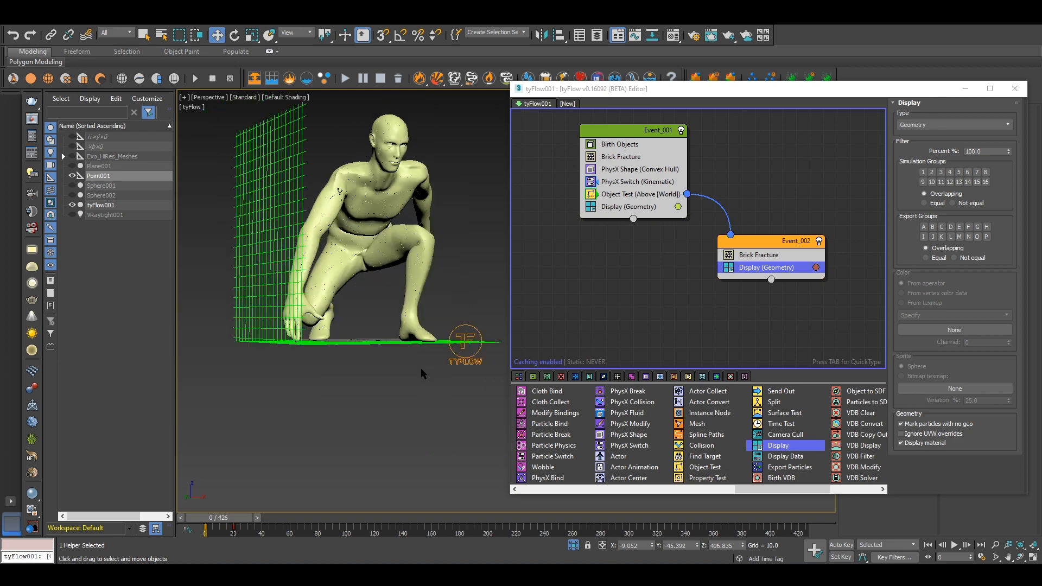
pyautogui.moveTo(433, 177); pyautogui.dragTo(438, 218, button='middle')
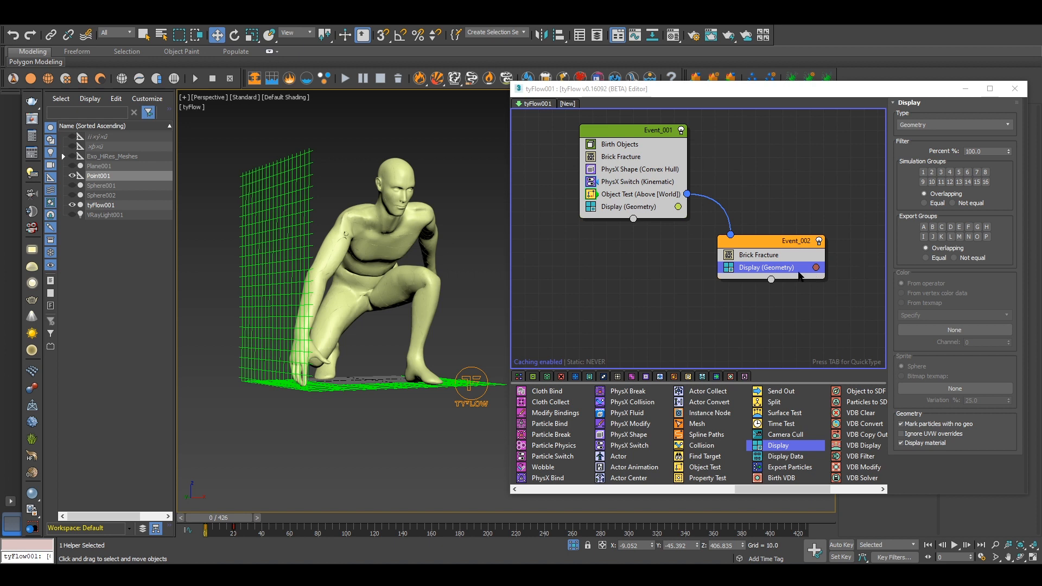
pyautogui.press('Tab')
pyautogui.write('cus')
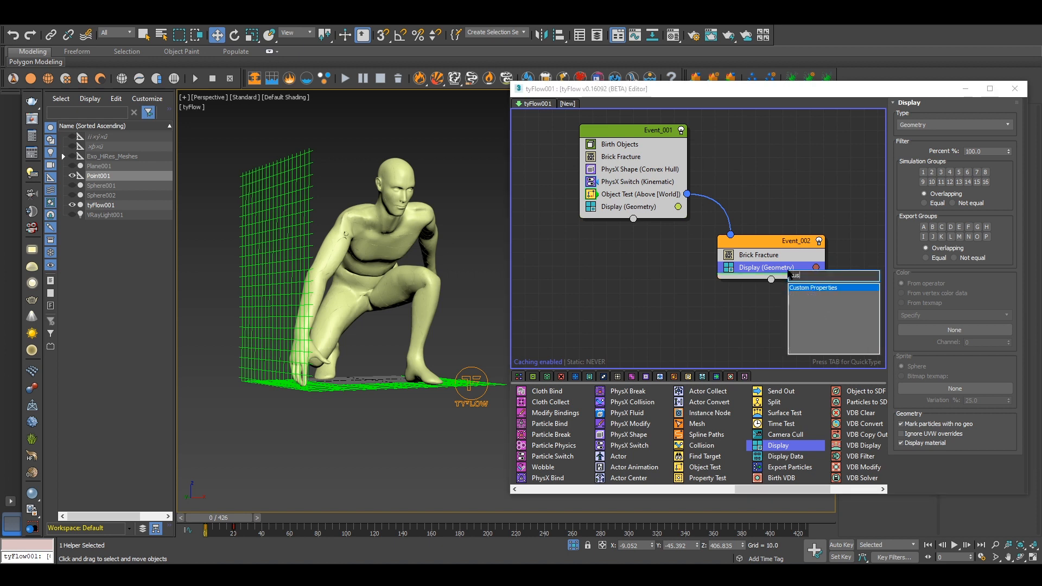
pyautogui.press('Return')
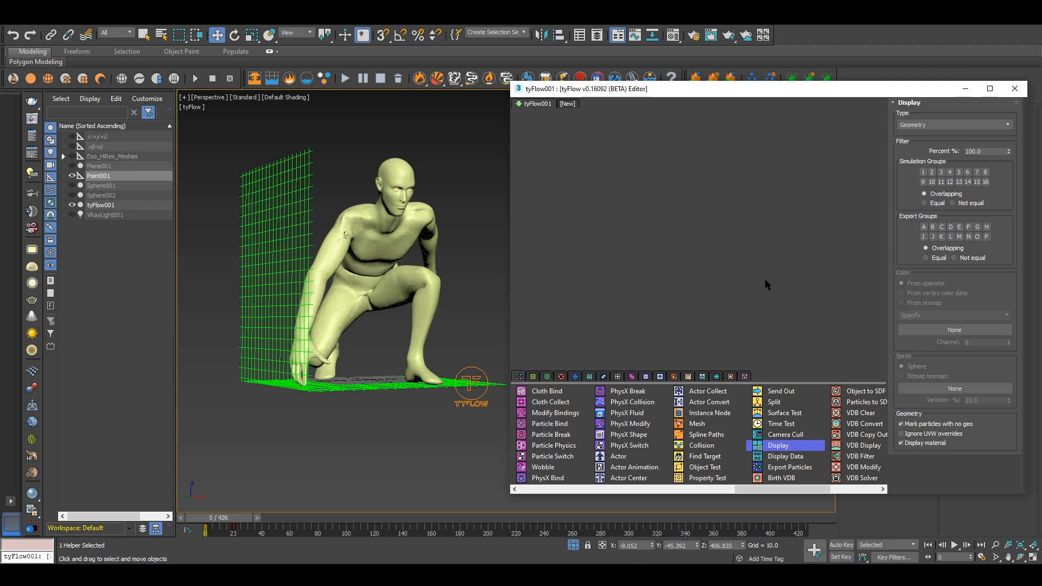
pyautogui.moveTo(767, 284); pyautogui.dragTo(769, 269)
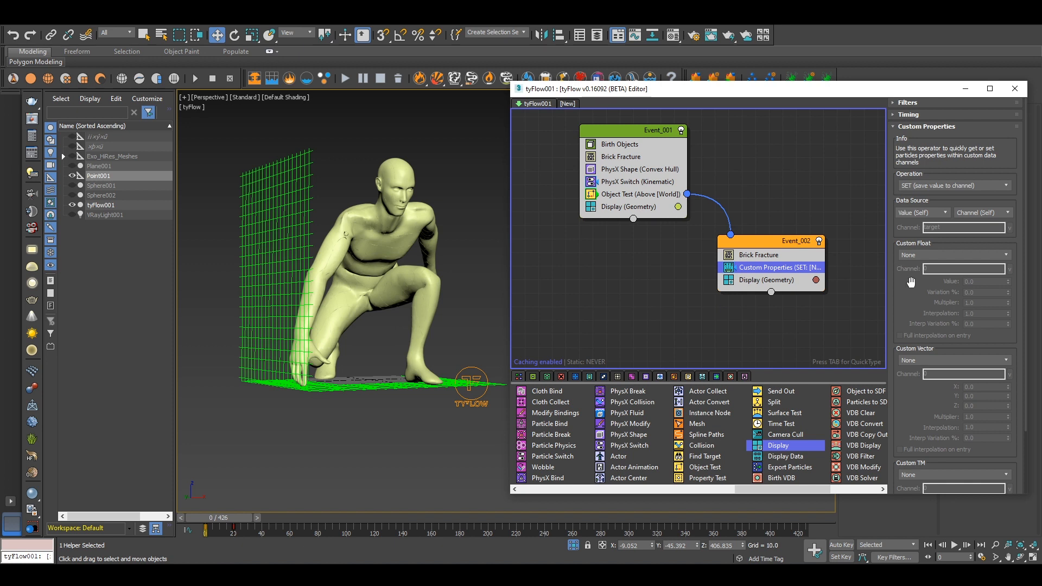
# Step: Set the Custom Properties custom float to Position Z and save it to a channel named POSITIONZ
pyautogui.scroll(-2, 910, 271)
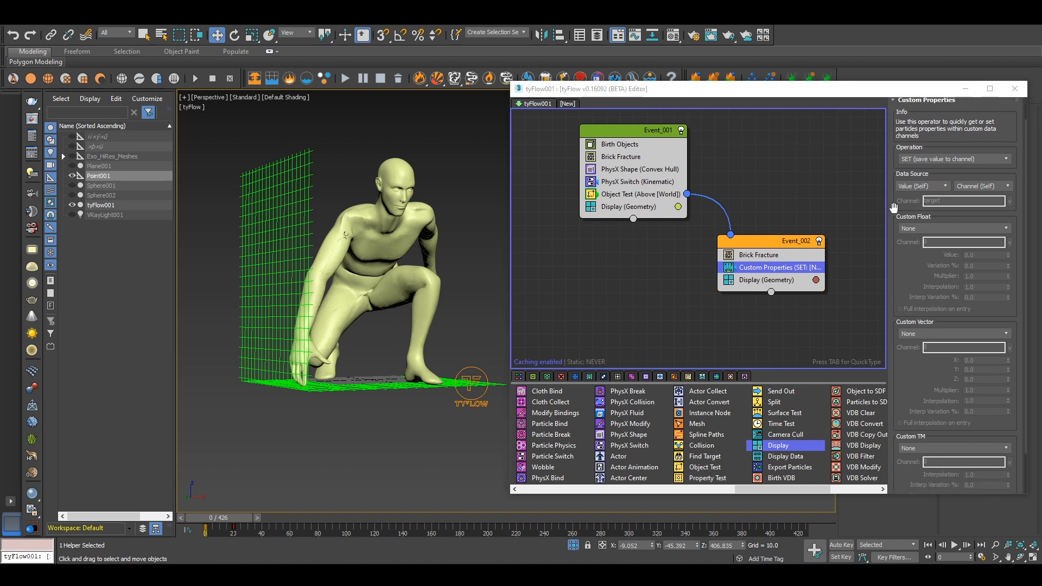
pyautogui.click(933, 228)
pyautogui.scroll(-3, 930, 350)
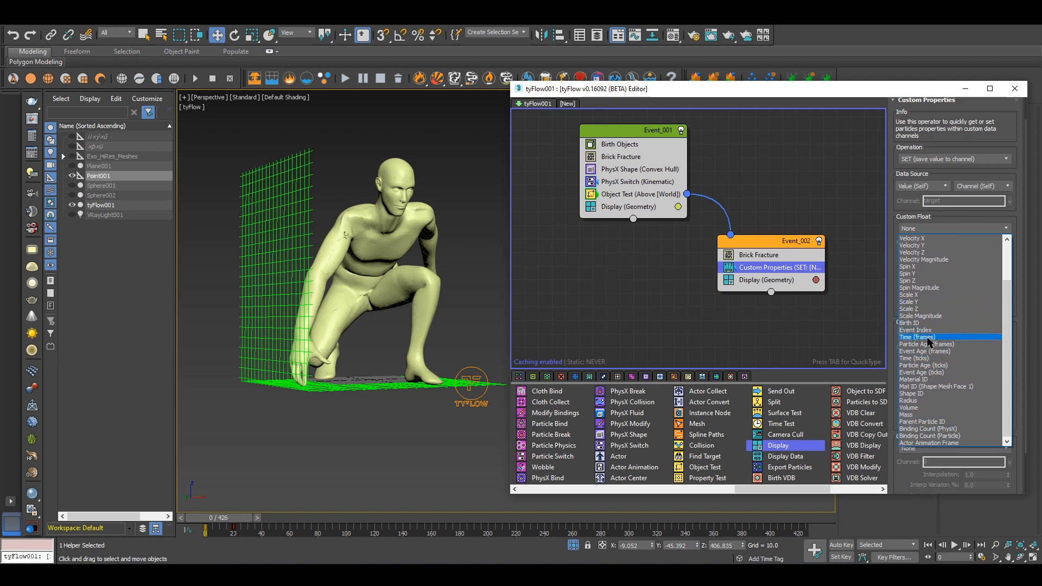
pyautogui.scroll(3, 941, 417)
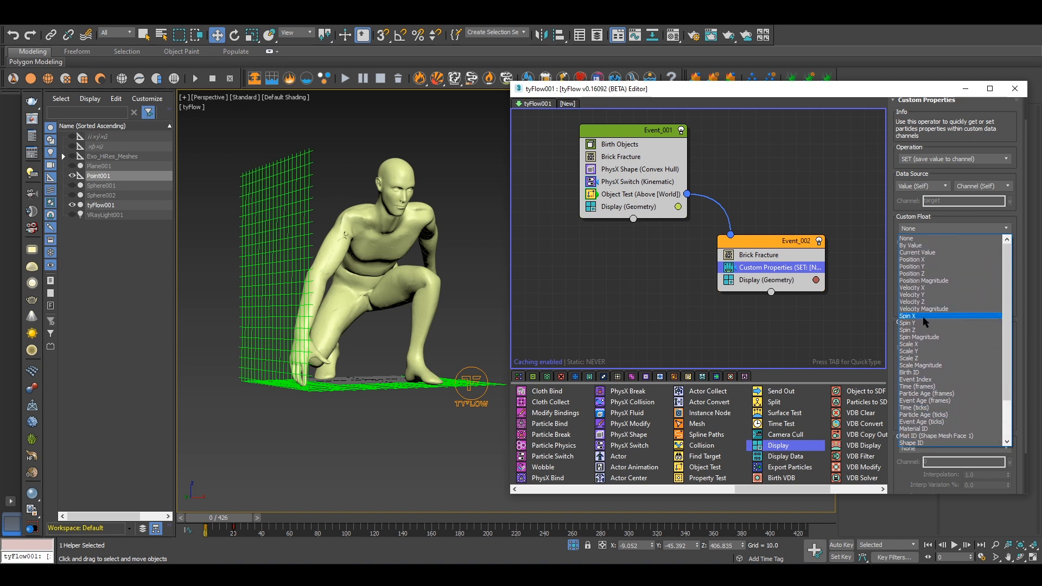
pyautogui.click(917, 278)
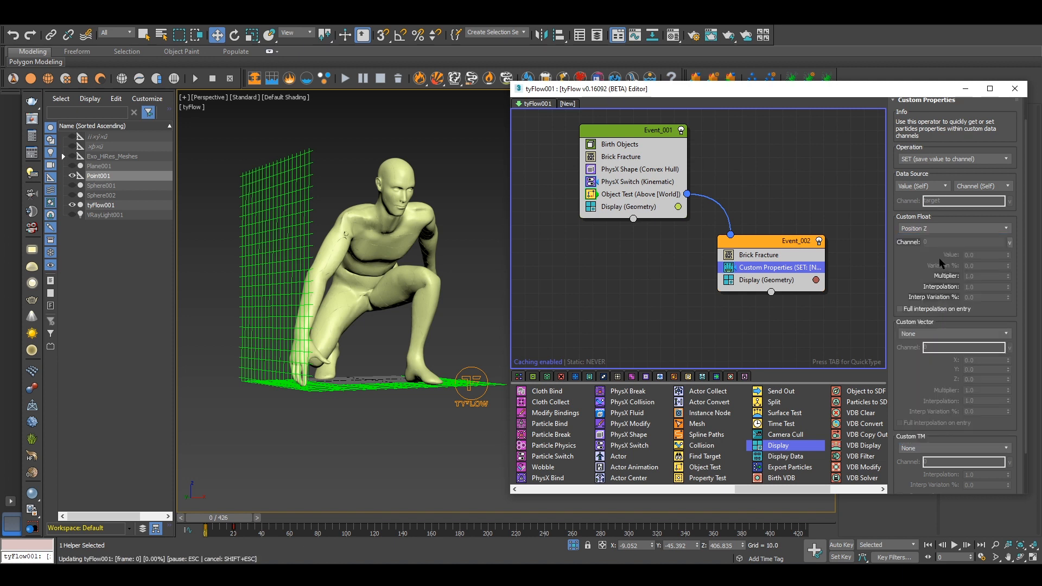
pyautogui.click(939, 243)
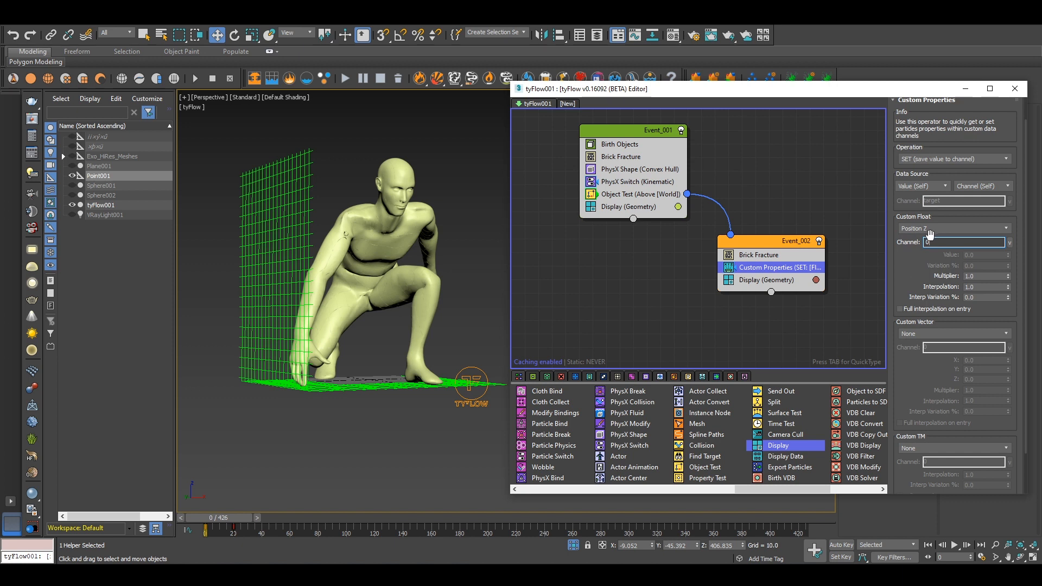
pyautogui.write('POSITIONZ')
pyautogui.press('Return')
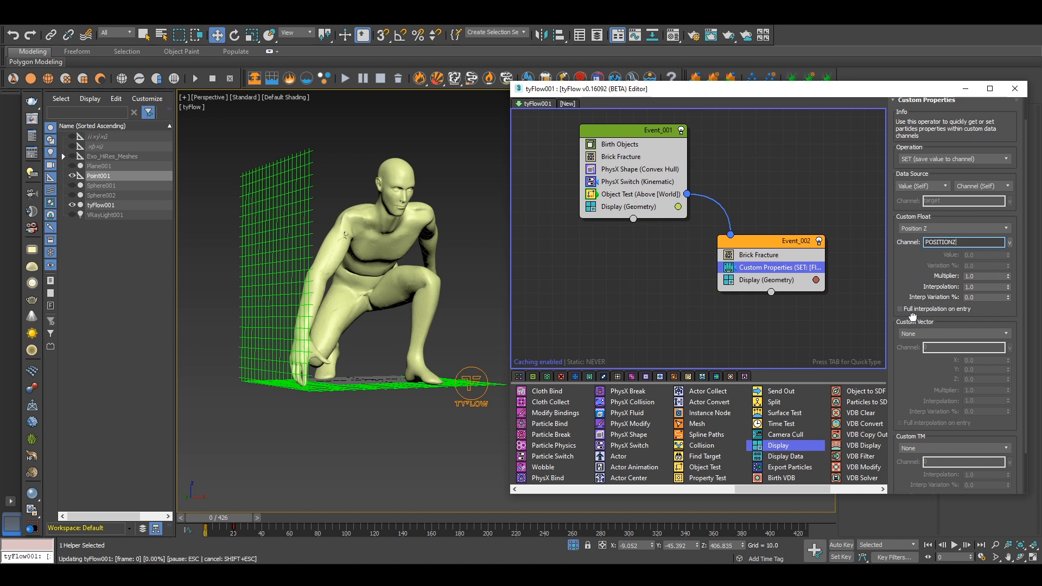
pyautogui.scroll(-1, 918, 333)
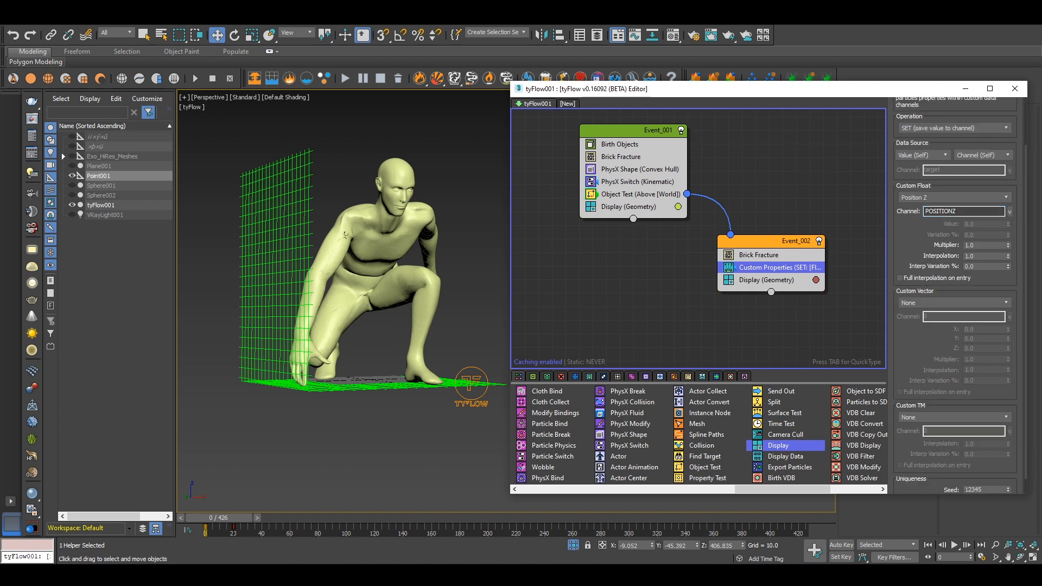
# Step: Set the Custom Properties custom TM to TM and save it to a channel named ORIGINAL TM
pyautogui.scroll(-1, 902, 362)
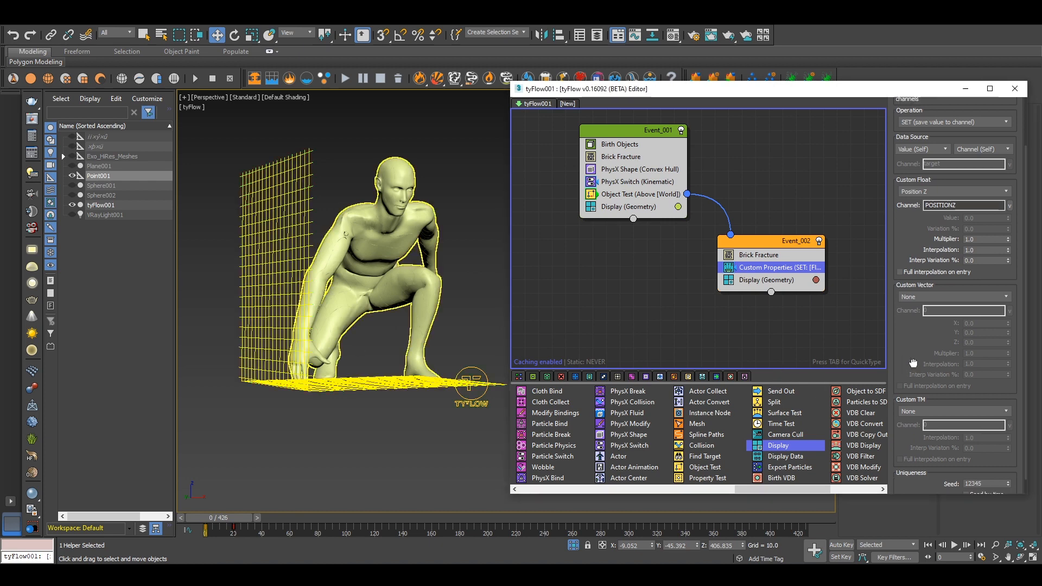
pyautogui.click(934, 401)
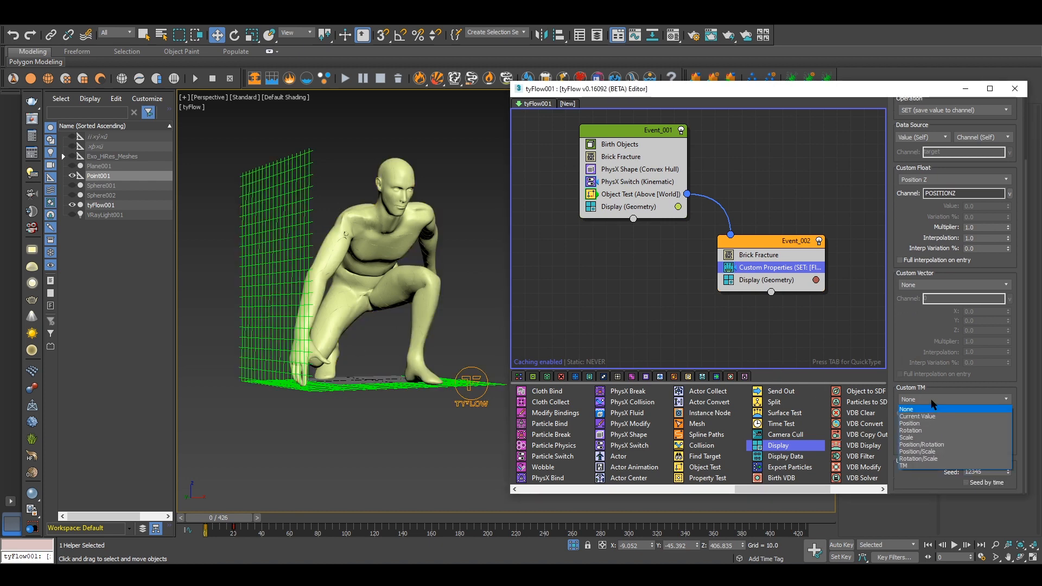
pyautogui.click(930, 399)
pyautogui.click(927, 399)
pyautogui.click(931, 466)
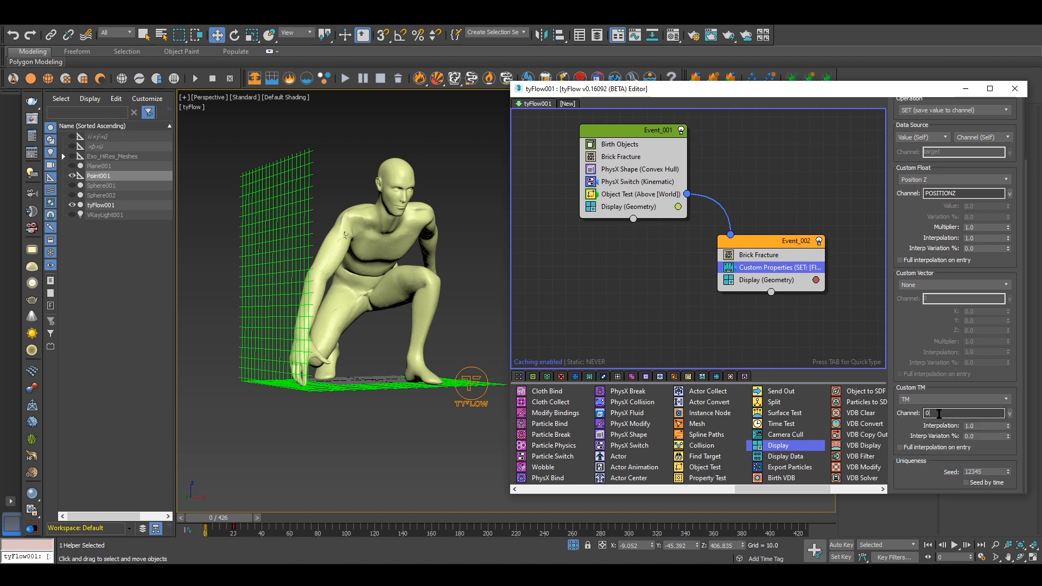
pyautogui.doubleClick(939, 414)
pyautogui.write('ORIGINAL TM')
pyautogui.press('Return')
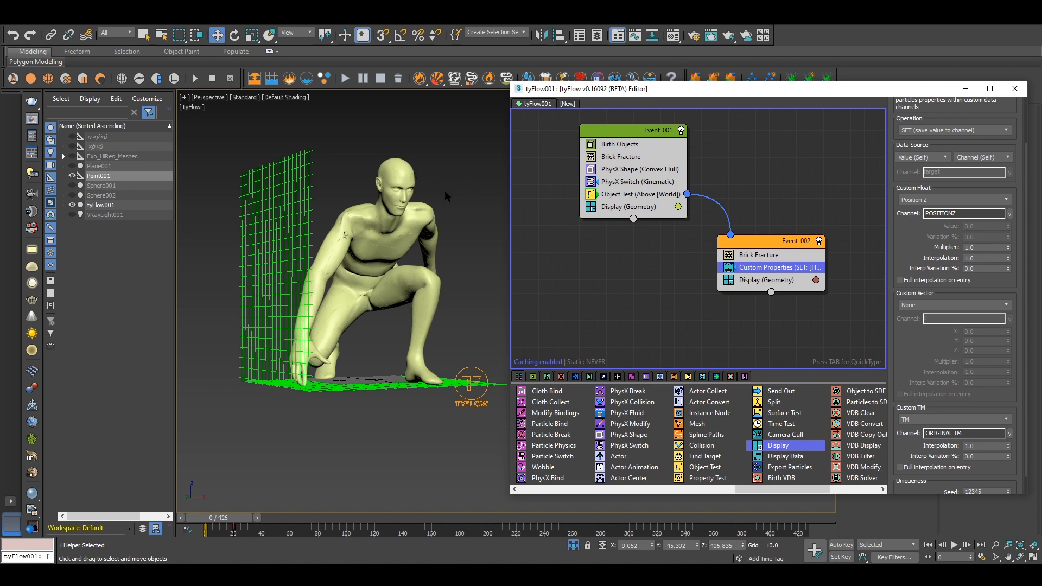
# Step: Add a PhysX Switch operator above Display in Event_002 and switch it to Dynamic (Activate)
pyautogui.click(757, 280)
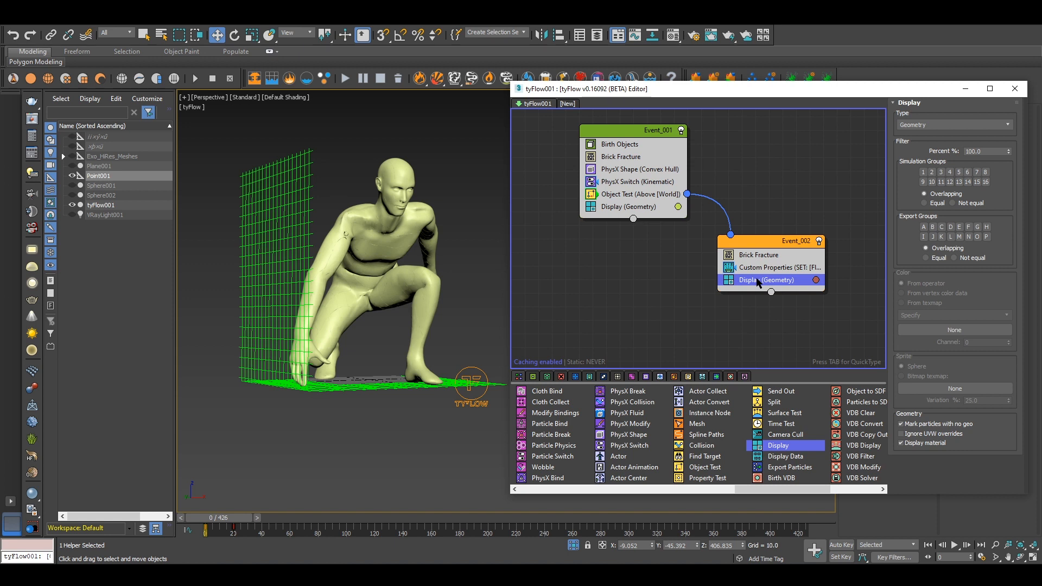
pyautogui.press('Tab')
pyautogui.write('phy')
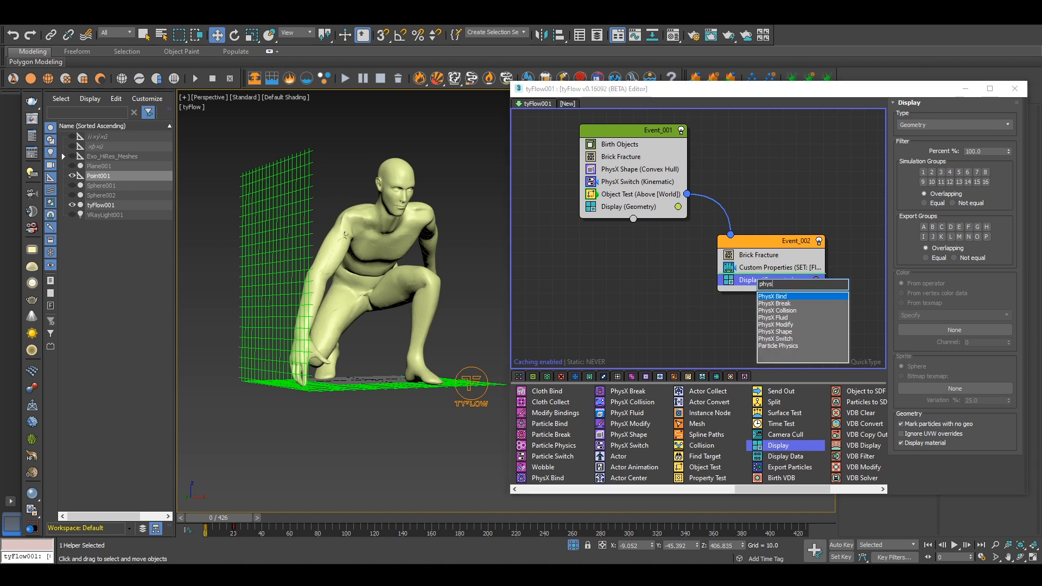
pyautogui.press('Down')
pyautogui.press('Down')
pyautogui.press('Down')
pyautogui.press('Down')
pyautogui.press('Down')
pyautogui.press('Down')
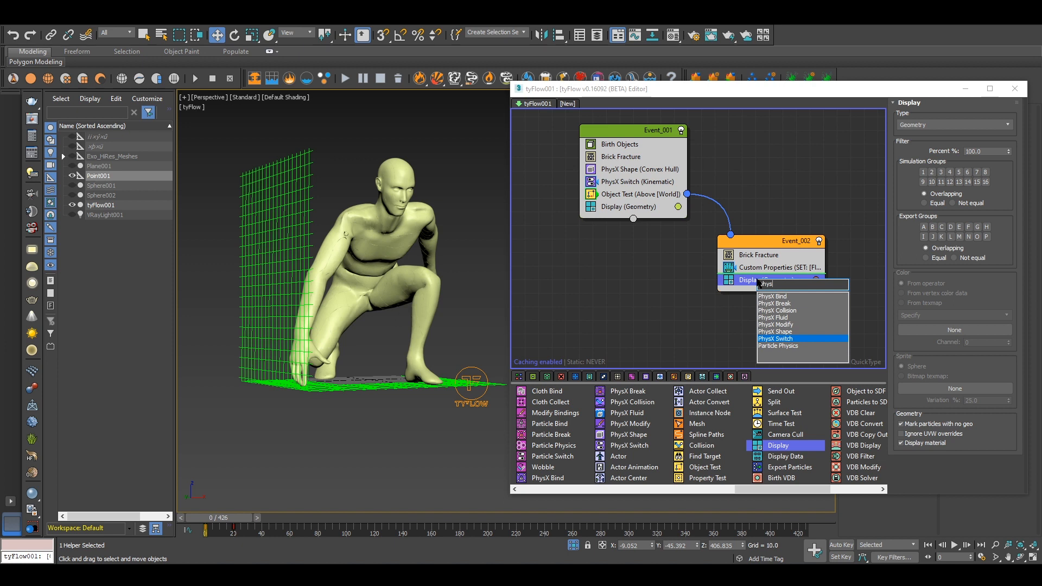
pyautogui.click(785, 339)
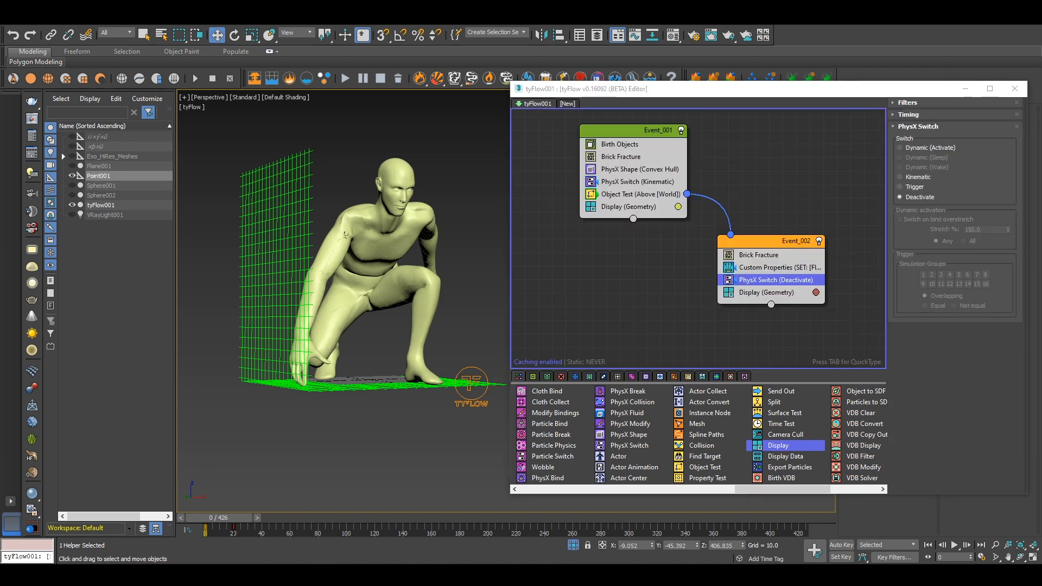
pyautogui.click(923, 146)
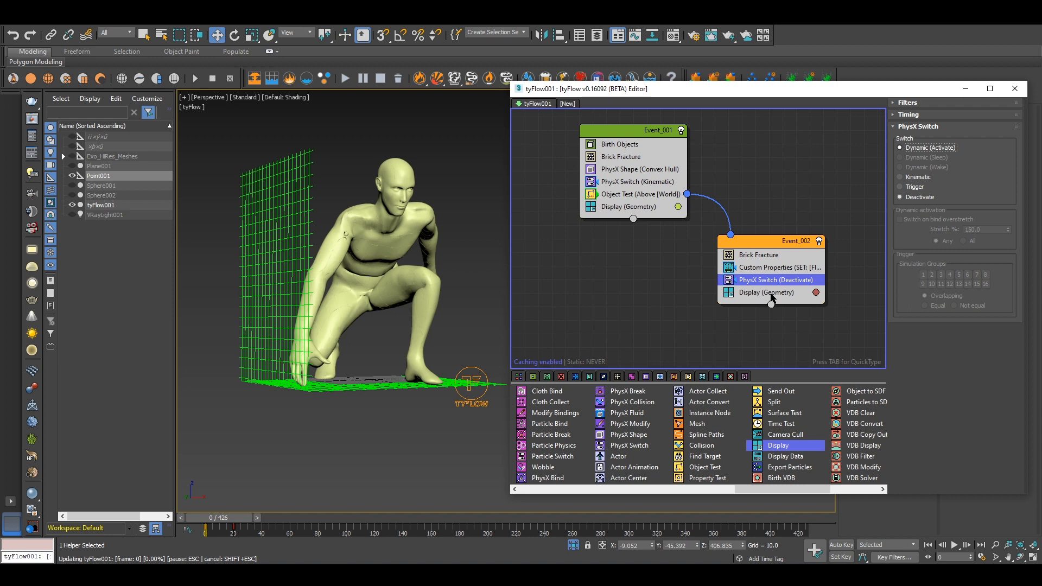
# Step: Add a Speed operator above Display in Event_002 and end its Event Age timing range at 3
pyautogui.click(771, 297)
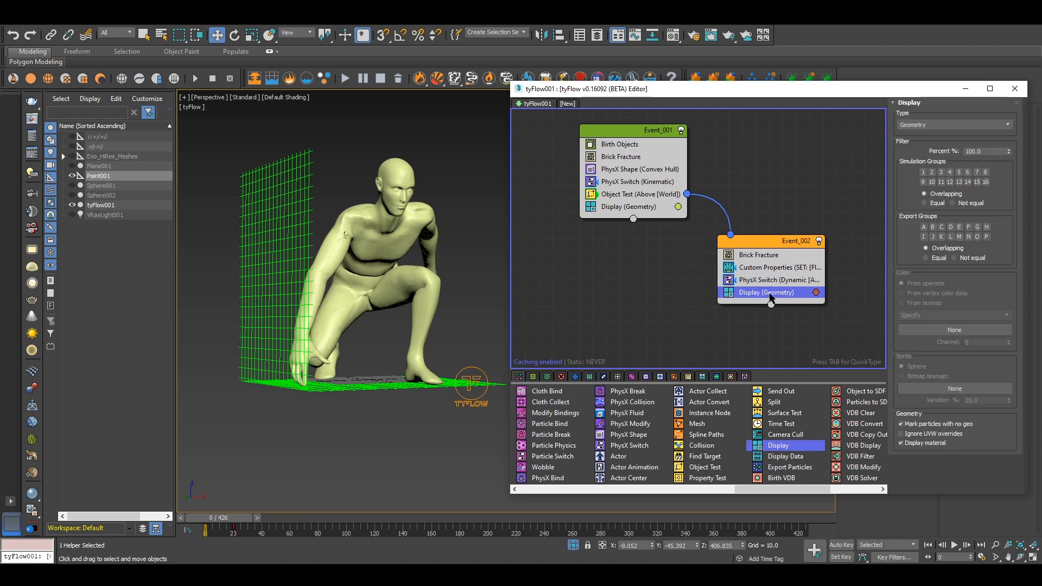
pyautogui.press('Tab')
pyautogui.write('spee')
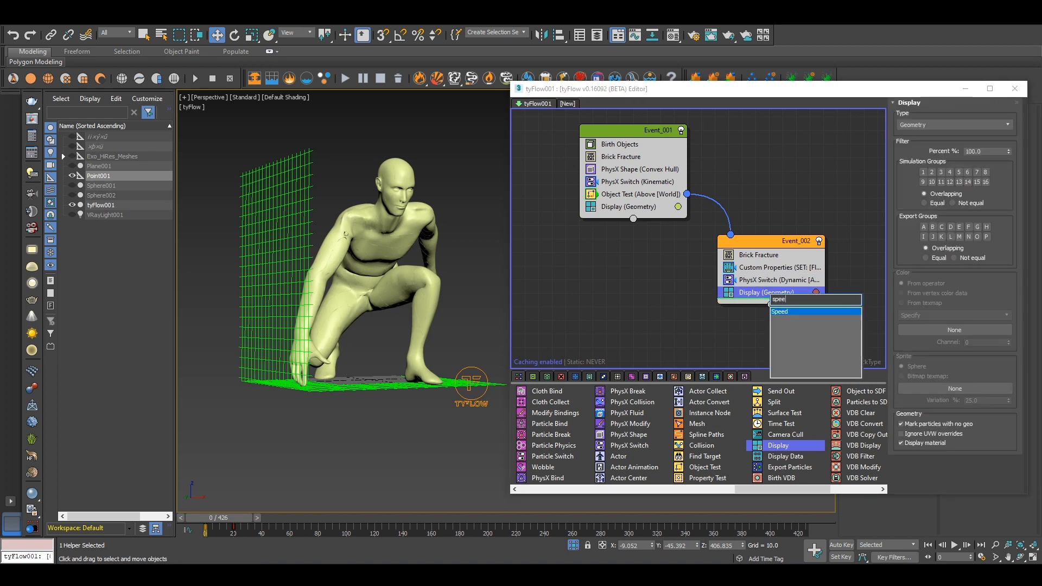
pyautogui.press('Return')
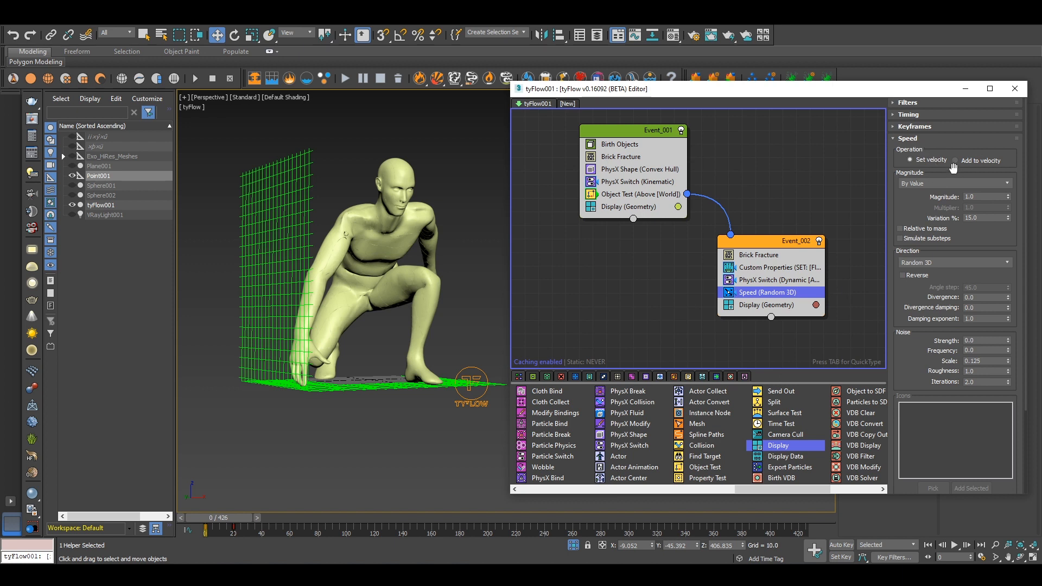
pyautogui.click(898, 115)
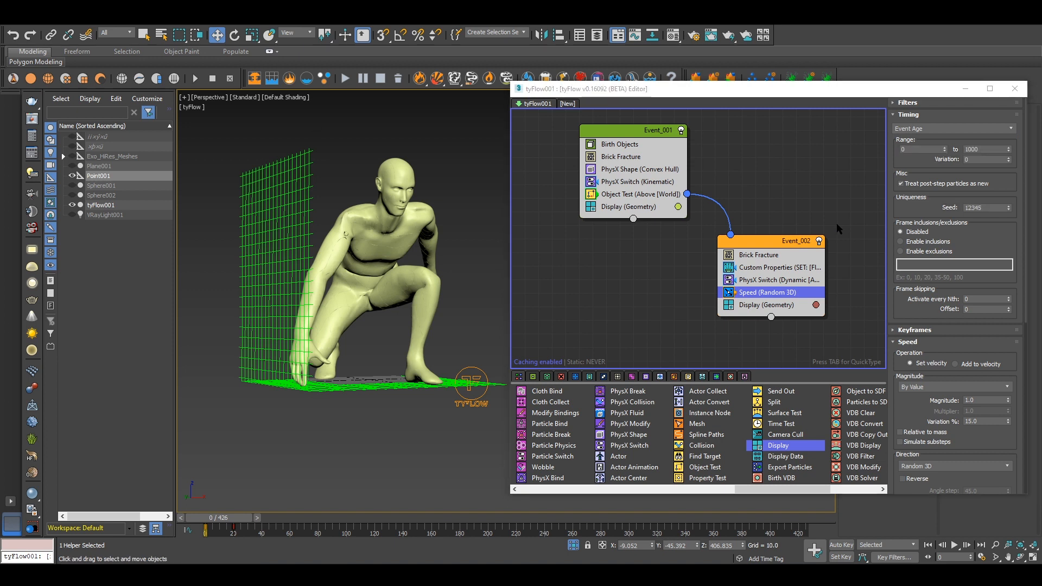
pyautogui.doubleClick(987, 150)
pyautogui.write('3')
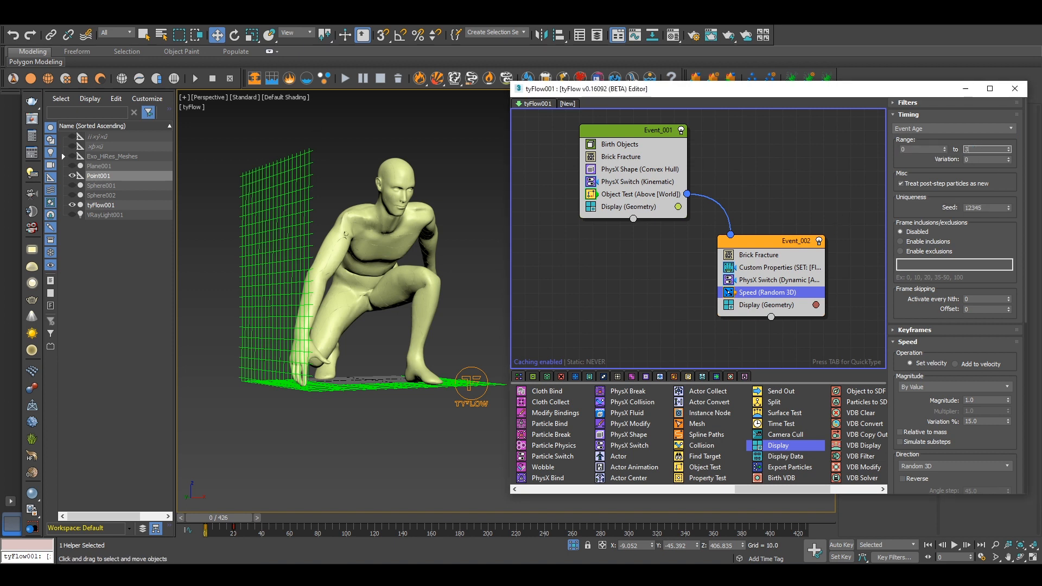
pyautogui.press('Return')
# Step: Set the Speed operator's magnitude to 25 and its variation to 50%
pyautogui.click(919, 116)
pyautogui.click(932, 127)
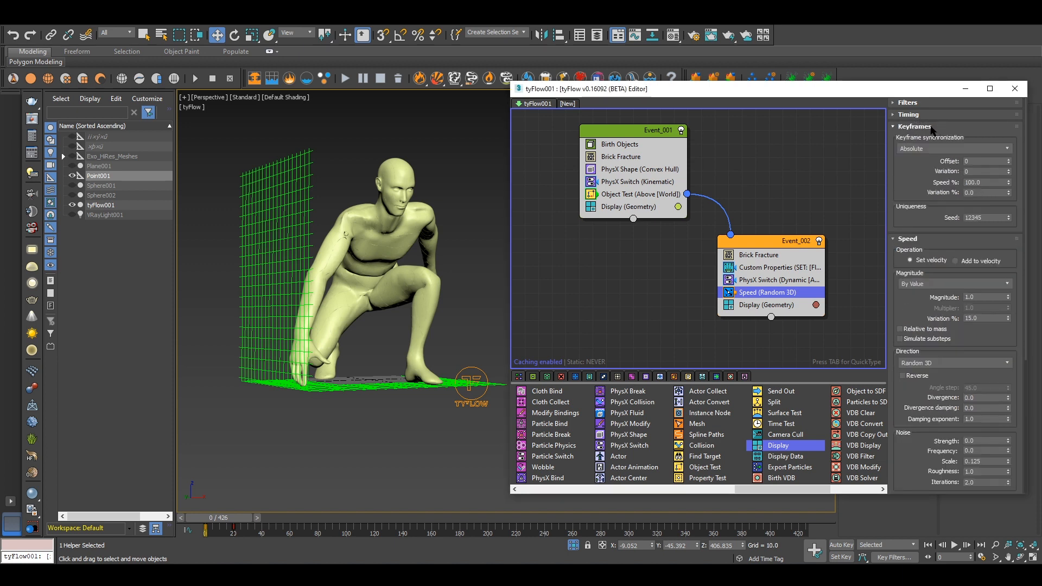
pyautogui.click(931, 127)
pyautogui.scroll(-2, 905, 203)
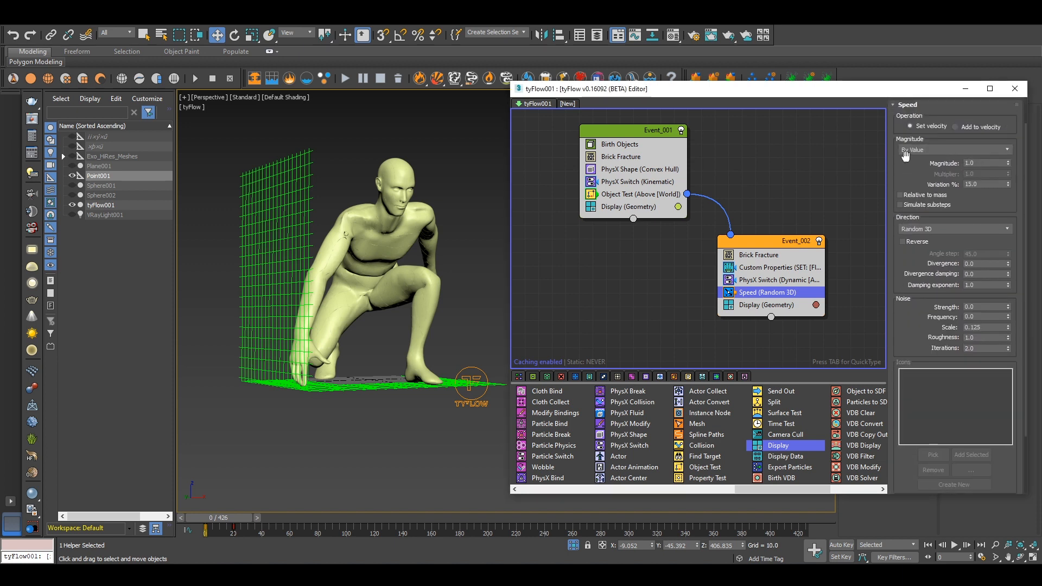
pyautogui.doubleClick(982, 163)
pyautogui.write('25')
pyautogui.press('Return')
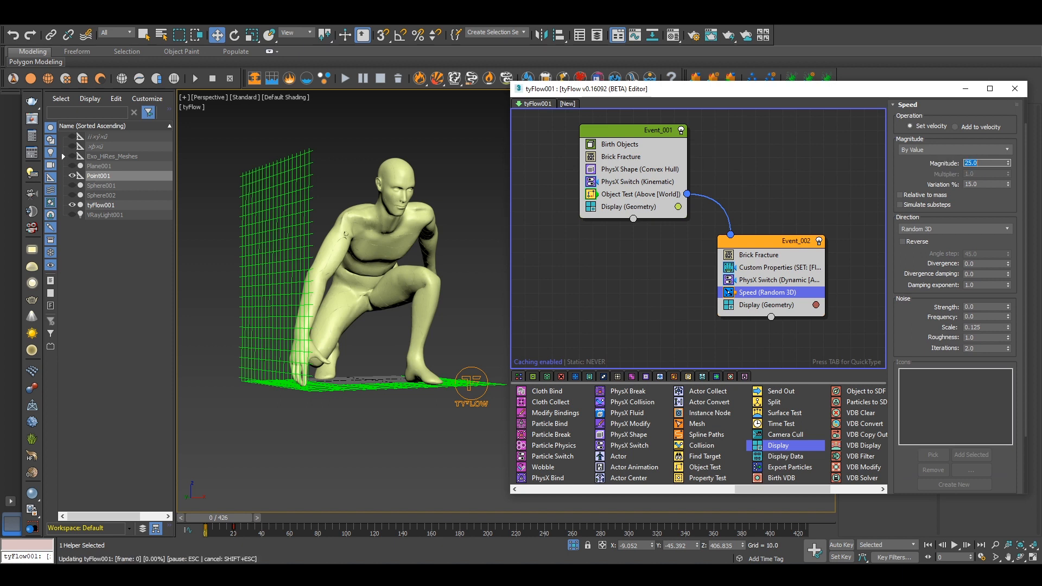
pyautogui.doubleClick(981, 184)
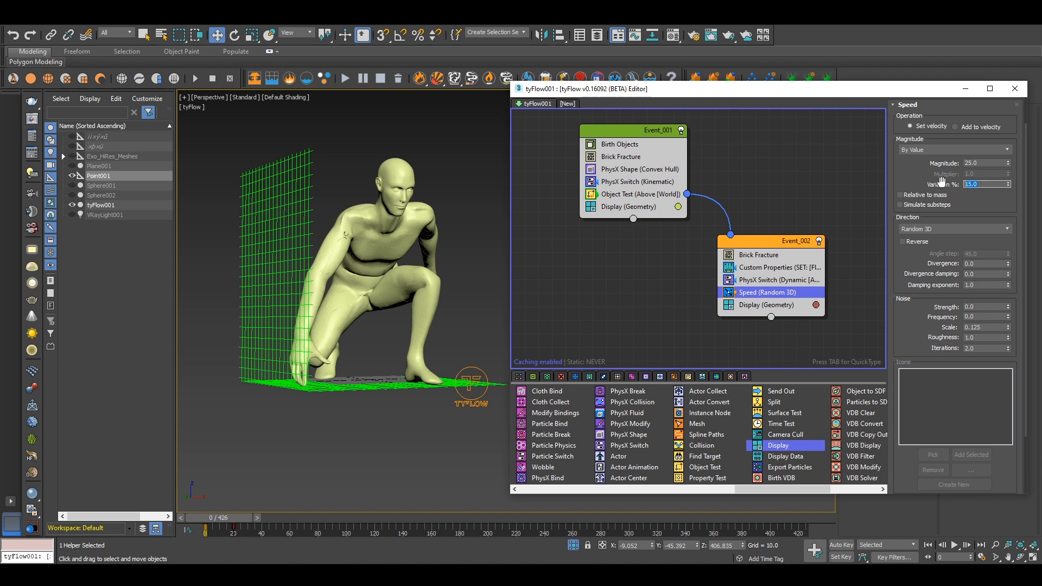
pyautogui.write('50')
pyautogui.press('Return')
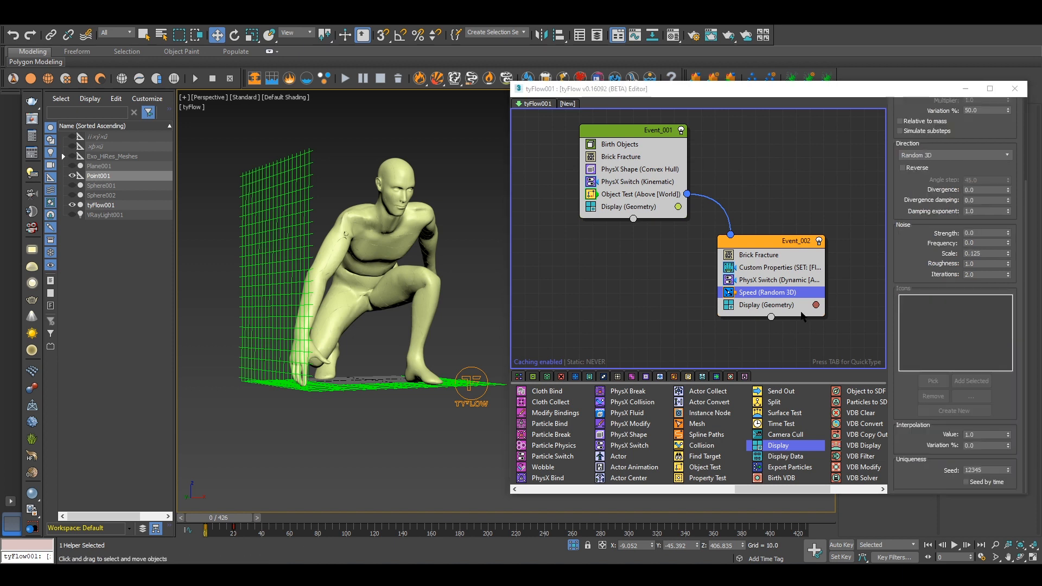
# Step: Add a Limiter operator above Display in Event_002 and enable its velocity limit
pyautogui.click(795, 307)
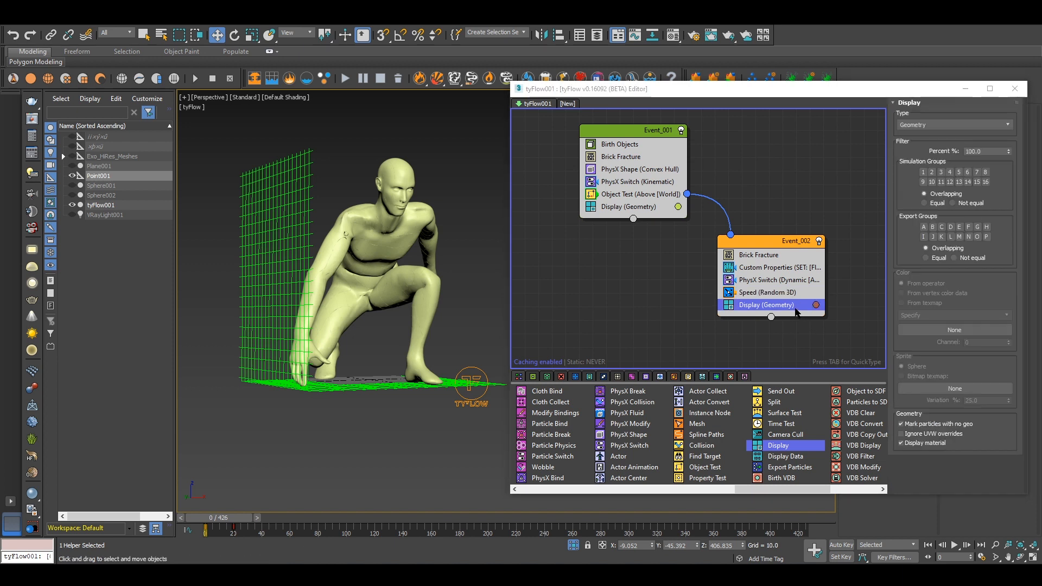
pyautogui.press('Tab')
pyautogui.write('limi')
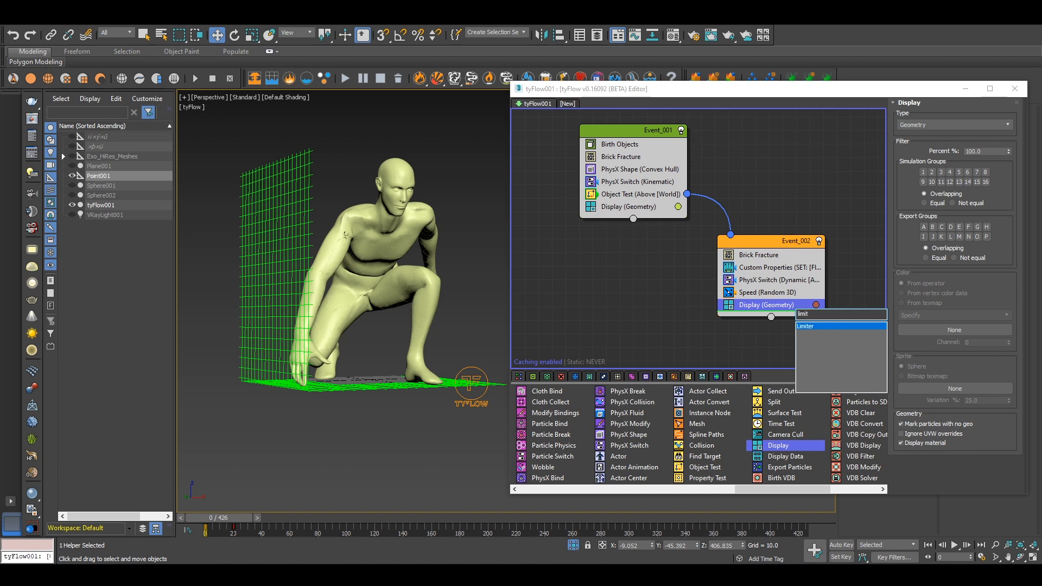
pyautogui.press('Return')
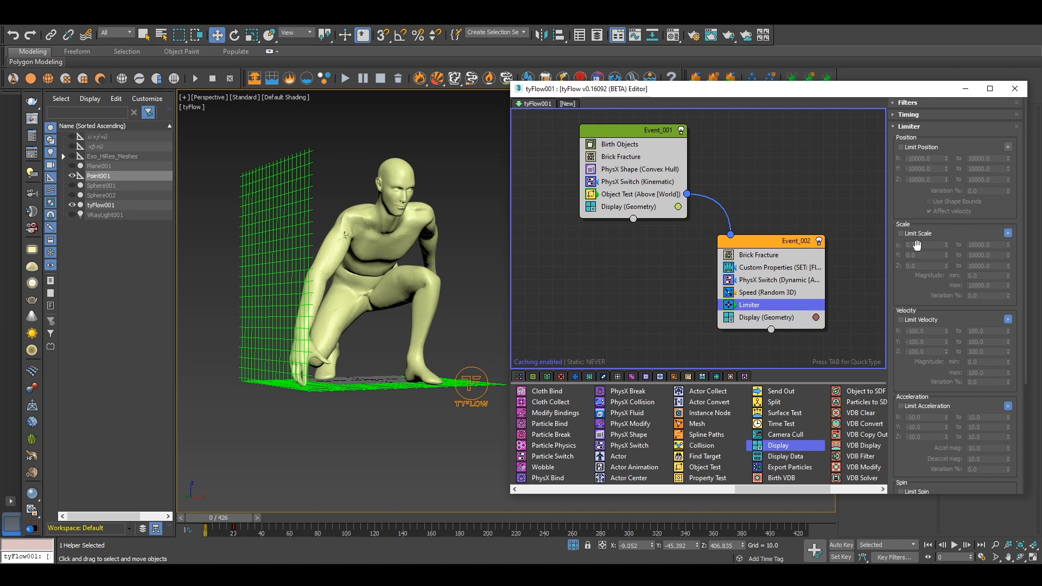
pyautogui.moveTo(911, 277); pyautogui.dragTo(913, 211)
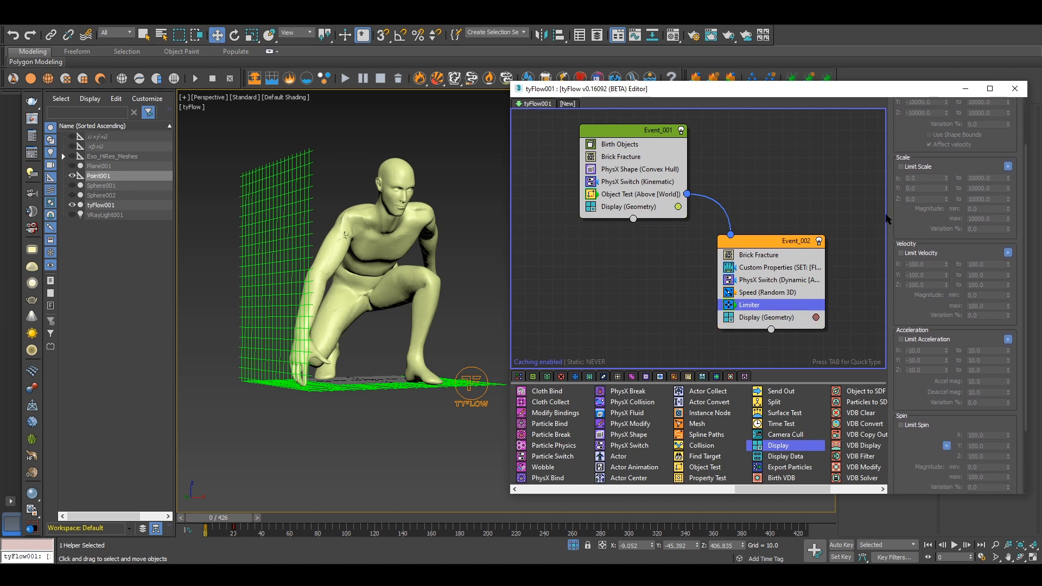
pyautogui.click(907, 254)
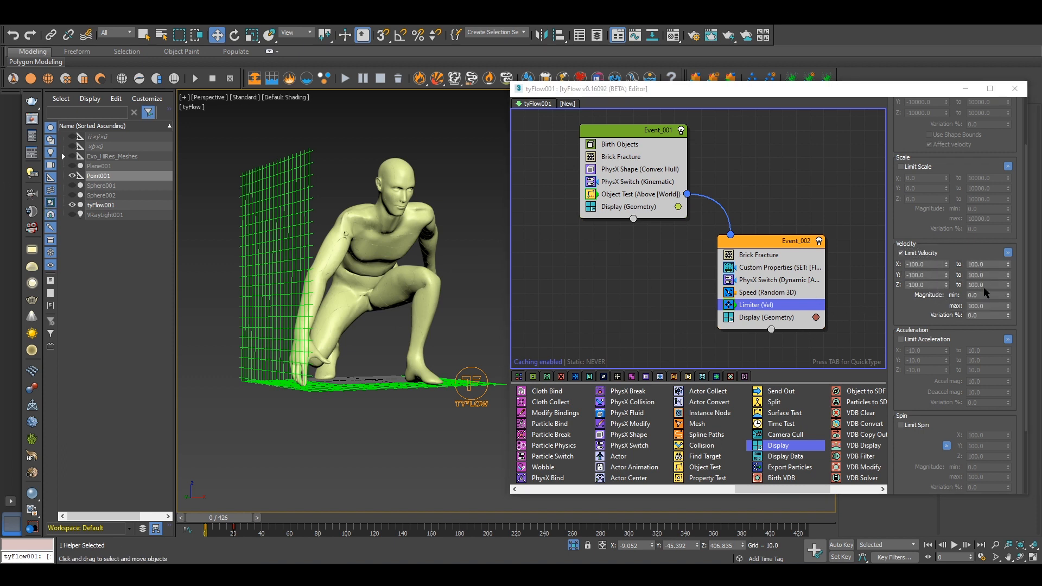
# Step: Set the Limiter's maximum Z velocity to 5, with unlinked X and Y maximums of 100
pyautogui.moveTo(991, 285); pyautogui.dragTo(921, 285)
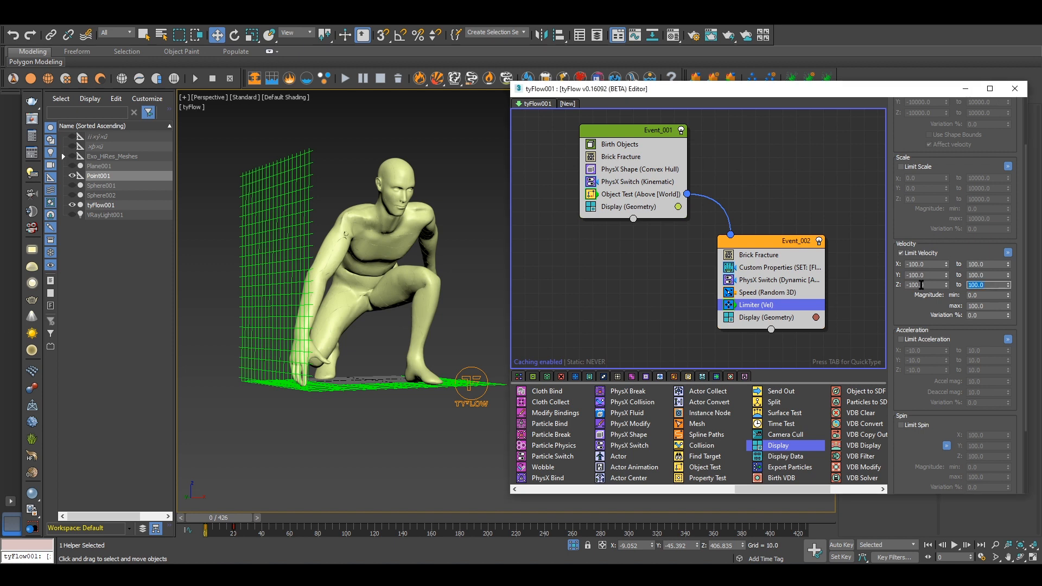
pyautogui.write('5')
pyautogui.press('Return')
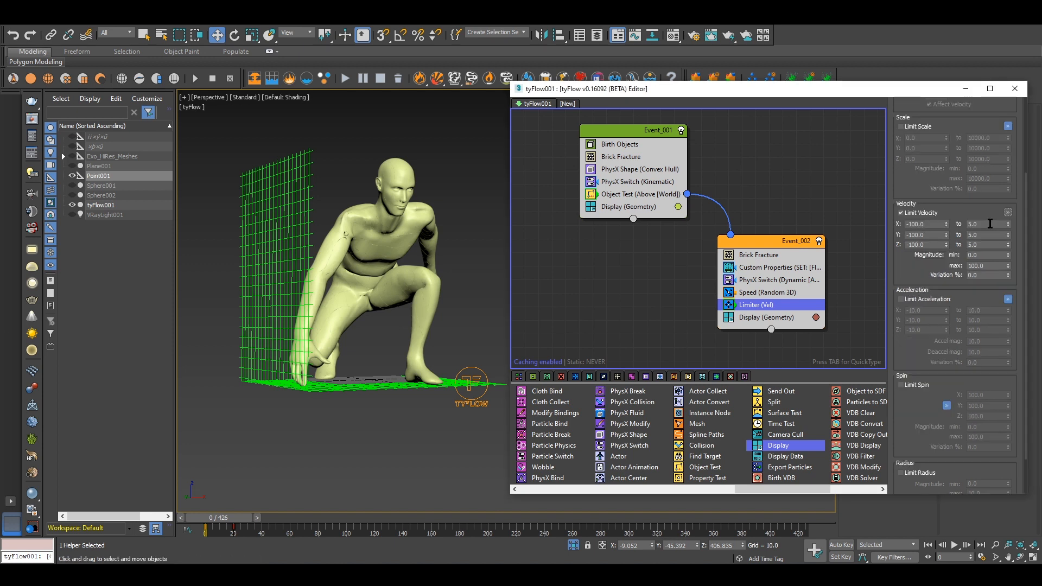
pyautogui.moveTo(990, 224); pyautogui.dragTo(923, 225)
pyautogui.write('100')
pyautogui.press('Return')
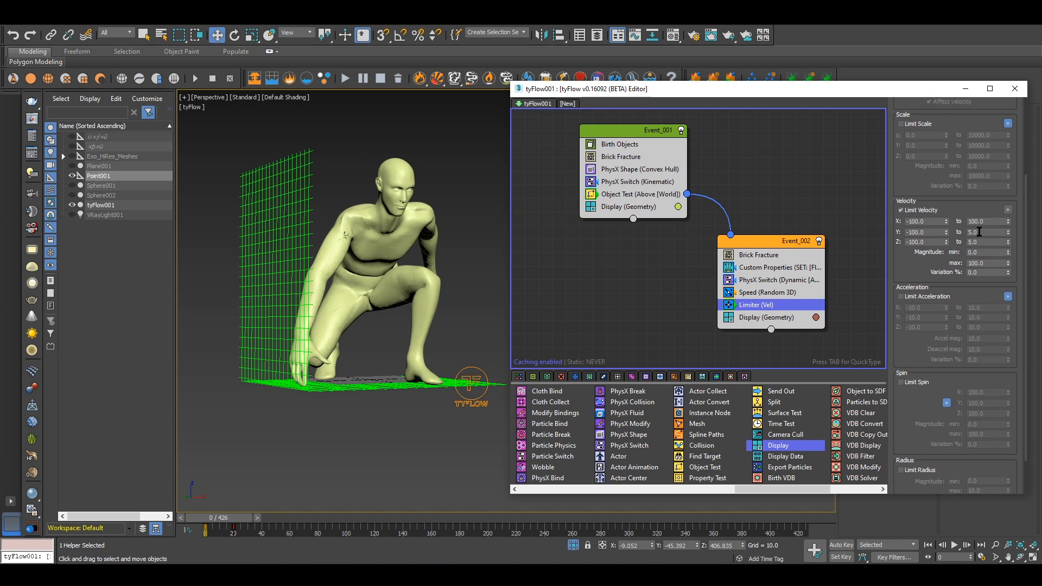
pyautogui.doubleClick(979, 231)
pyautogui.write('100')
pyautogui.press('Return')
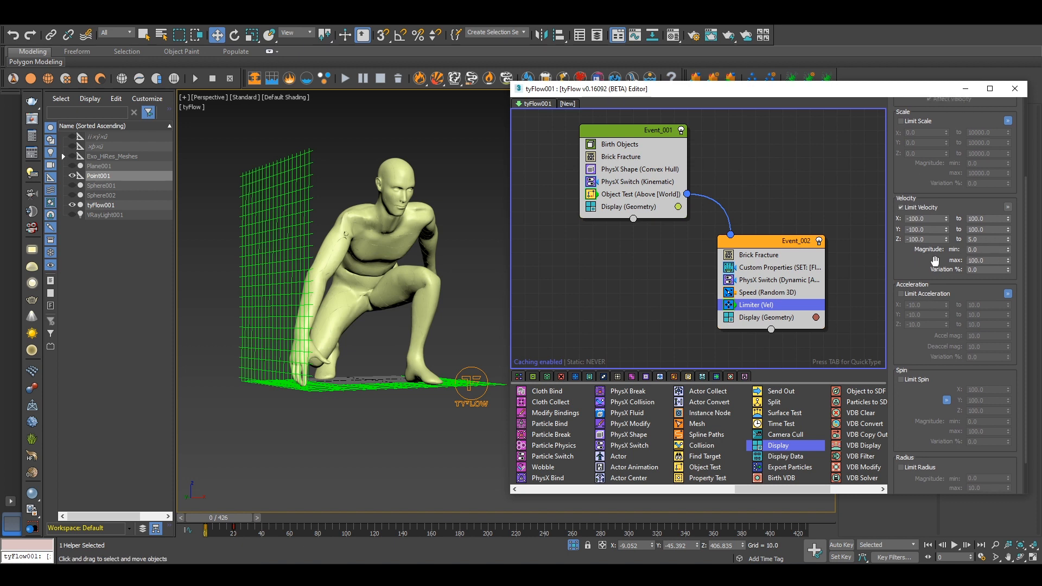
# Step: Add a Spin operator between Limiter and Display in Event_002
pyautogui.moveTo(752, 344); pyautogui.dragTo(689, 310, button='middle')
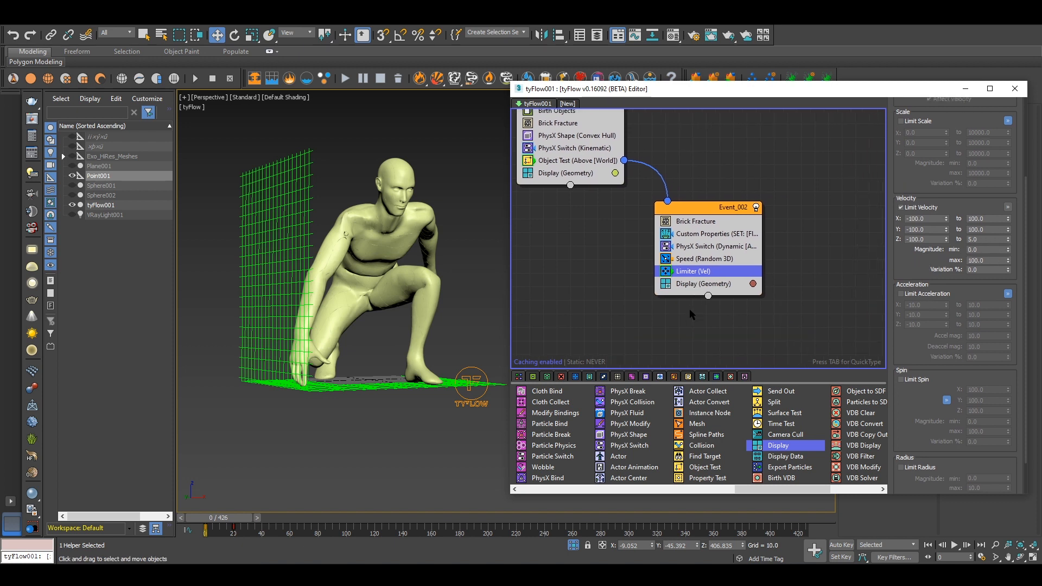
pyautogui.click(694, 288)
pyautogui.press('Tab')
pyautogui.write('spl')
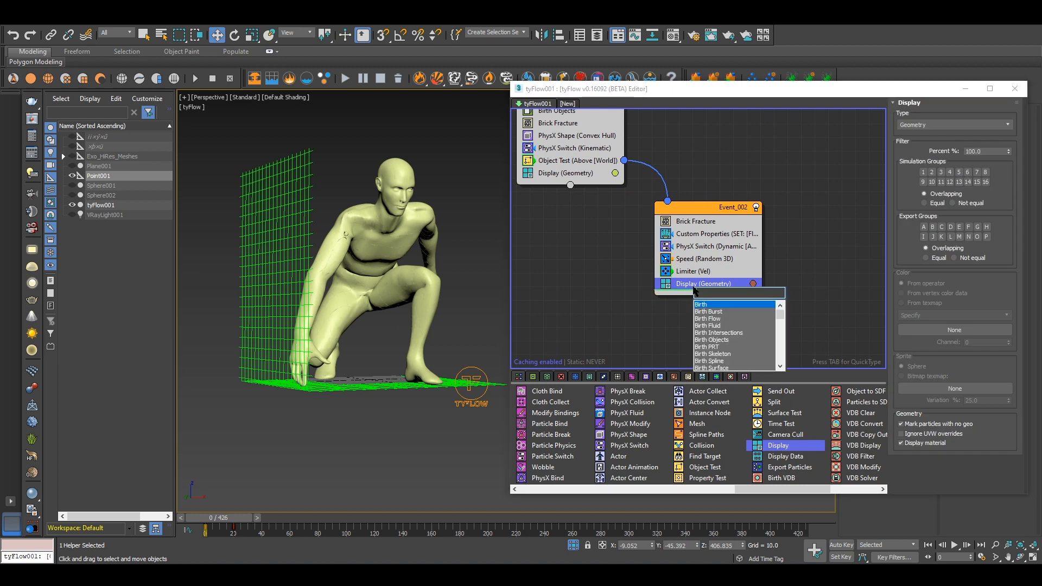
pyautogui.write('n')
pyautogui.press('Return')
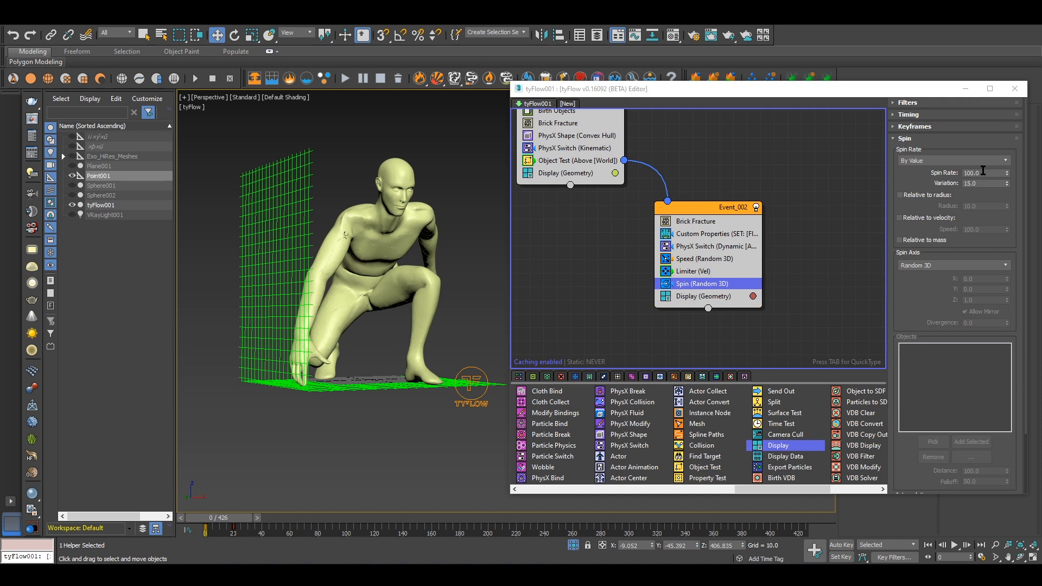
# Step: Set the Spin operator's spin rate to 350 and its variation to 250
pyautogui.moveTo(983, 171); pyautogui.dragTo(950, 169)
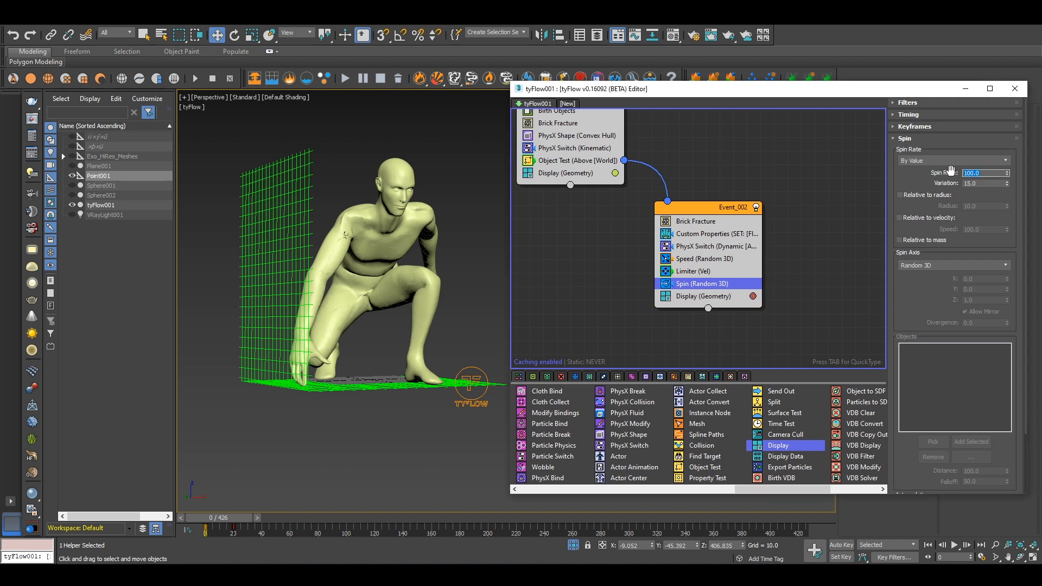
pyautogui.write('350')
pyautogui.press('Return')
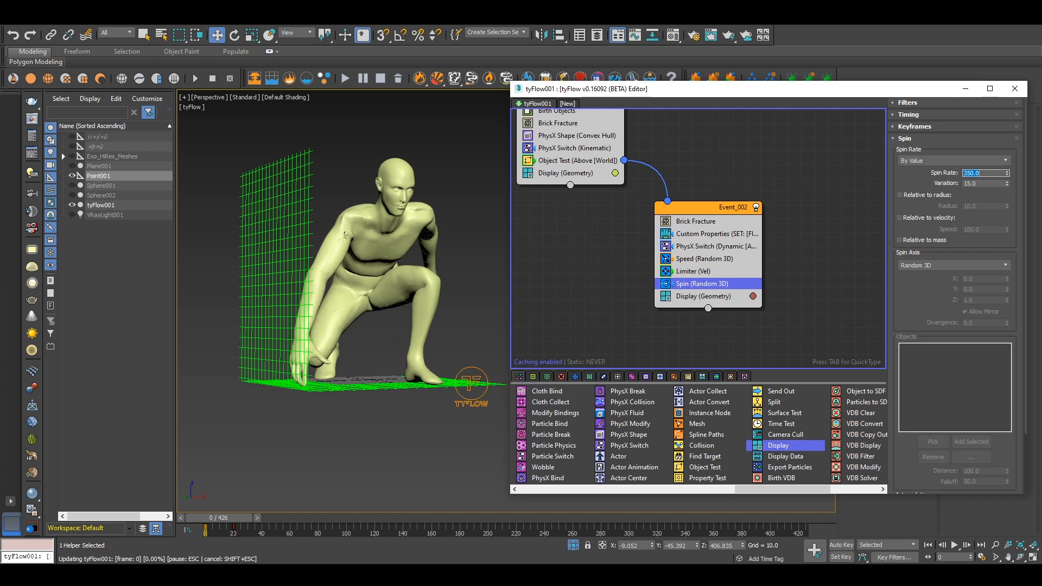
pyautogui.press('Tab')
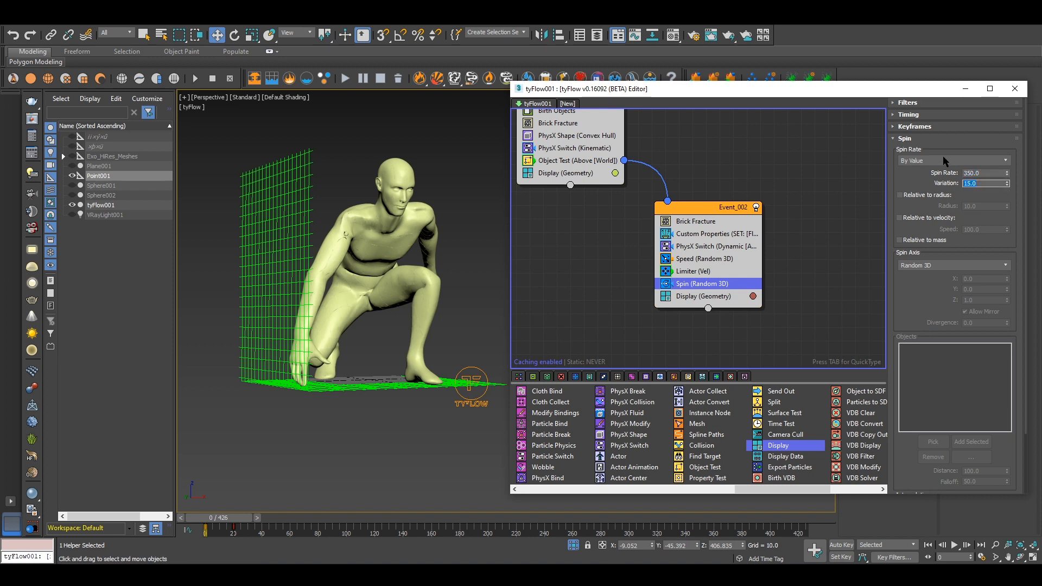
pyautogui.write('250')
pyautogui.press('Return')
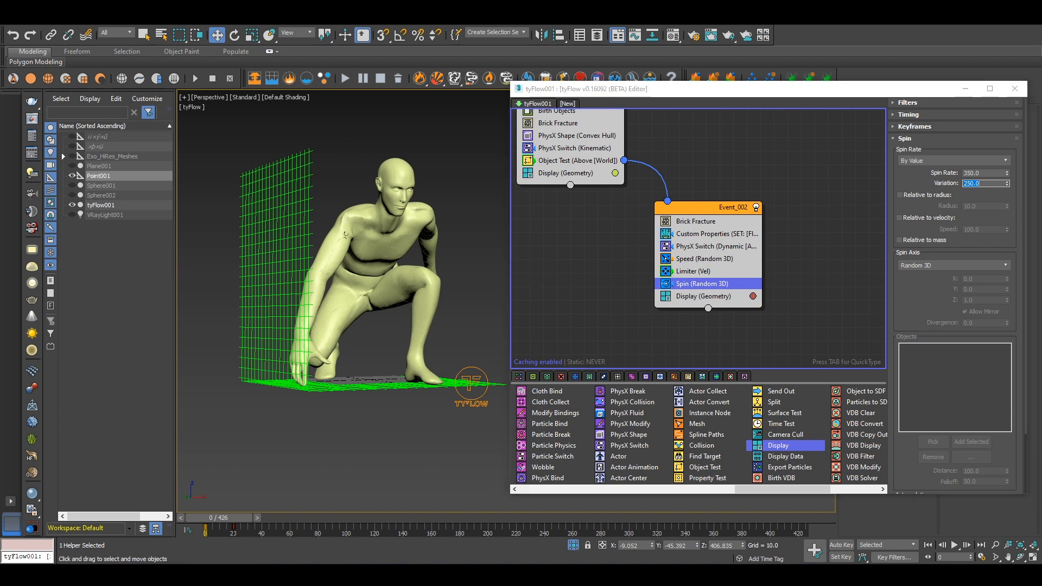
# Step: Scrub the simulation to frame 10 to inspect the spinning head and shoulder fragments, and return to frame 0
pyautogui.scroll(-3, 953, 309)
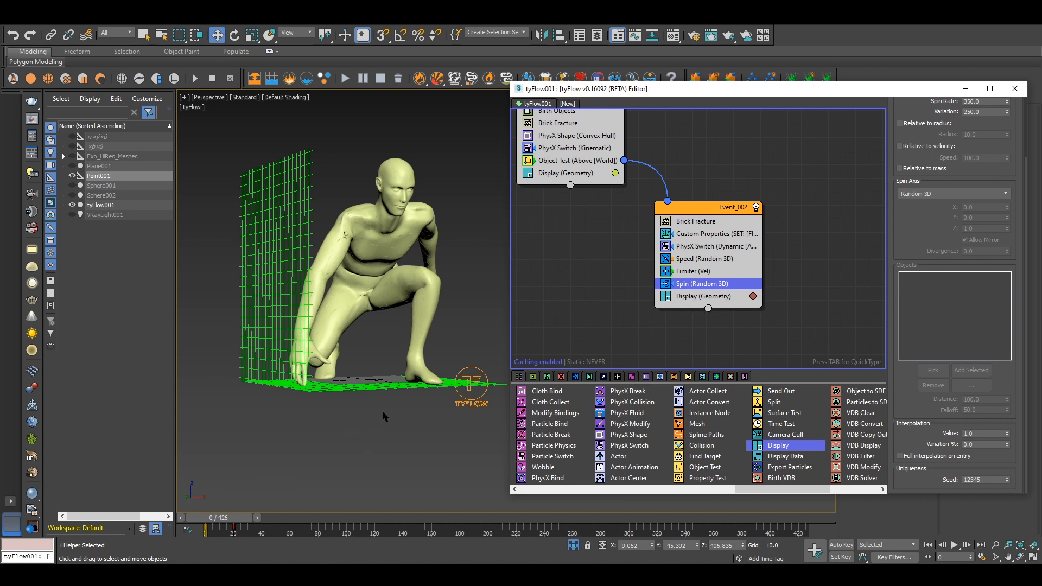
pyautogui.moveTo(242, 520); pyautogui.dragTo(256, 521)
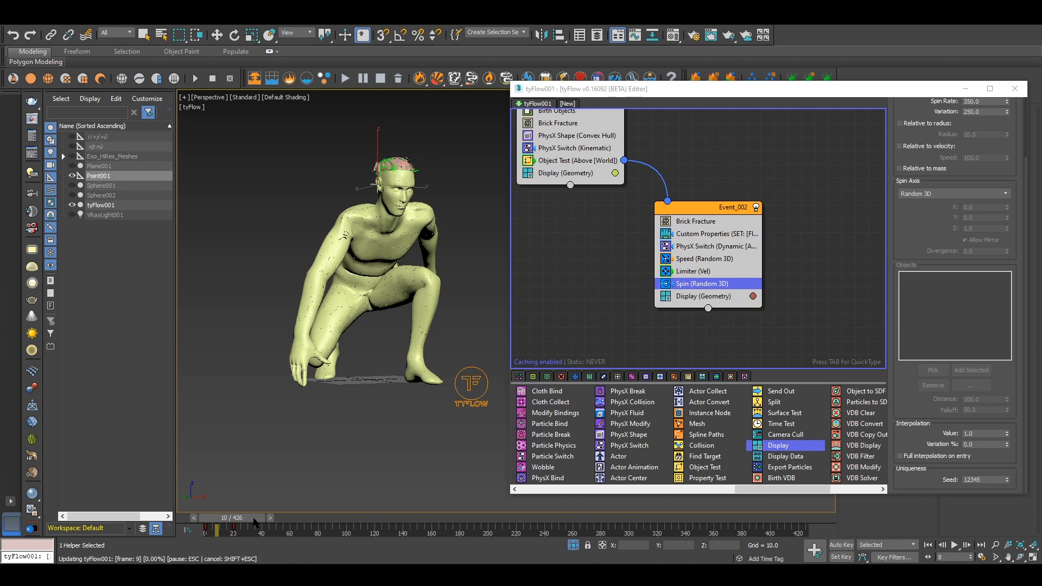
pyautogui.press('w')
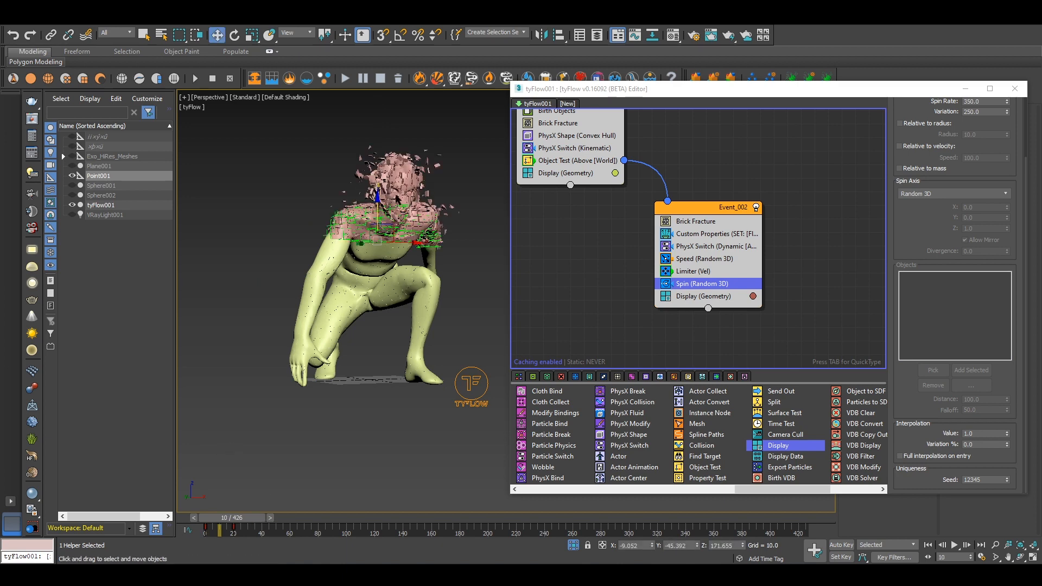
pyautogui.scroll(5, 394, 180)
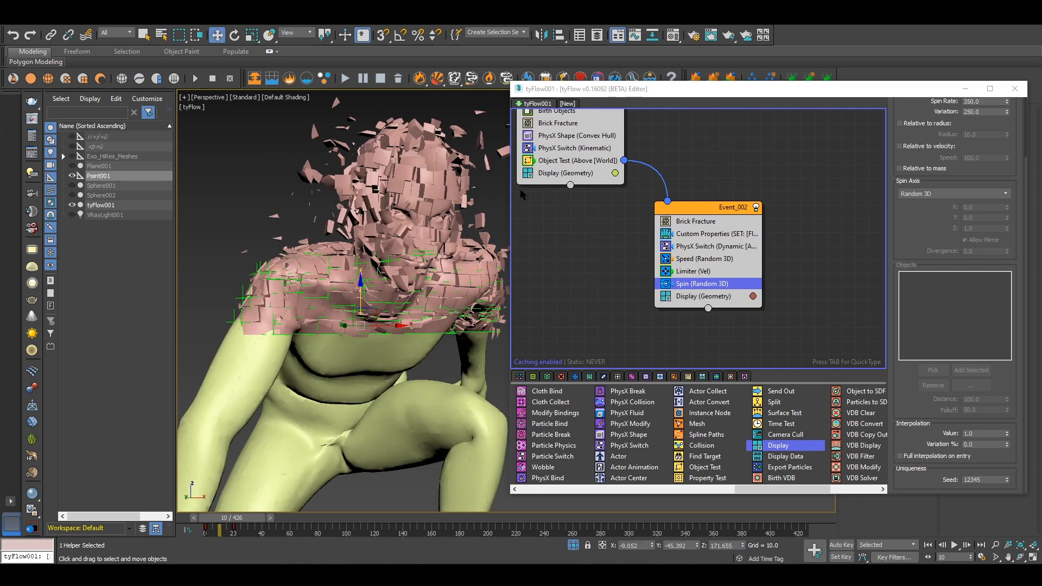
pyautogui.moveTo(241, 521)
pyautogui.mouseDown()
pyautogui.moveTo(255, 520)
pyautogui.moveTo(237, 527)
pyautogui.mouseUp()
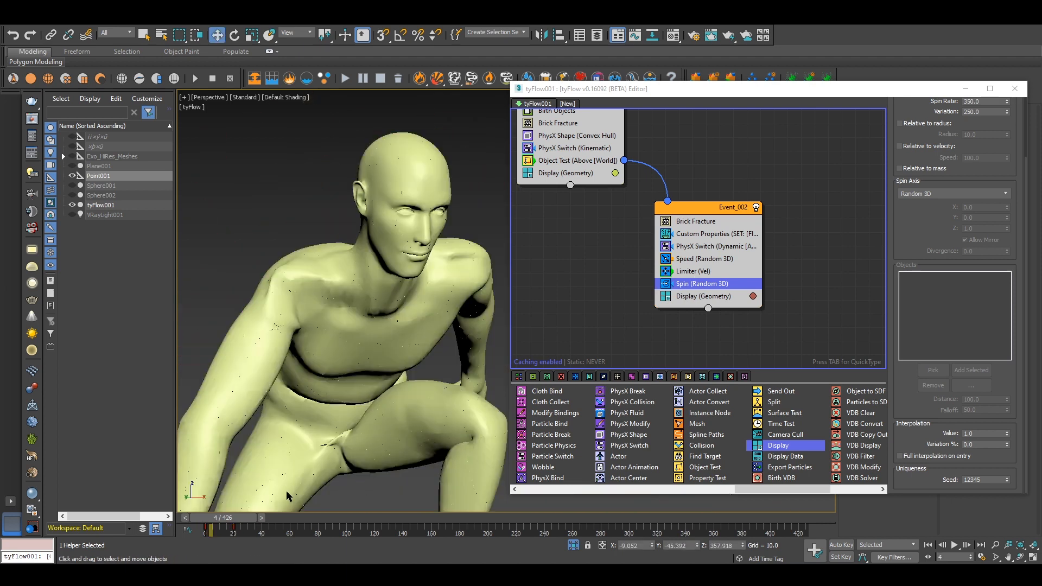
pyautogui.moveTo(243, 520); pyautogui.dragTo(223, 520)
# Step: Add a Force operator between Spin and Display in Event_002
pyautogui.click(696, 296)
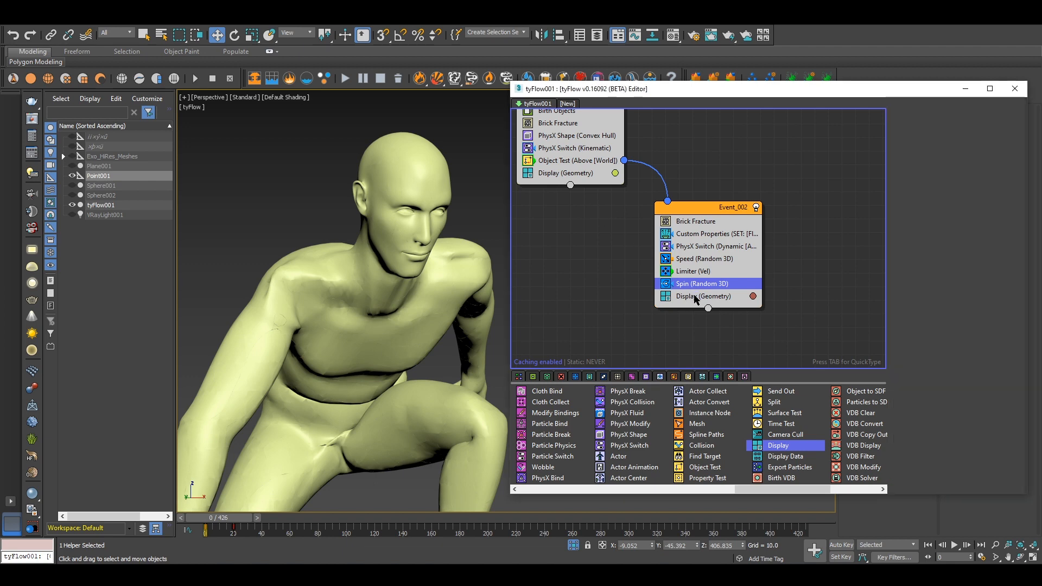
pyautogui.press('Tab')
pyautogui.write('for')
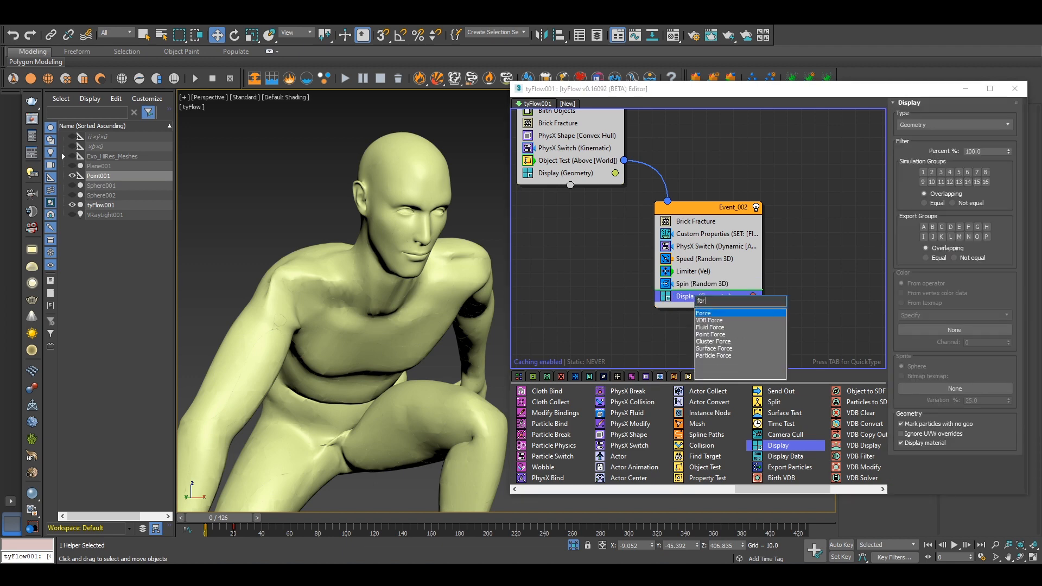
pyautogui.press('Return')
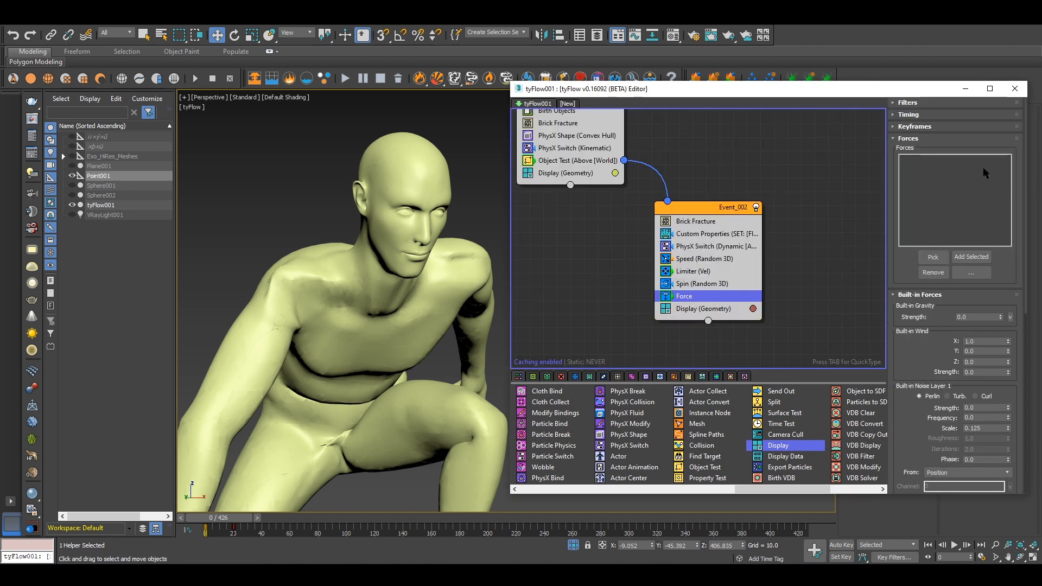
# Step: Set the Force operator's built-in gravity strength to -0.01
pyautogui.moveTo(975, 317); pyautogui.dragTo(934, 314)
pyautogui.write('-0')
pyautogui.write('.01')
pyautogui.press('Return')
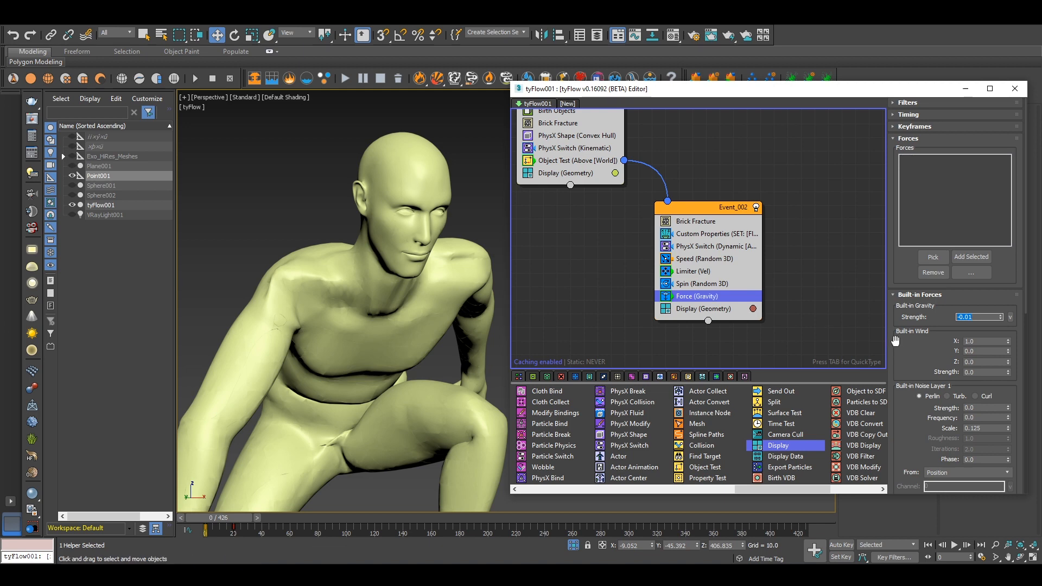
pyautogui.scroll(-2, 904, 352)
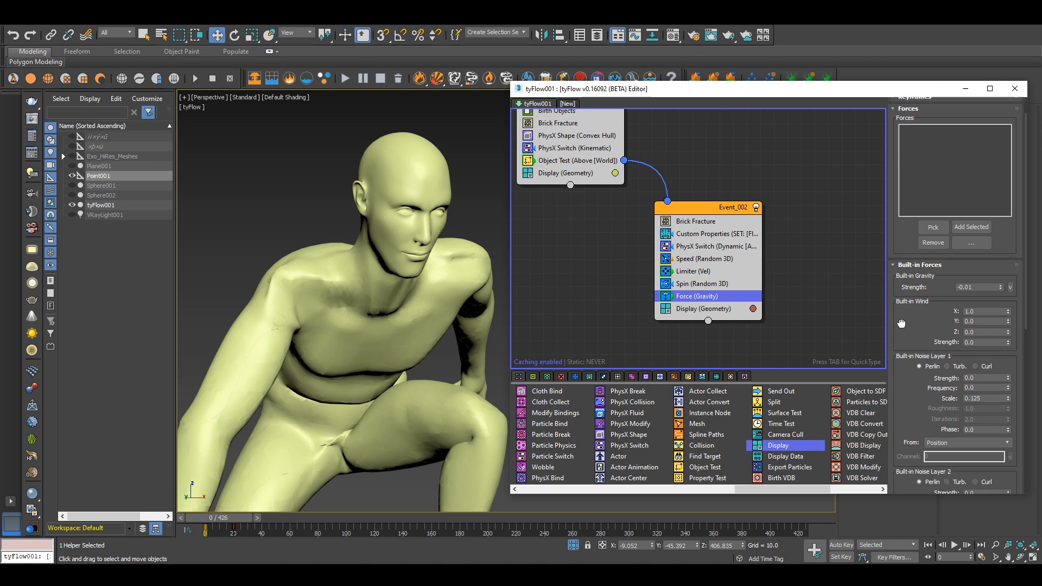
# Step: Add a Time Test operator between Force and Display in Event_002
pyautogui.click(691, 310)
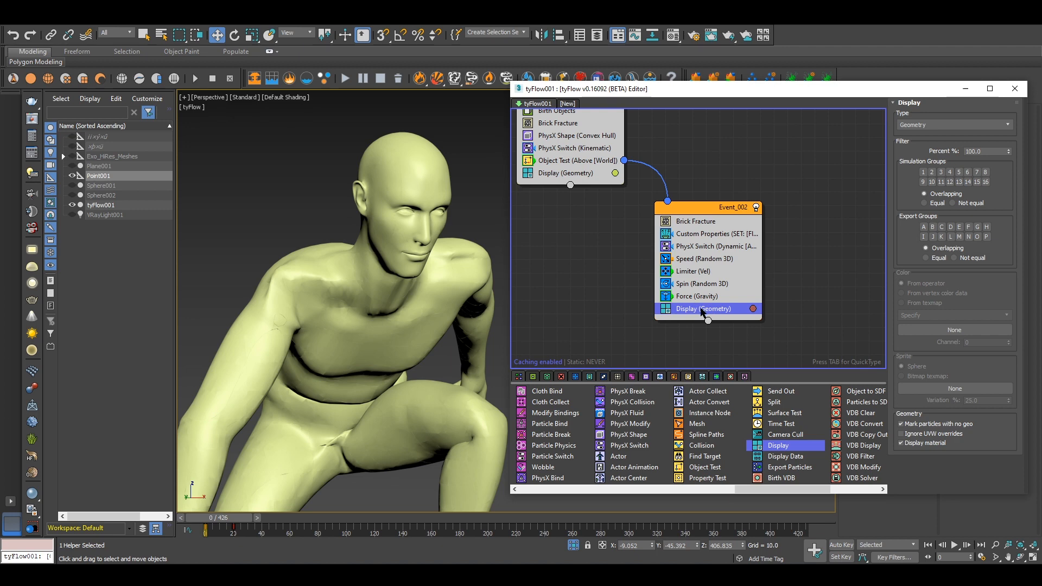
pyautogui.moveTo(730, 317); pyautogui.dragTo(674, 304, button='middle')
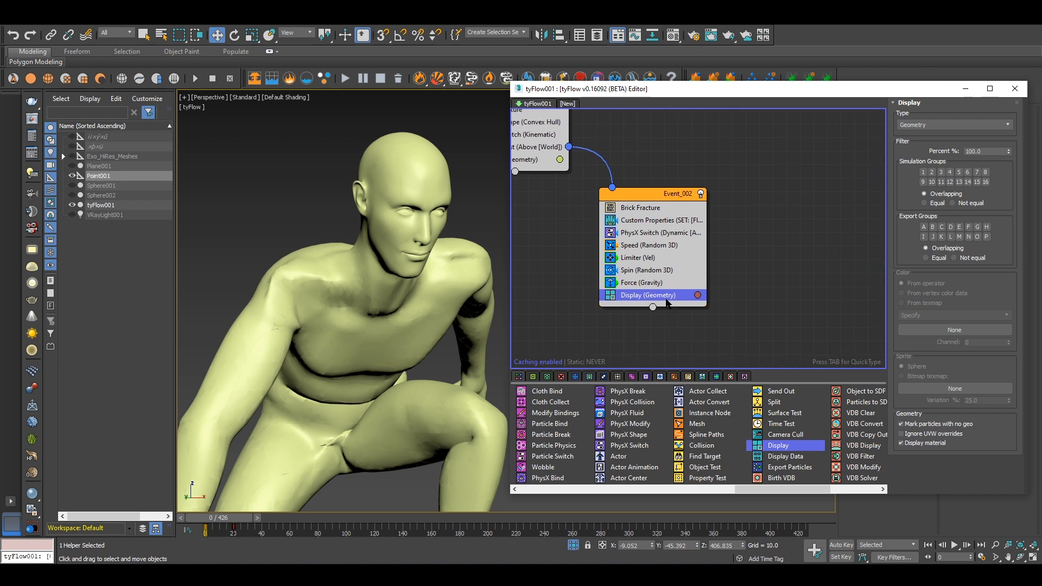
pyautogui.press('Tab')
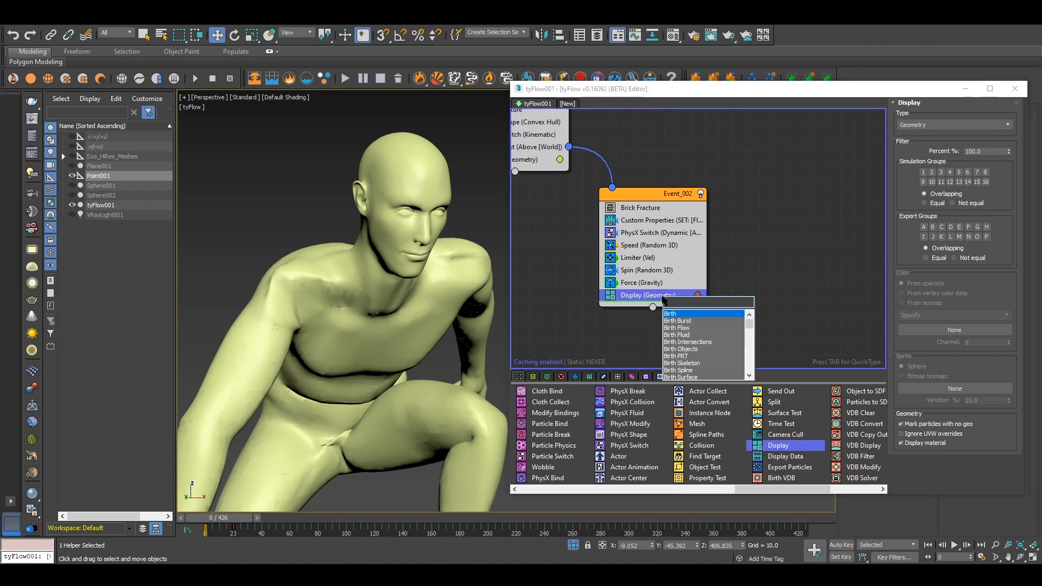
pyautogui.write('time')
pyautogui.press('Return')
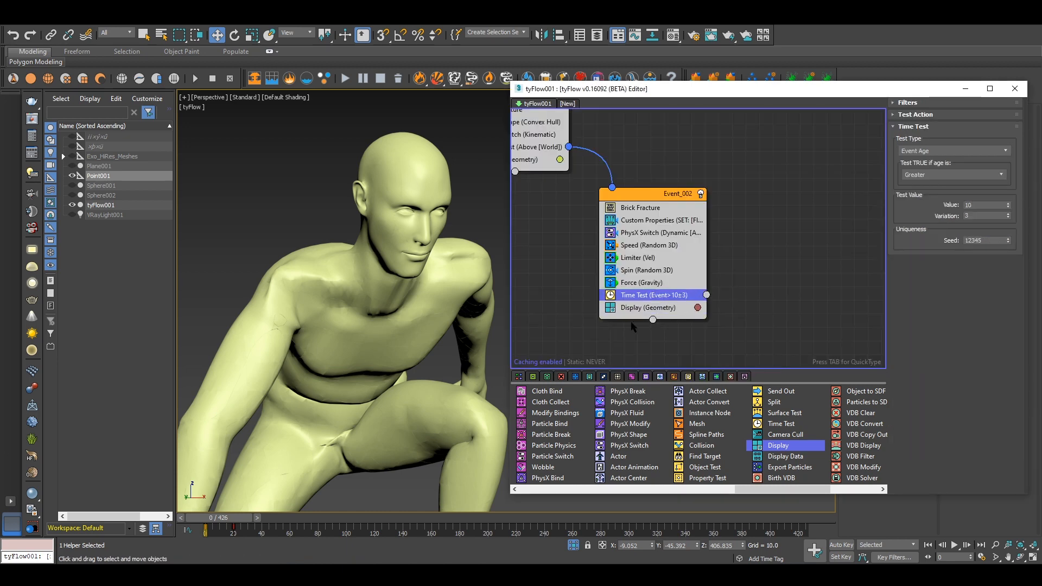
pyautogui.moveTo(631, 323); pyautogui.dragTo(675, 286, button='middle')
pyautogui.scroll(-1, 705, 312)
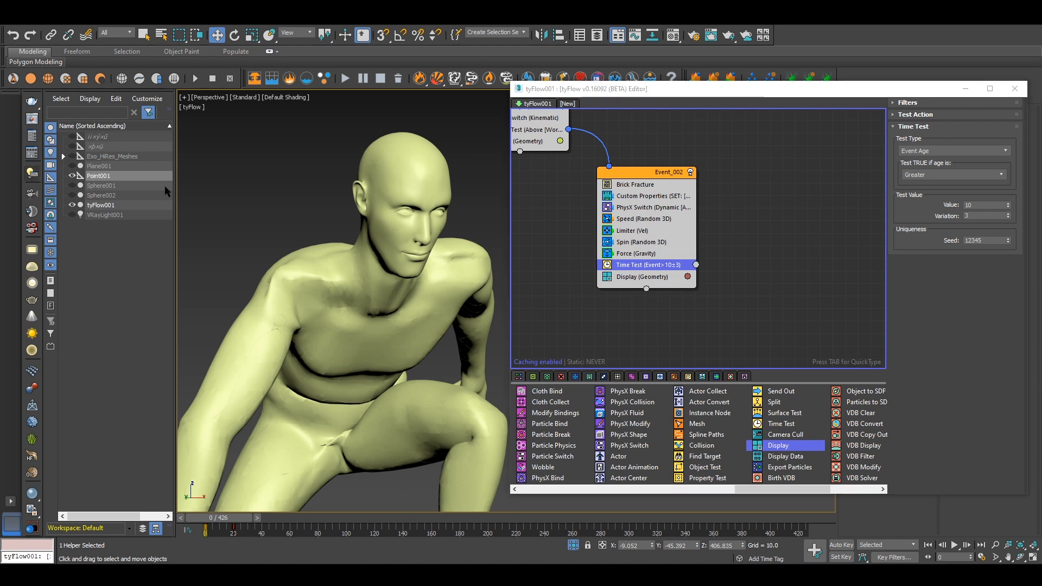
# Step: Set the Time Test type to Frame, with a test value of 50 and a variation of 5
pyautogui.click(953, 152)
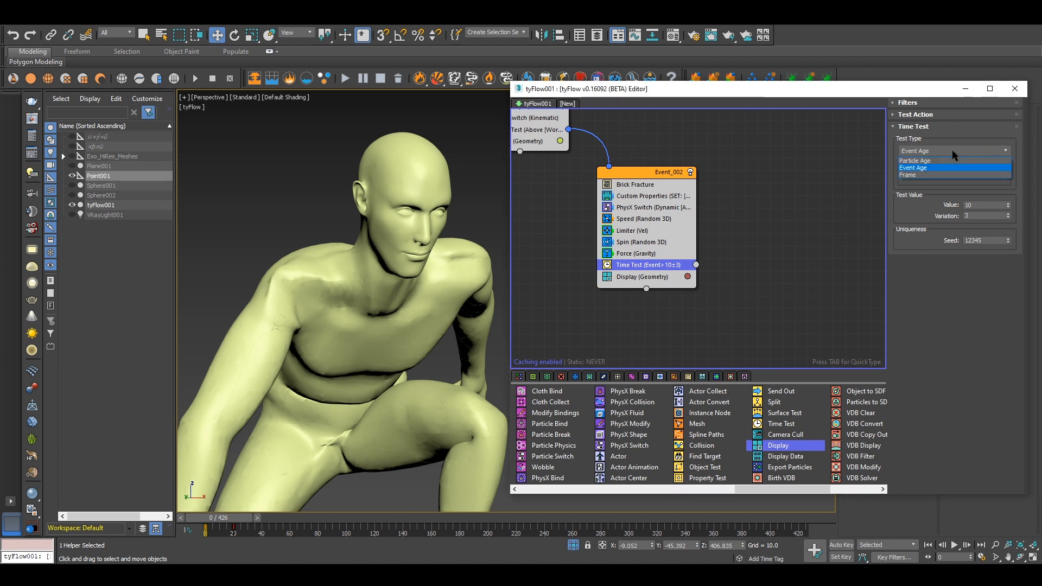
pyautogui.click(922, 175)
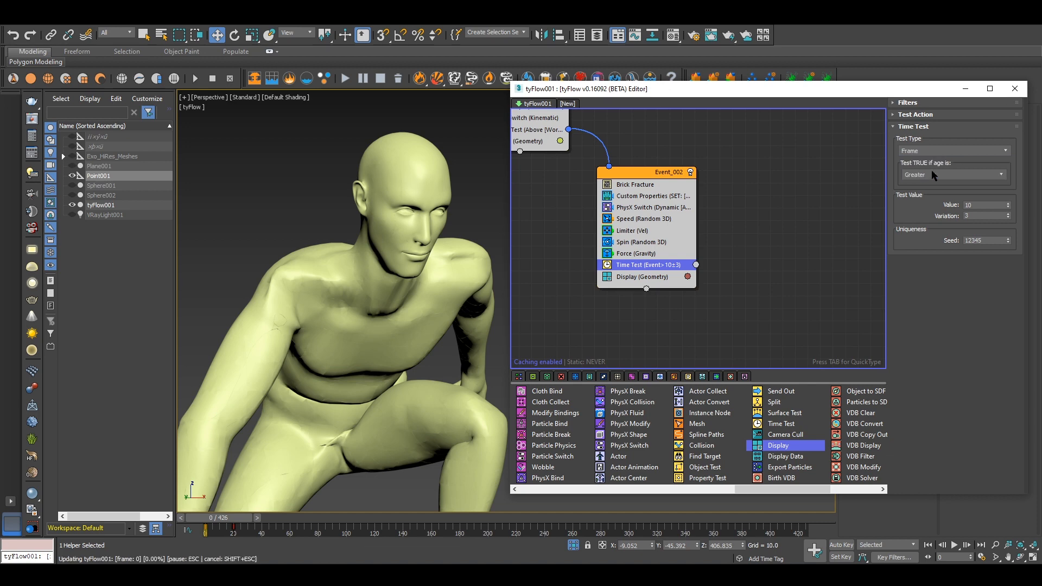
pyautogui.doubleClick(985, 206)
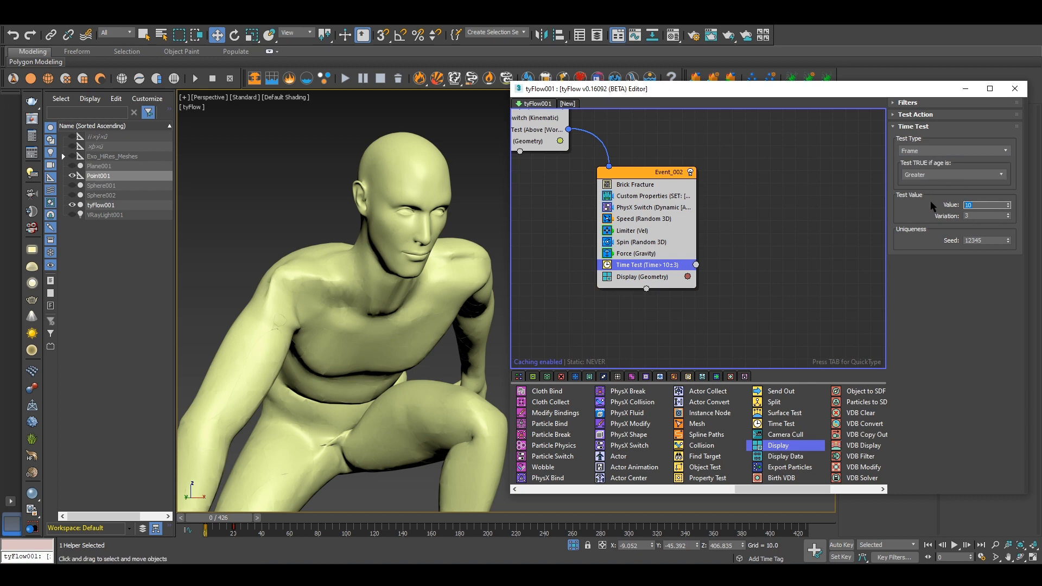
pyautogui.write('50')
pyautogui.press('Return')
pyautogui.press('Tab')
pyautogui.write('5')
pyautogui.press('Return')
# Step: Create a new event with a Display operator beside Event_002 and connect the Time Test output to it
pyautogui.moveTo(665, 298); pyautogui.dragTo(653, 291, button='middle')
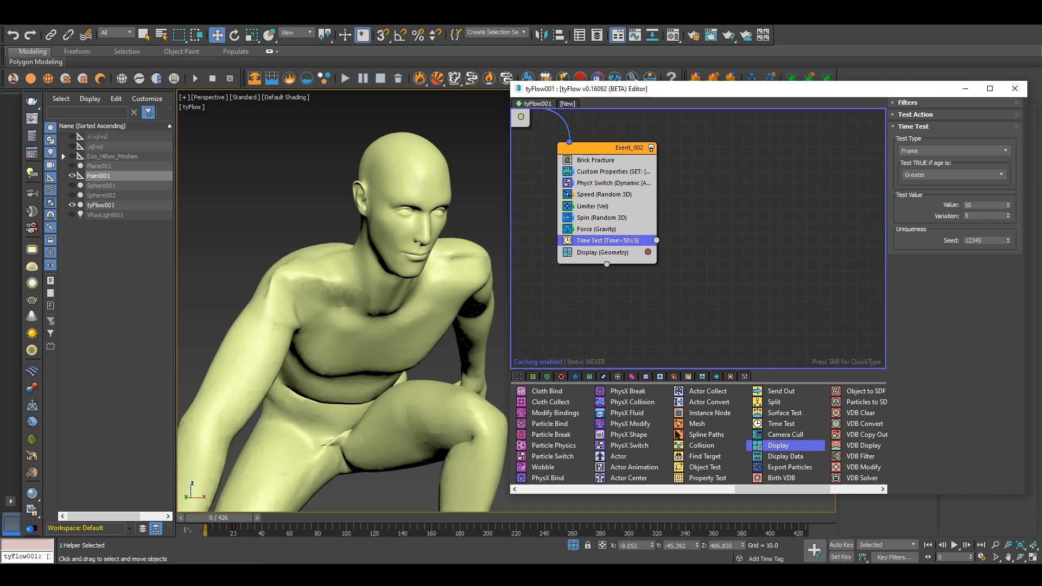
pyautogui.moveTo(779, 445); pyautogui.dragTo(702, 279)
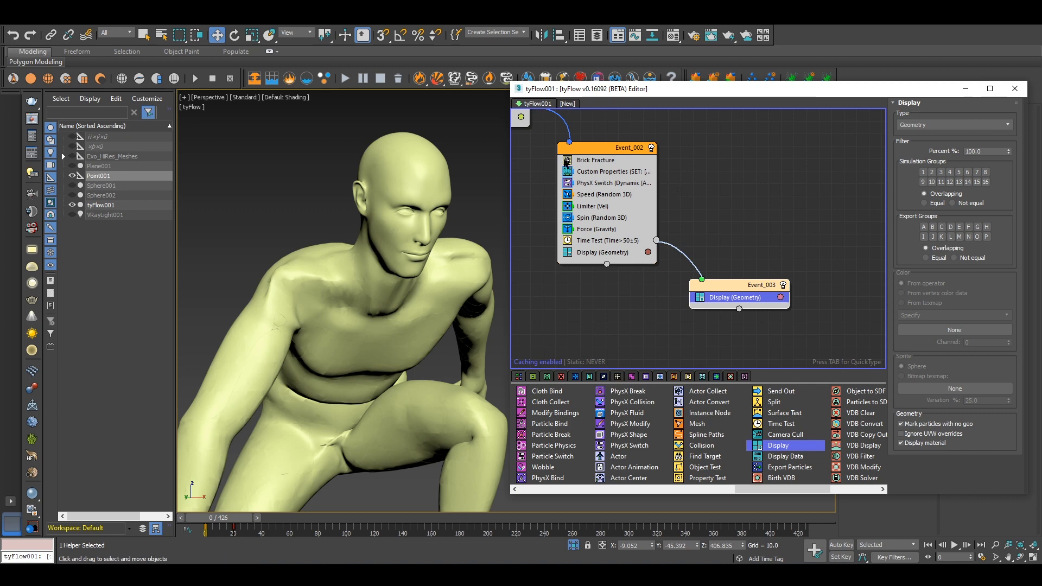
pyautogui.moveTo(532, 132); pyautogui.dragTo(638, 244, button='middle')
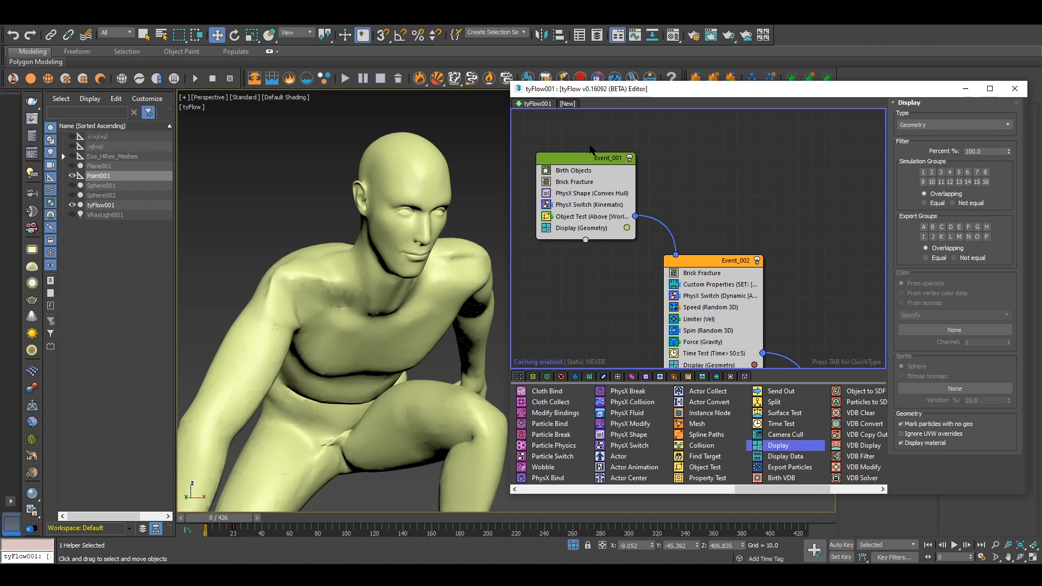
pyautogui.moveTo(574, 285); pyautogui.dragTo(528, 203, button='middle')
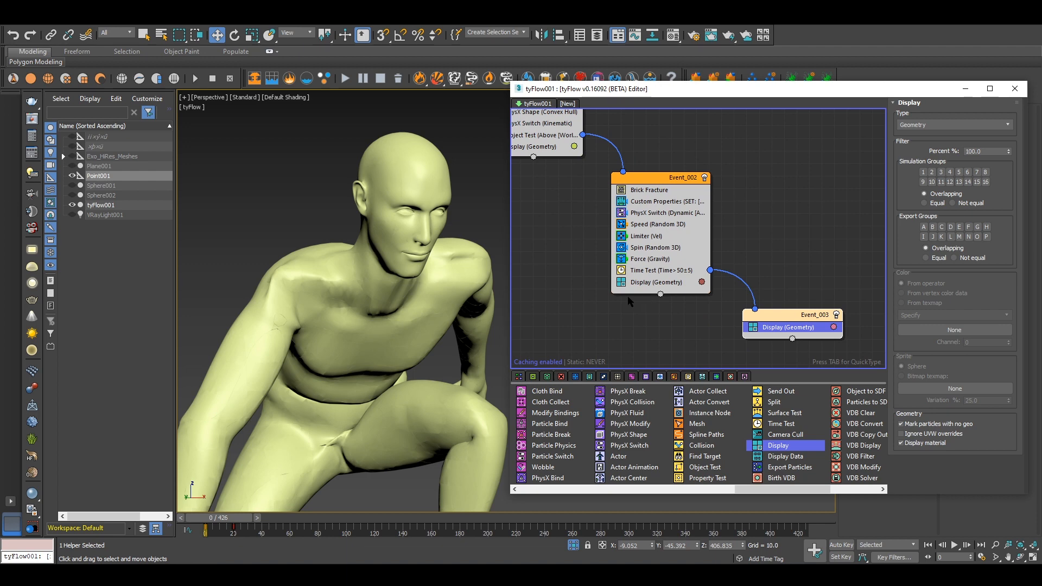
pyautogui.moveTo(621, 315); pyautogui.dragTo(642, 282, button='middle')
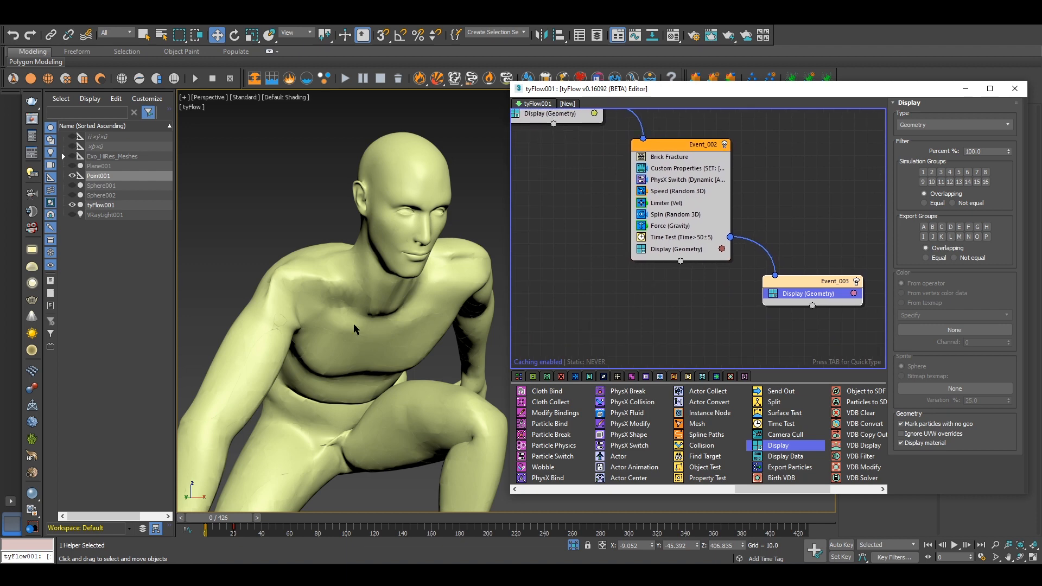
# Step: Examine the whole character from the front, the channels stored by Event_002's Custom Properties, and the Time Test operator
pyautogui.scroll(-4, 357, 327)
pyautogui.moveTo(364, 348); pyautogui.dragTo(404, 310, button='middle')
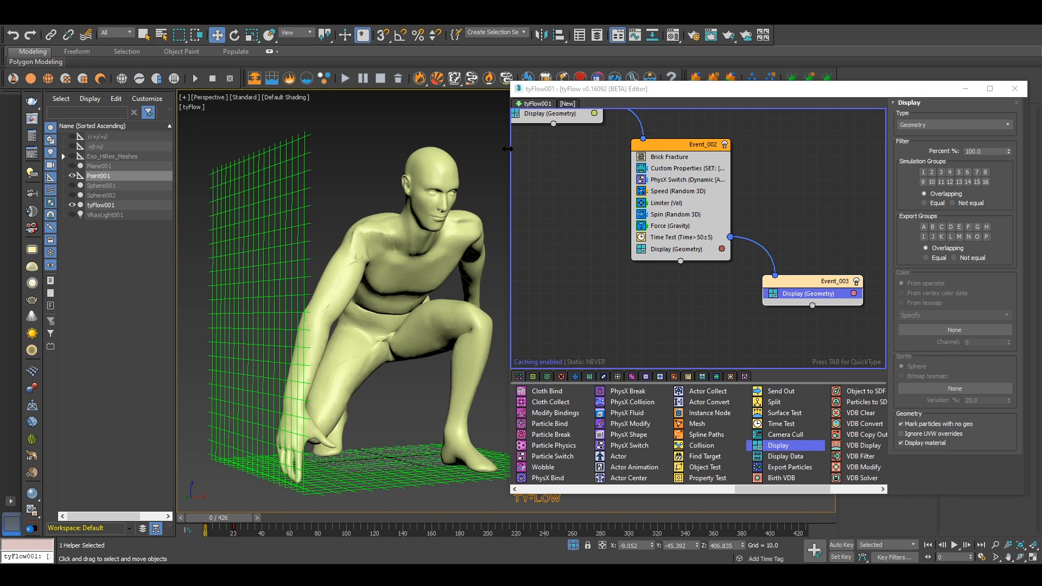
pyautogui.moveTo(653, 213); pyautogui.dragTo(693, 225, button='middle')
pyautogui.click(676, 181)
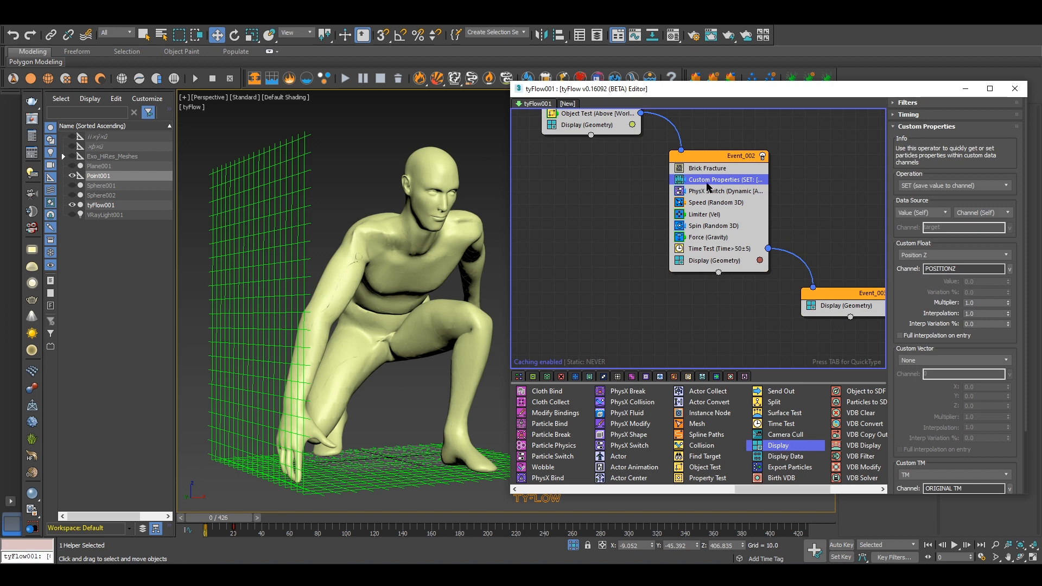
pyautogui.moveTo(709, 287); pyautogui.dragTo(697, 314, button='middle')
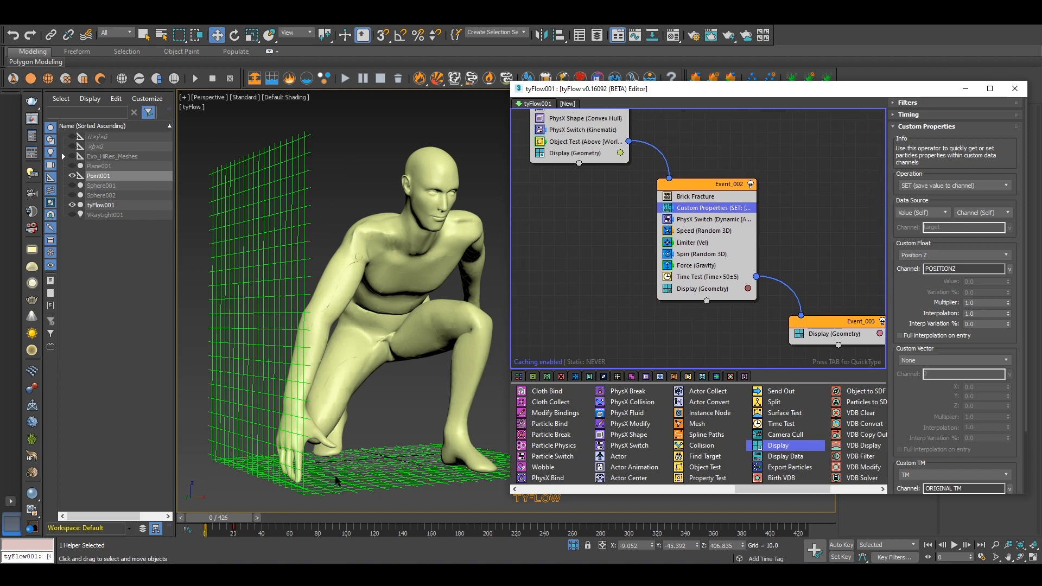
pyautogui.keyDown('alt'); pyautogui.moveTo(394, 413); pyautogui.dragTo(472, 362, button='middle'); pyautogui.keyUp('alt')
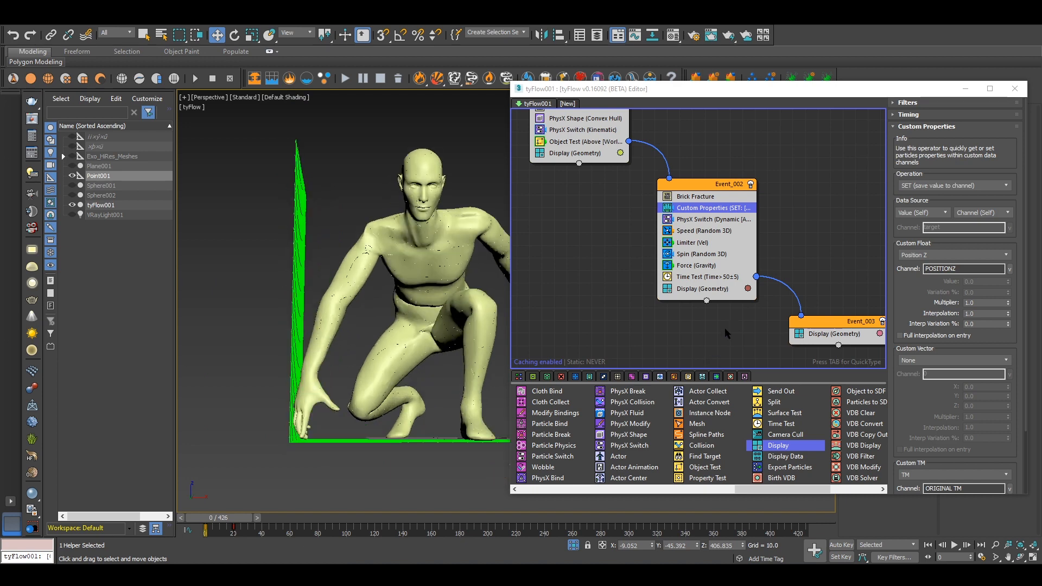
pyautogui.moveTo(726, 334); pyautogui.dragTo(646, 287, button='middle')
pyautogui.click(666, 231)
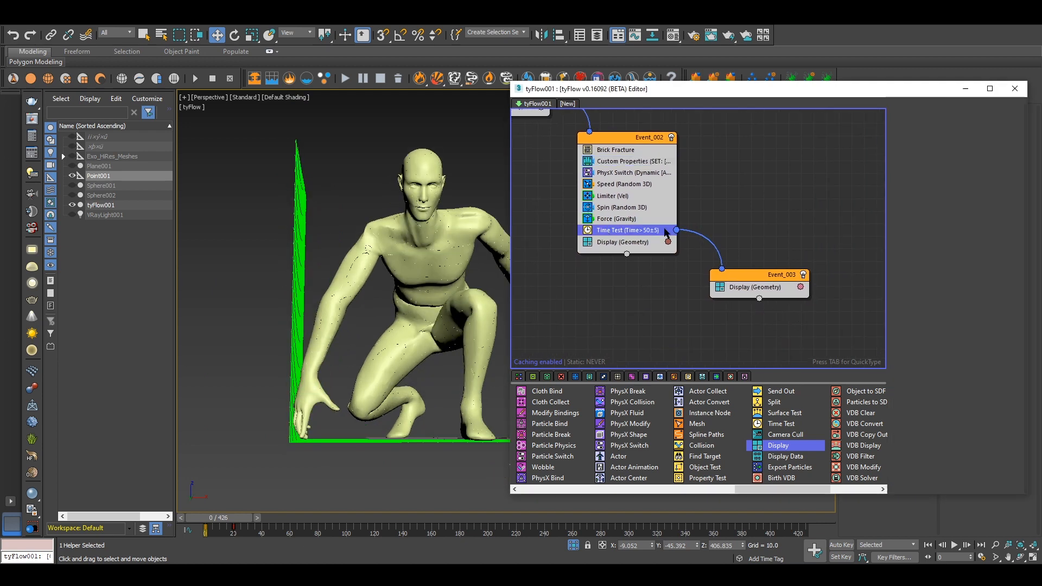
# Step: Move Event_003 closer to the Time Test output of Event_002
pyautogui.moveTo(754, 276); pyautogui.dragTo(742, 259)
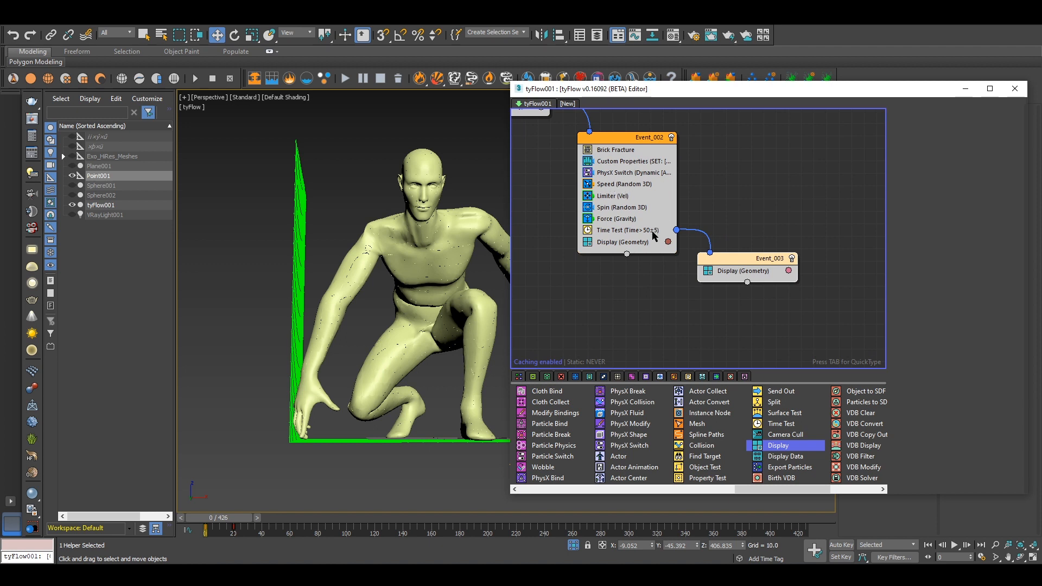
pyautogui.moveTo(746, 262); pyautogui.dragTo(744, 265)
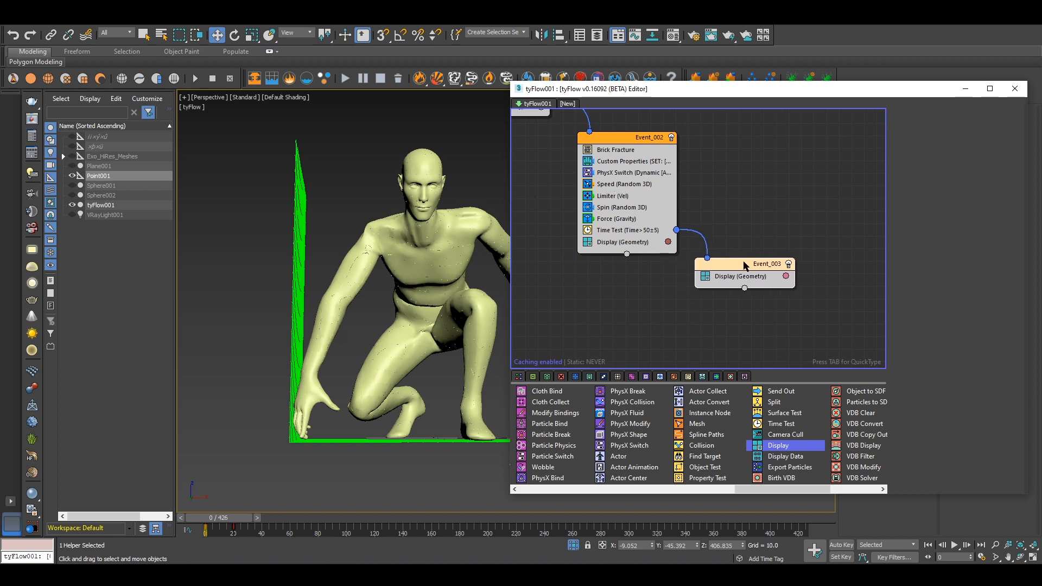
pyautogui.click(117, 282)
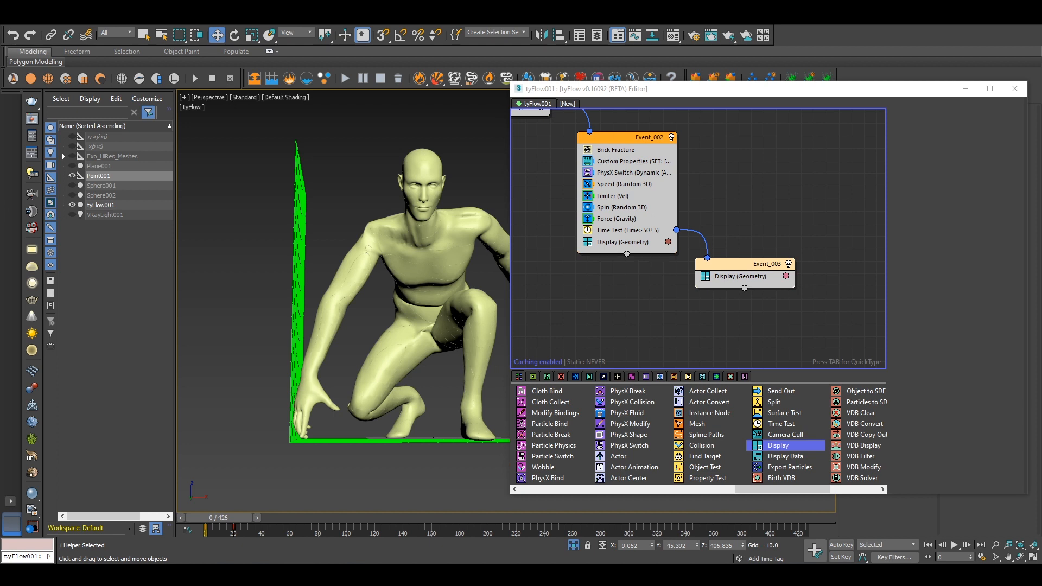
pyautogui.click(629, 230)
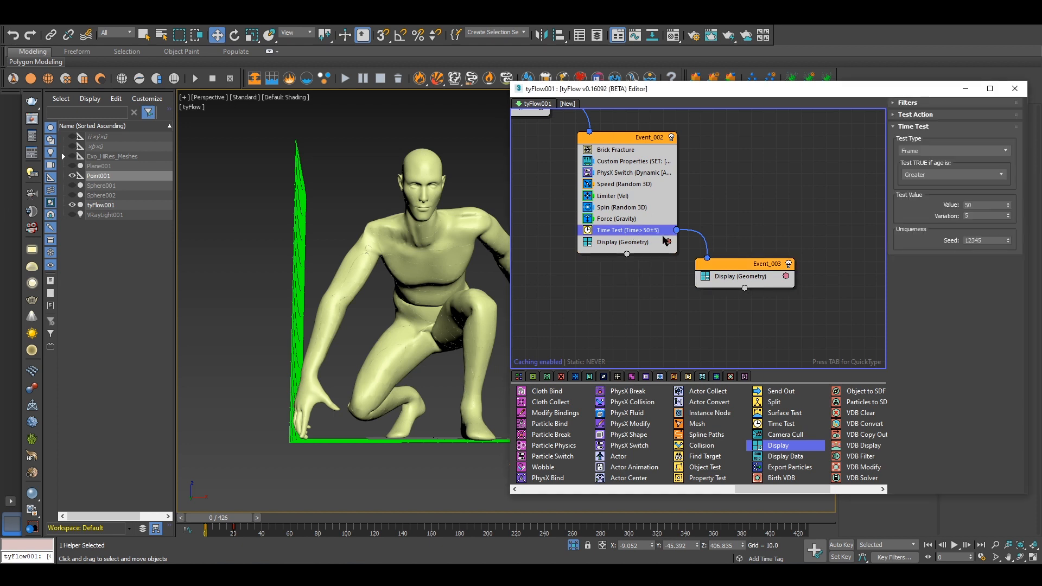
pyautogui.moveTo(727, 268); pyautogui.dragTo(718, 266)
# Step: Add a Property Test operator to Event_003 and place it above the Display operator
pyautogui.click(725, 278)
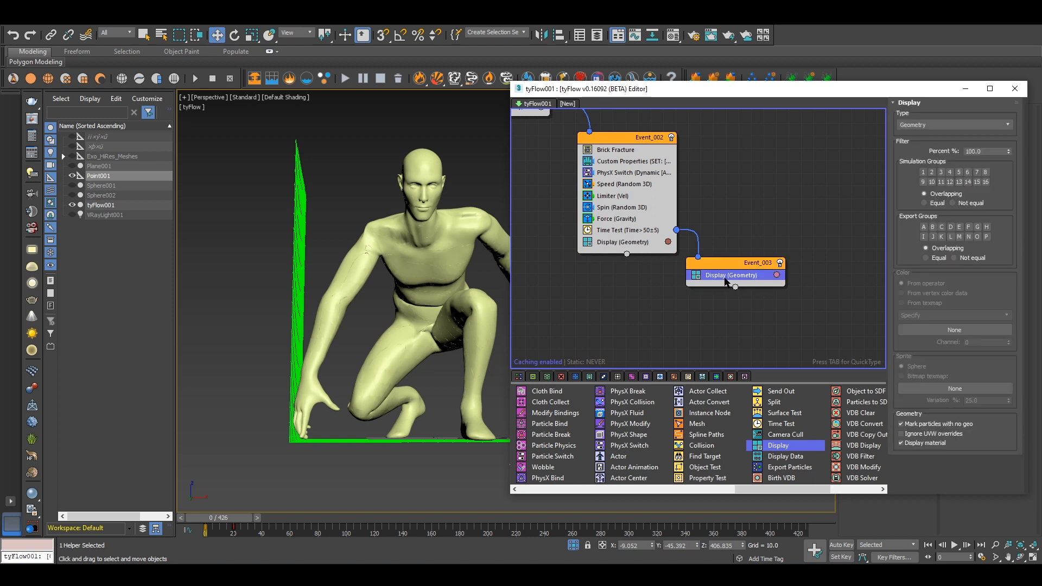
pyautogui.press('Tab')
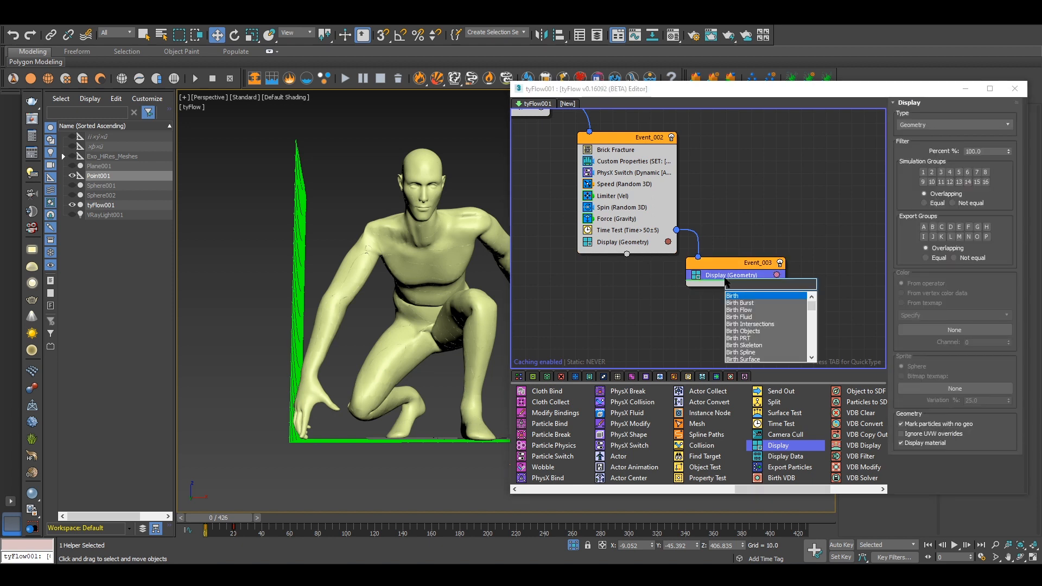
pyautogui.write('proper')
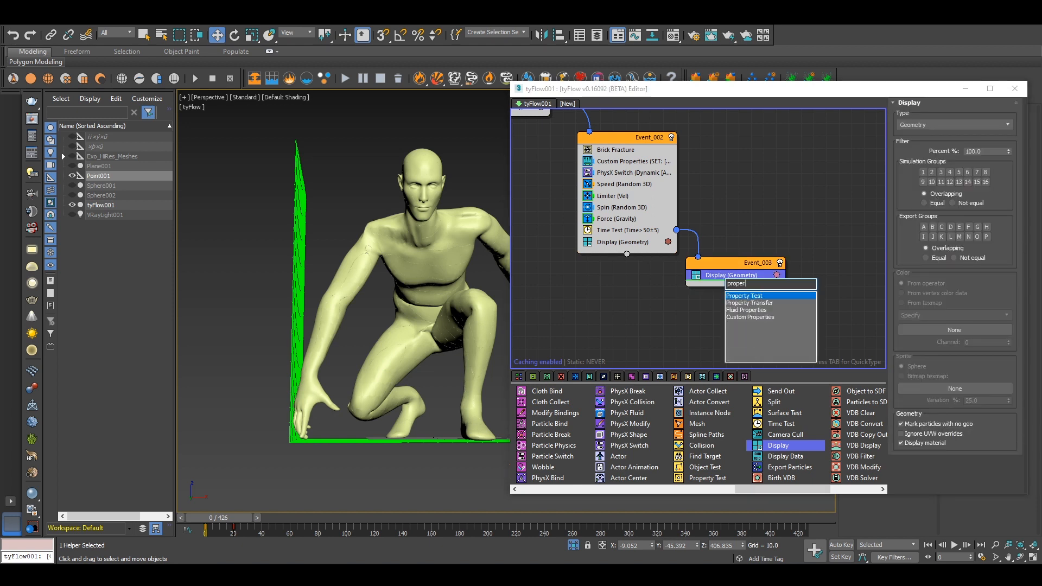
pyautogui.write('ty')
pyautogui.press('Return')
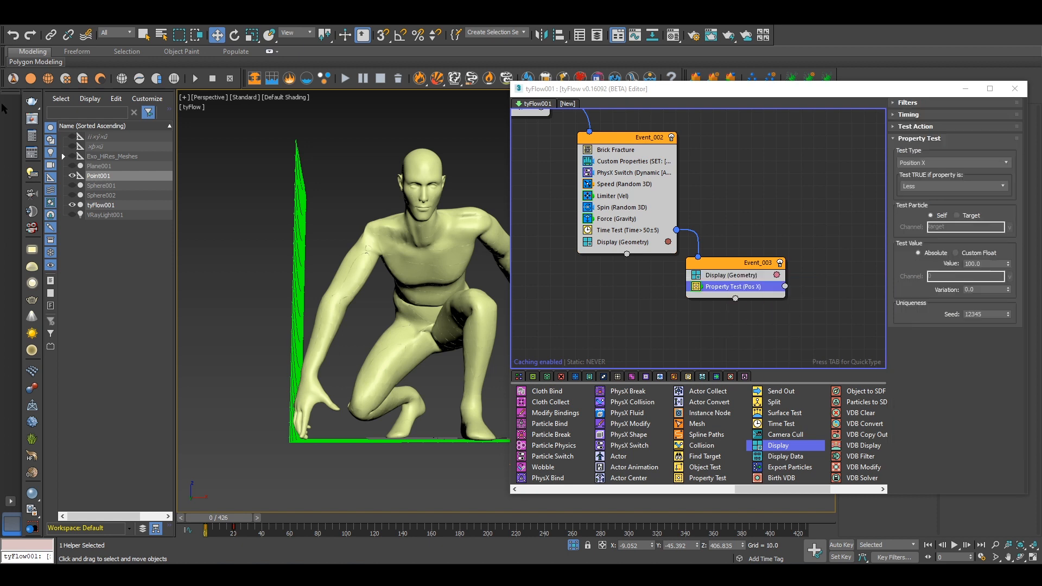
pyautogui.moveTo(742, 288); pyautogui.dragTo(739, 276)
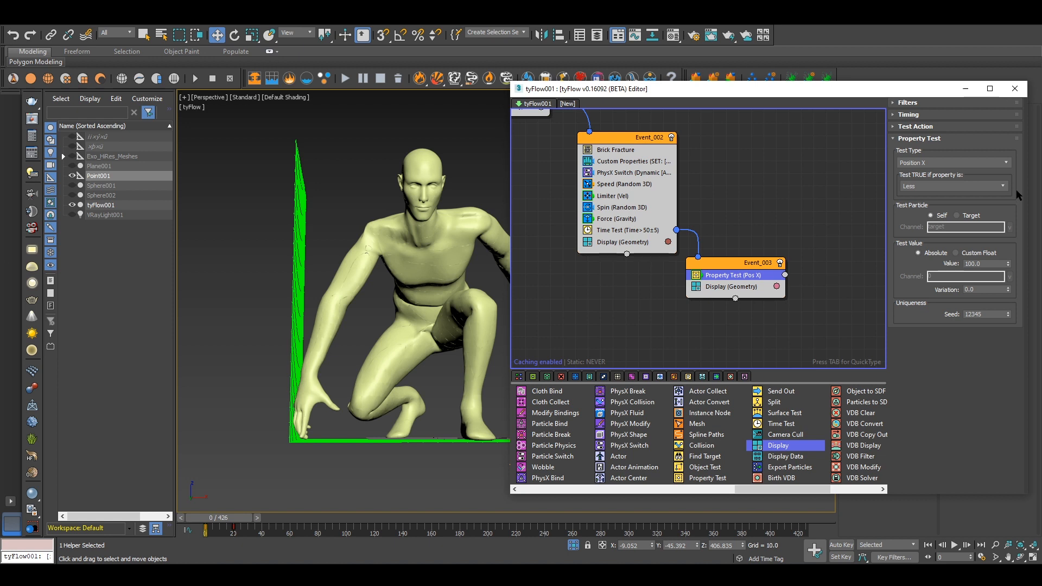
# Step: Set the Property Test type to Event Age, testing true when the property is Greater
pyautogui.click(968, 162)
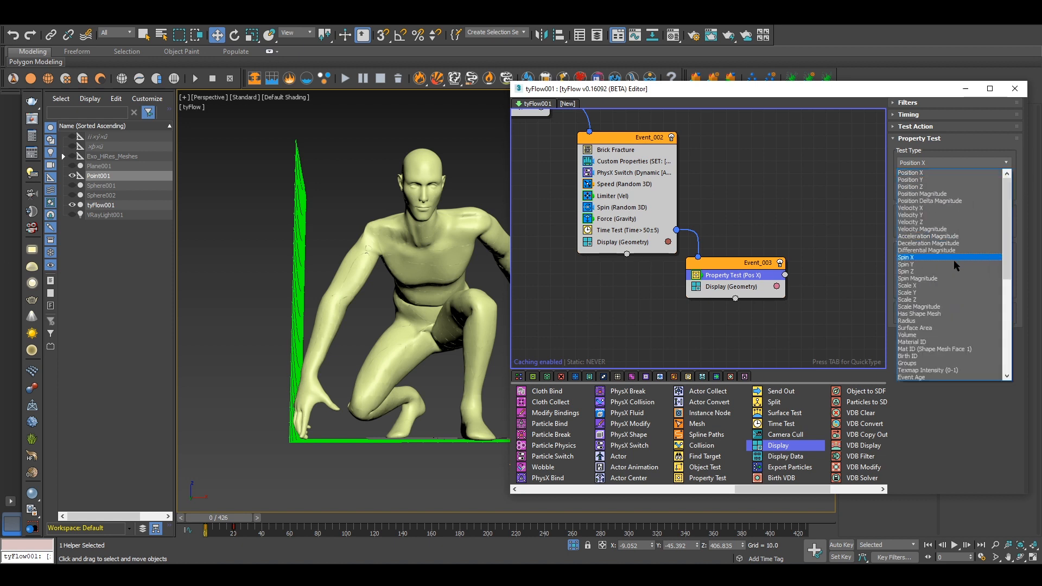
pyautogui.scroll(-7, 943, 334)
pyautogui.scroll(-2, 942, 339)
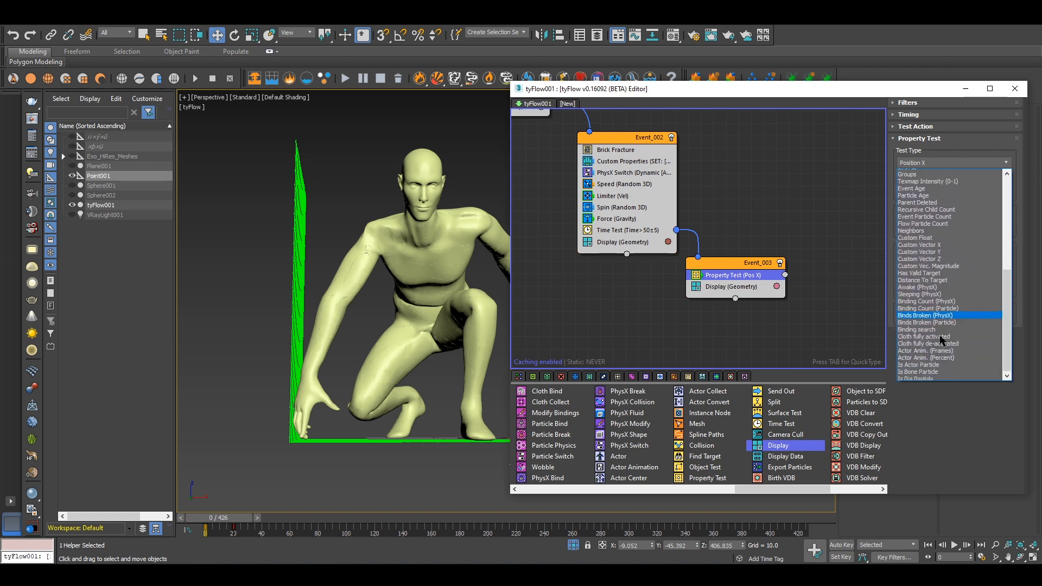
pyautogui.scroll(3, 913, 360)
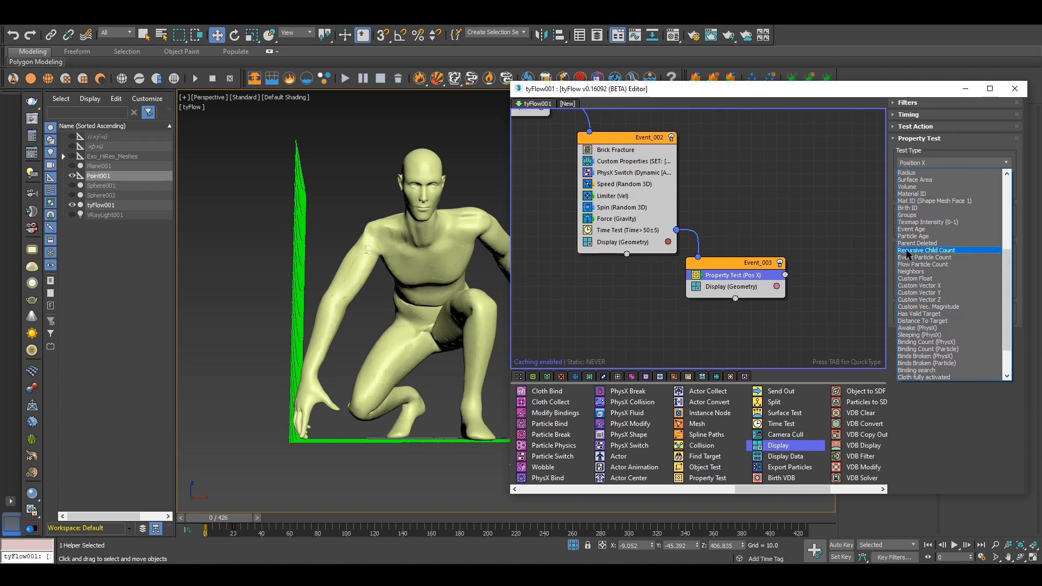
pyautogui.click(917, 242)
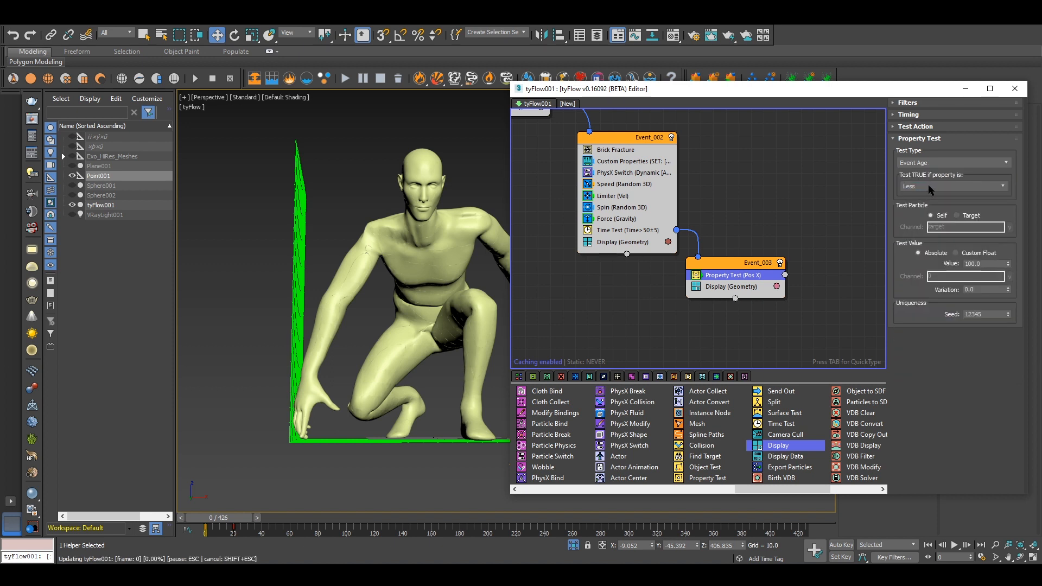
pyautogui.click(960, 187)
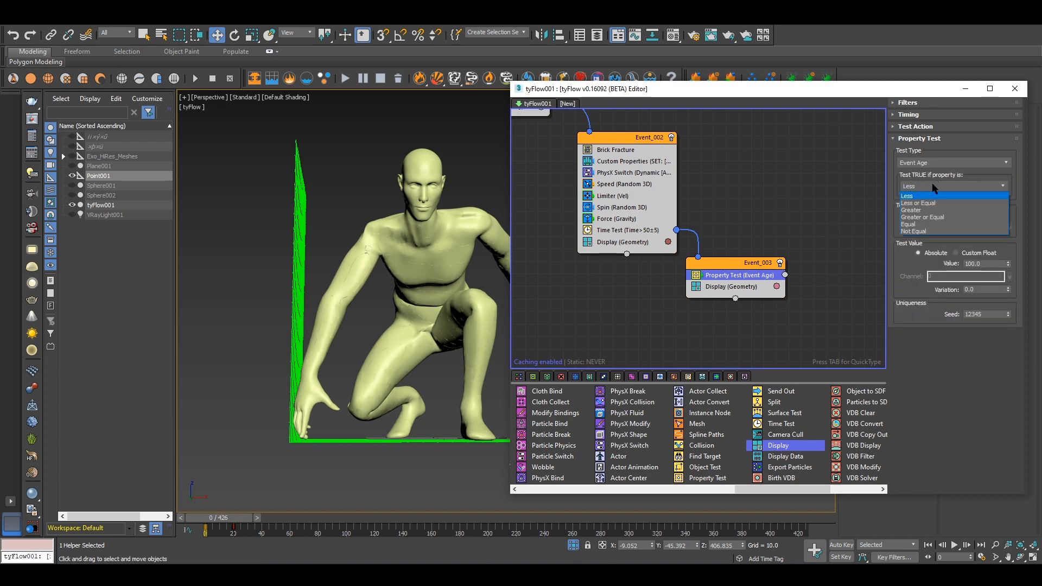
pyautogui.click(928, 211)
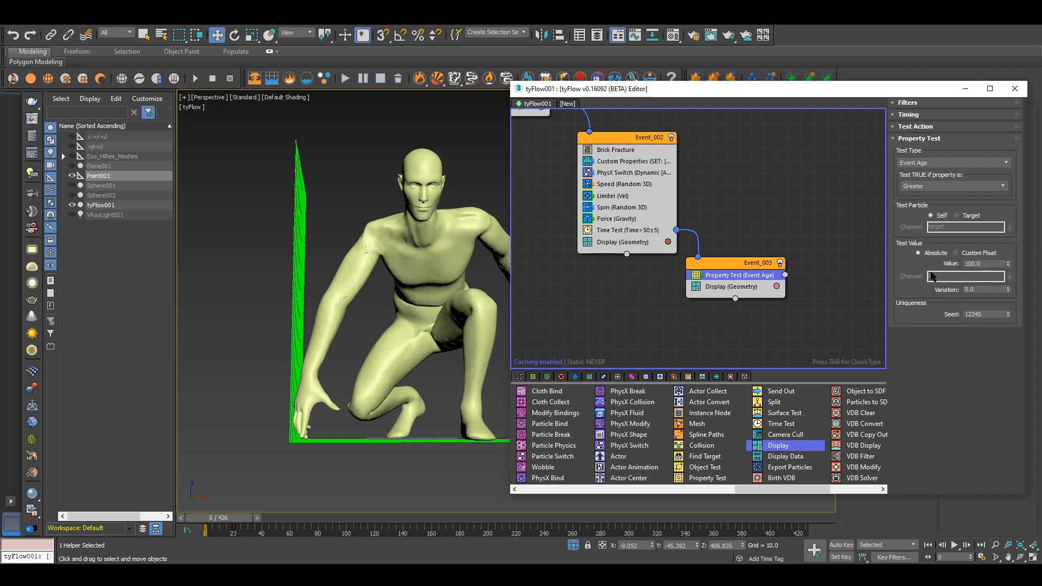
# Step: Make the Property Test compare against a Custom Float value from the POSITIONZ channel
pyautogui.click(962, 253)
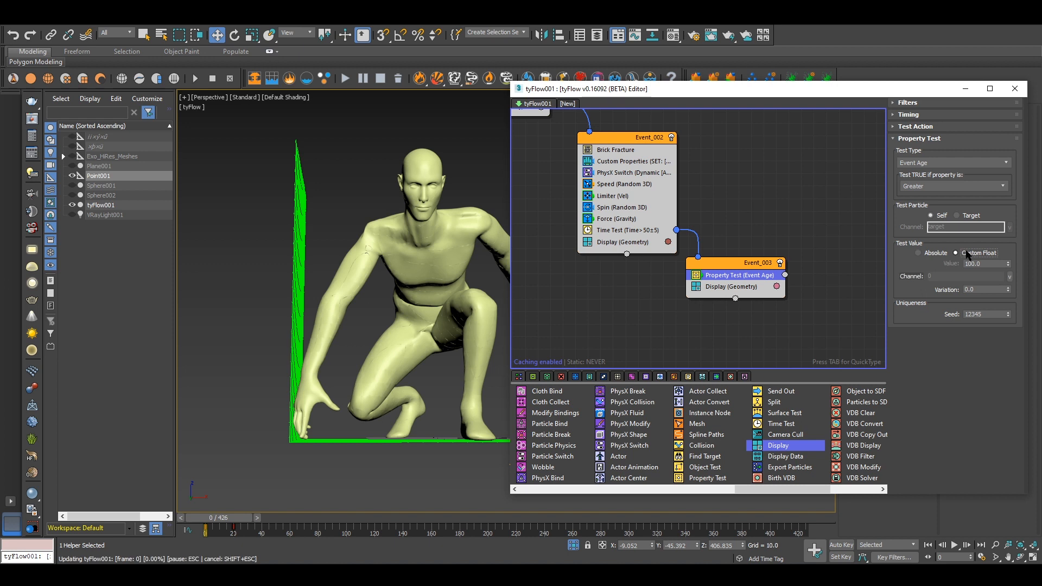
pyautogui.click(1002, 276)
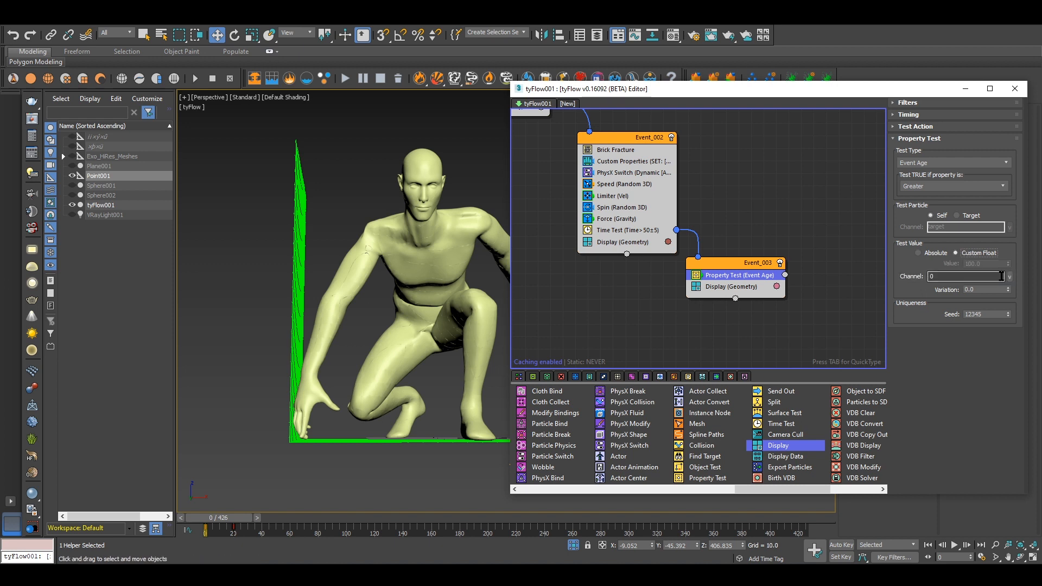
pyautogui.click(1009, 276)
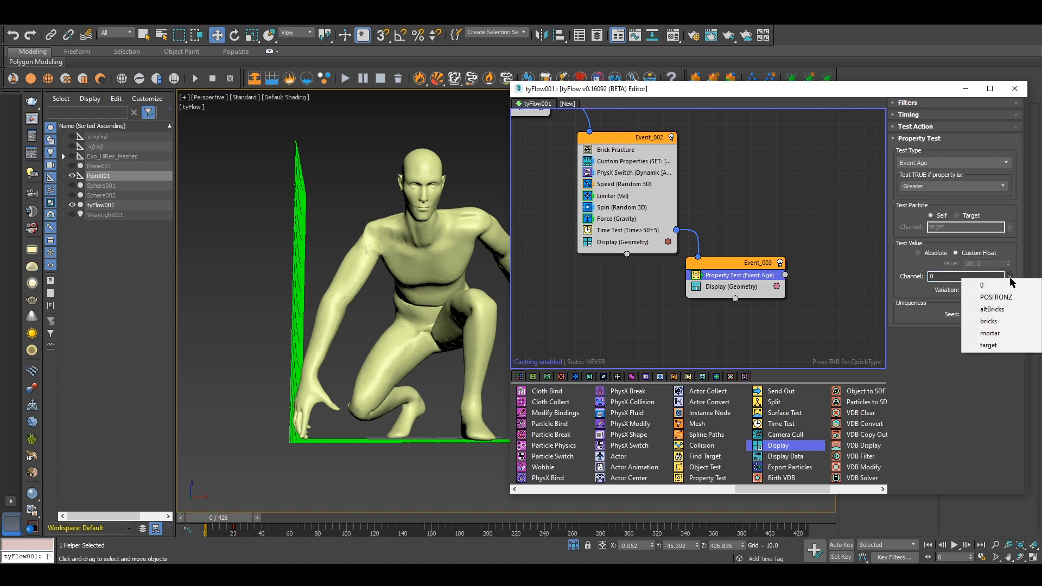
pyautogui.click(991, 299)
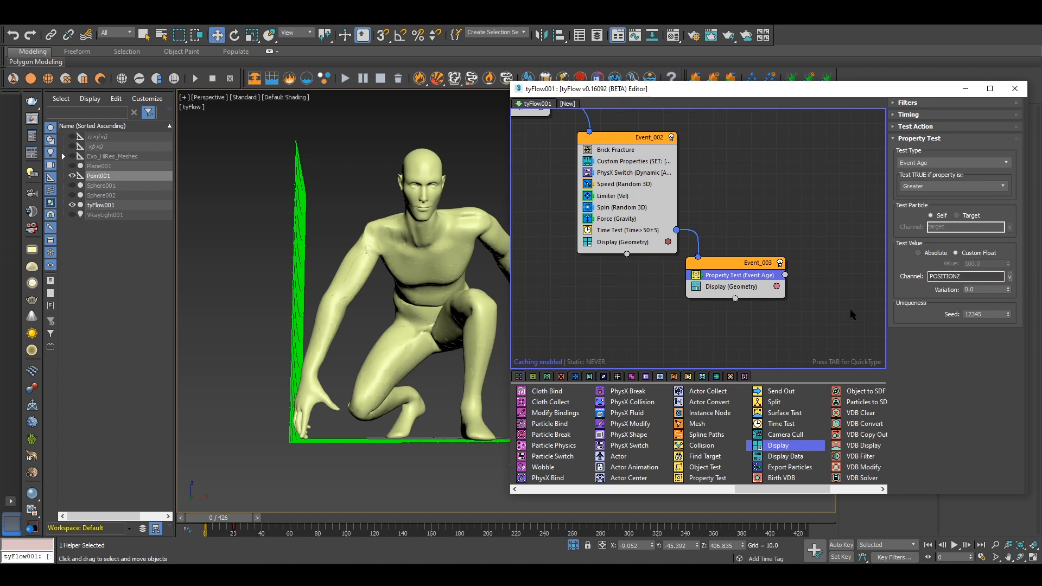
# Step: Create a new event with a Display operator beside Event_003, connect the Property Test output to it, and move it closer
pyautogui.moveTo(786, 322); pyautogui.dragTo(703, 282, button='middle')
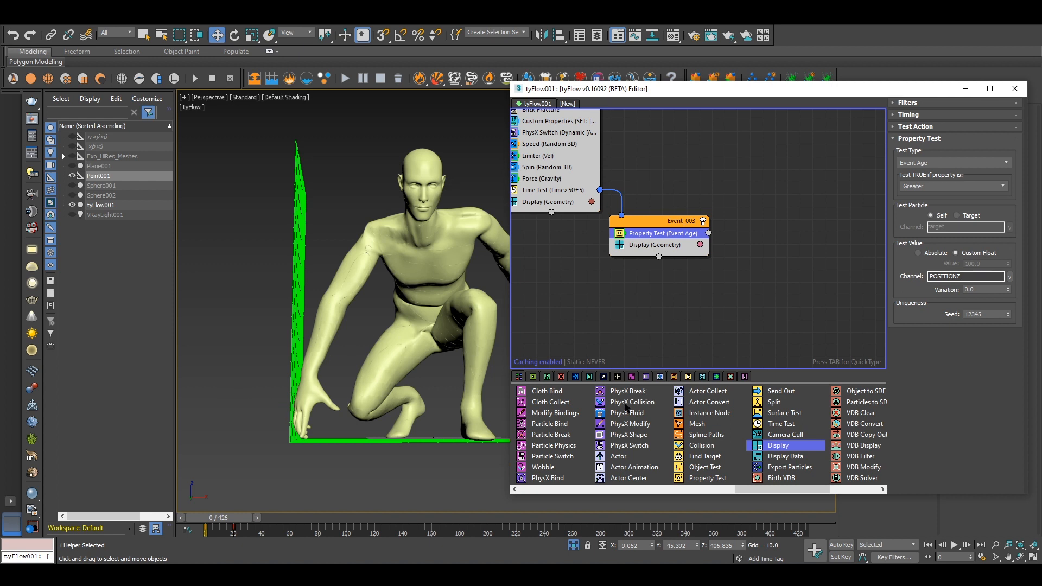
pyautogui.click(658, 244)
pyautogui.moveTo(695, 303); pyautogui.dragTo(646, 307, button='middle')
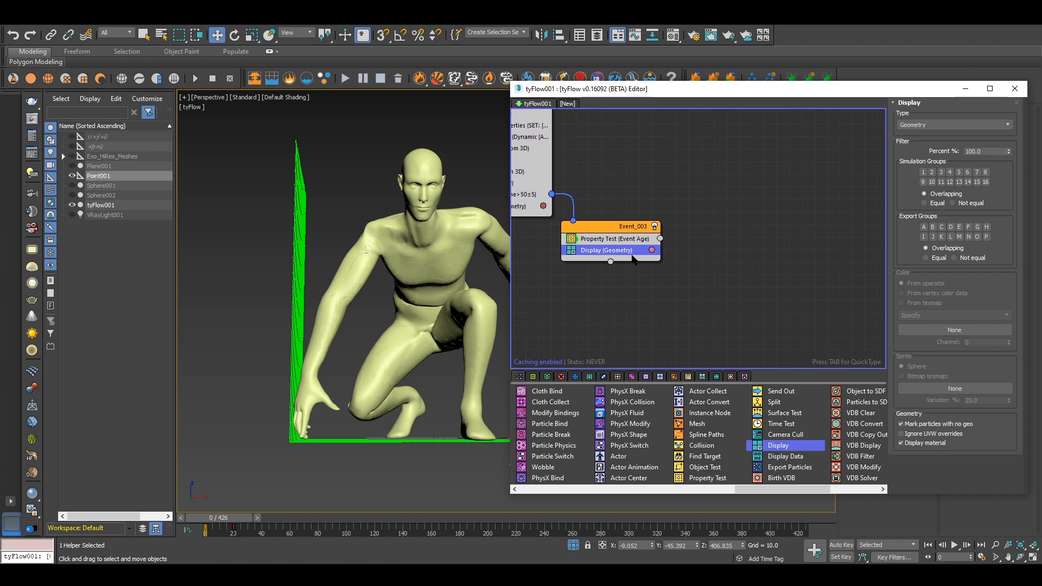
pyautogui.click(629, 239)
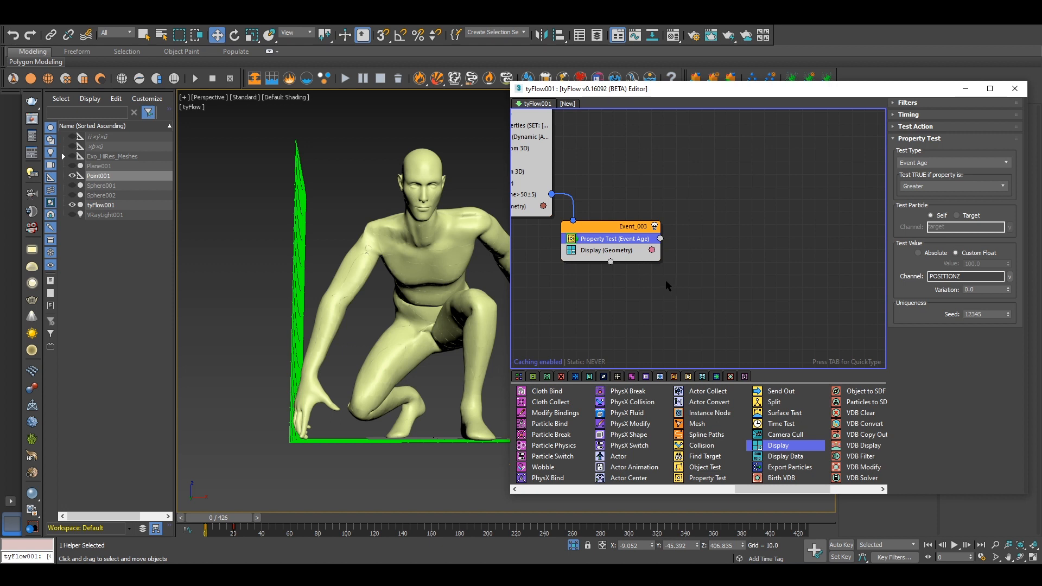
pyautogui.moveTo(664, 355); pyautogui.dragTo(648, 349, button='middle')
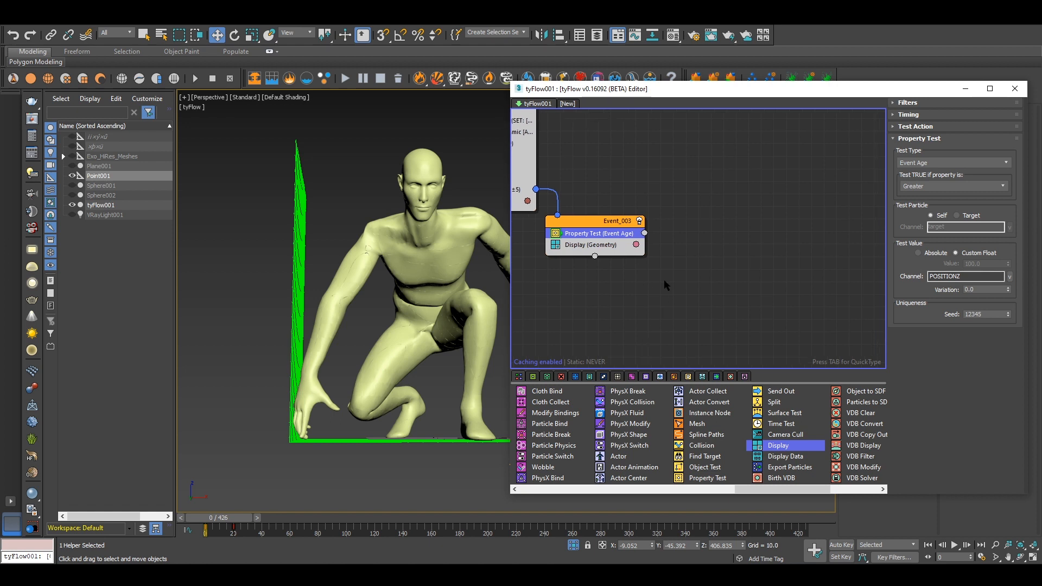
pyautogui.moveTo(648, 267); pyautogui.dragTo(640, 280, button='middle')
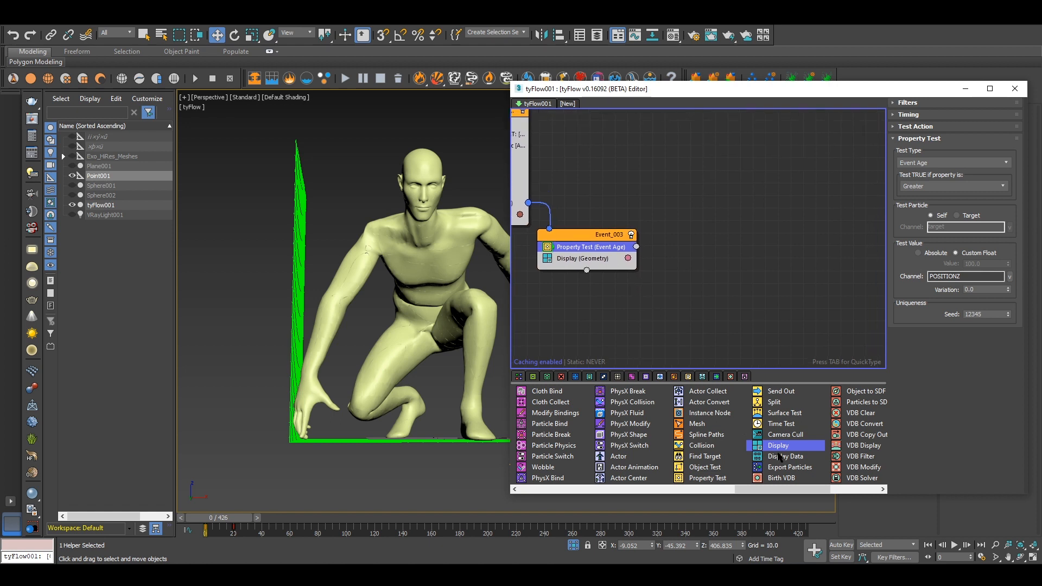
pyautogui.moveTo(780, 448); pyautogui.dragTo(675, 290)
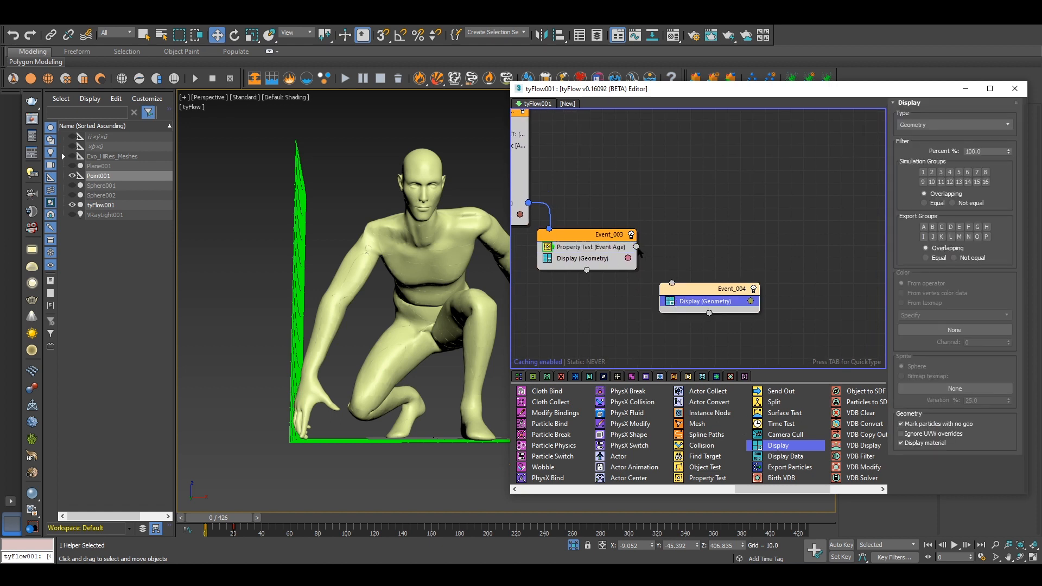
pyautogui.moveTo(637, 247); pyautogui.dragTo(699, 298)
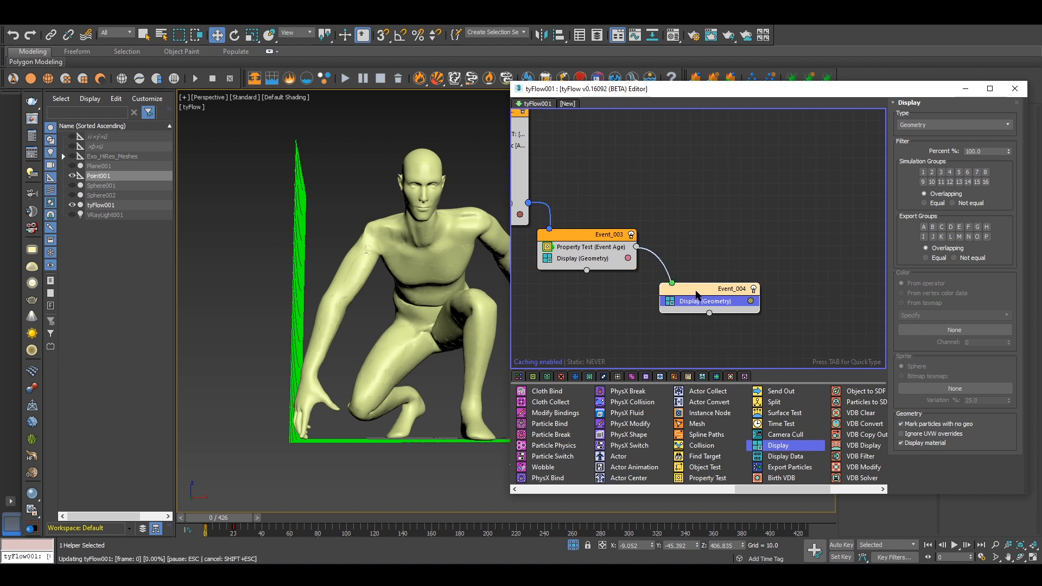
pyautogui.moveTo(704, 289); pyautogui.dragTo(689, 278)
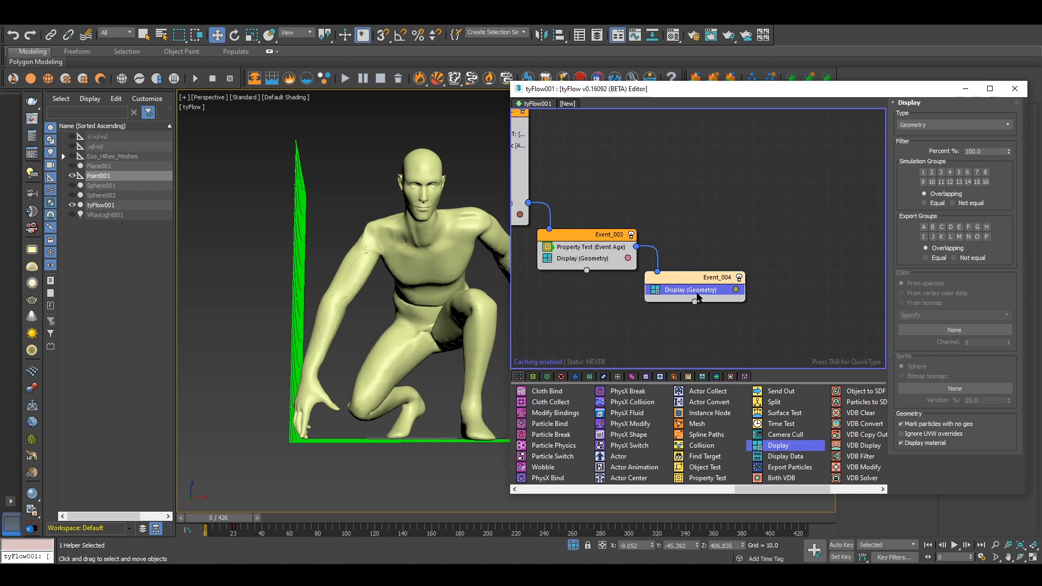
# Step: Add a Mass operator with a value of 25 to Event_004 and place it above the Display operator
pyautogui.press('Tab')
pyautogui.write('mas')
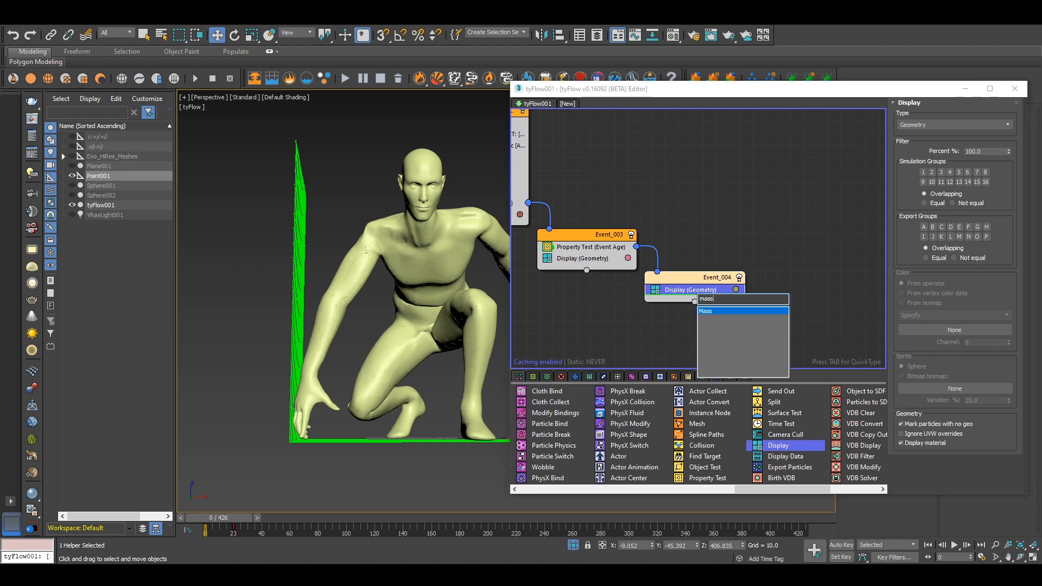
pyautogui.press('Return')
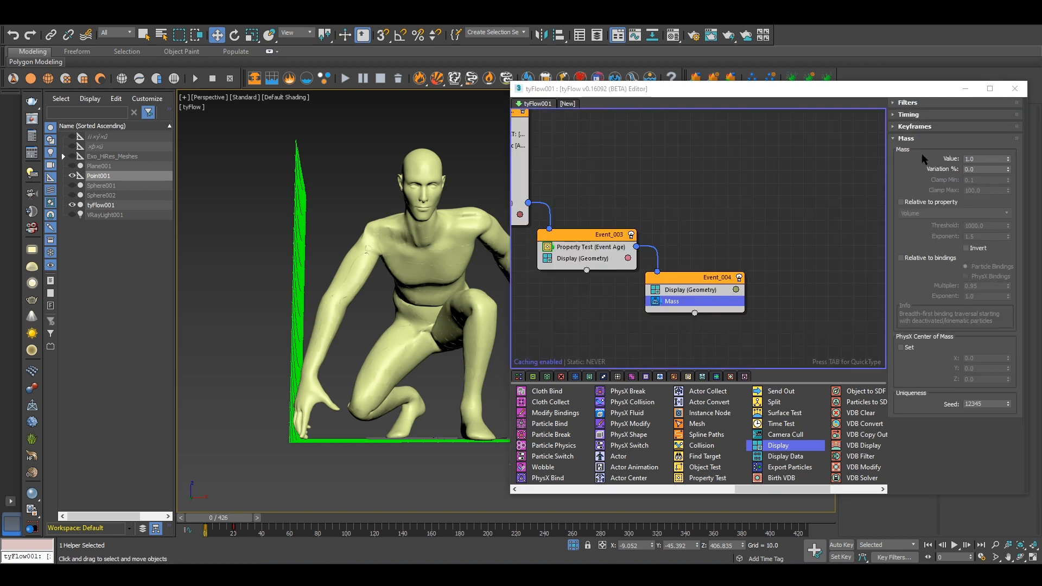
pyautogui.moveTo(977, 159); pyautogui.dragTo(949, 158)
pyautogui.write('25')
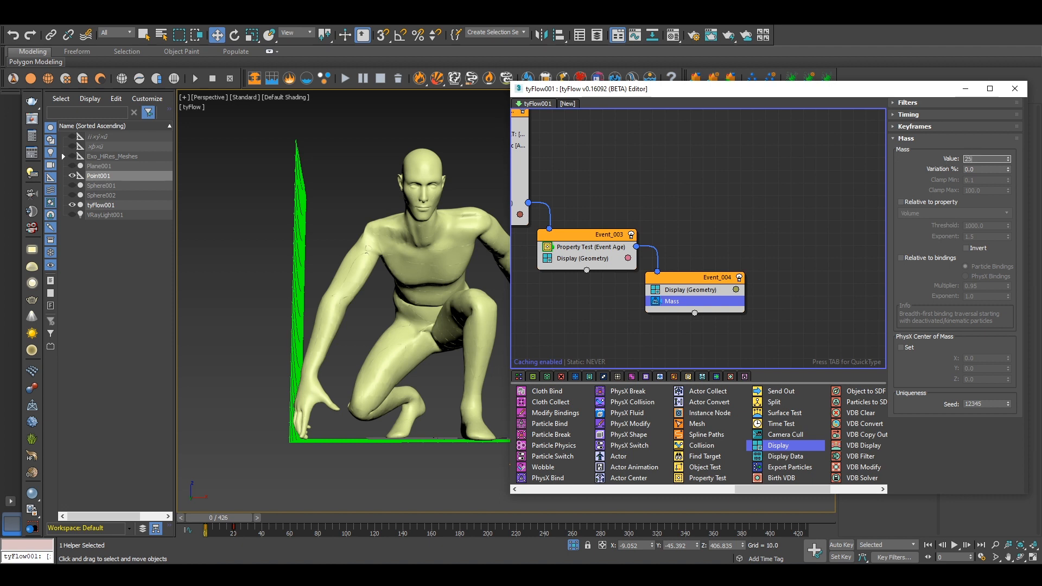
pyautogui.press('Return')
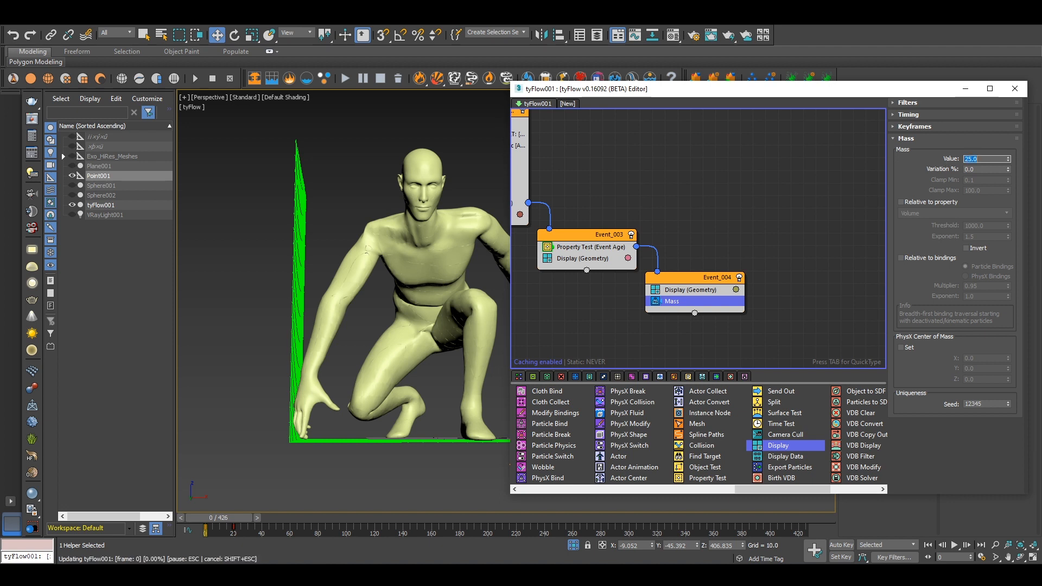
pyautogui.click(687, 303)
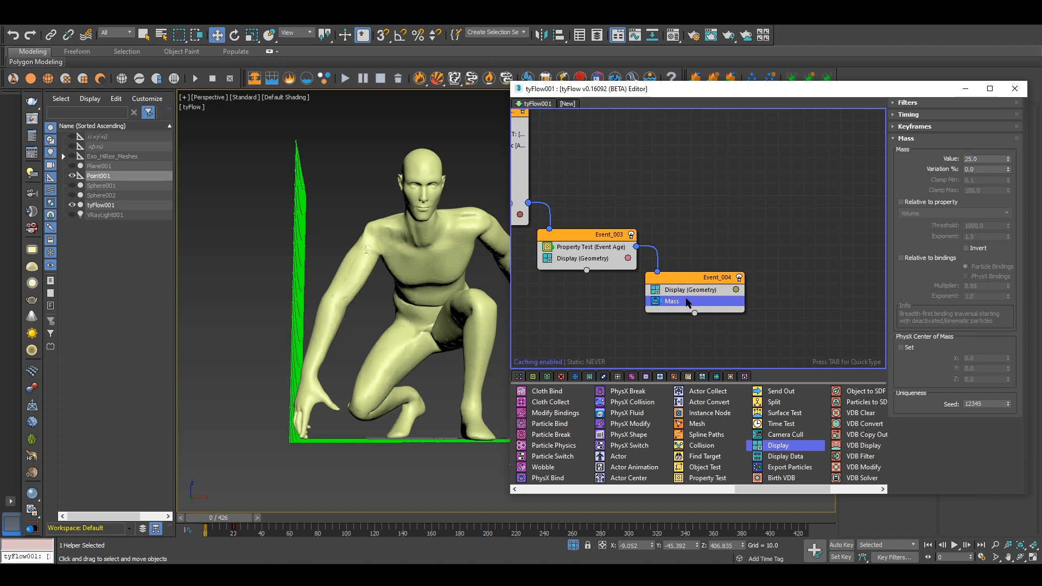
pyautogui.moveTo(687, 303); pyautogui.dragTo(687, 290)
# Step: Add a Slow operator to Event_004 between the Mass and Display operators
pyautogui.click(689, 303)
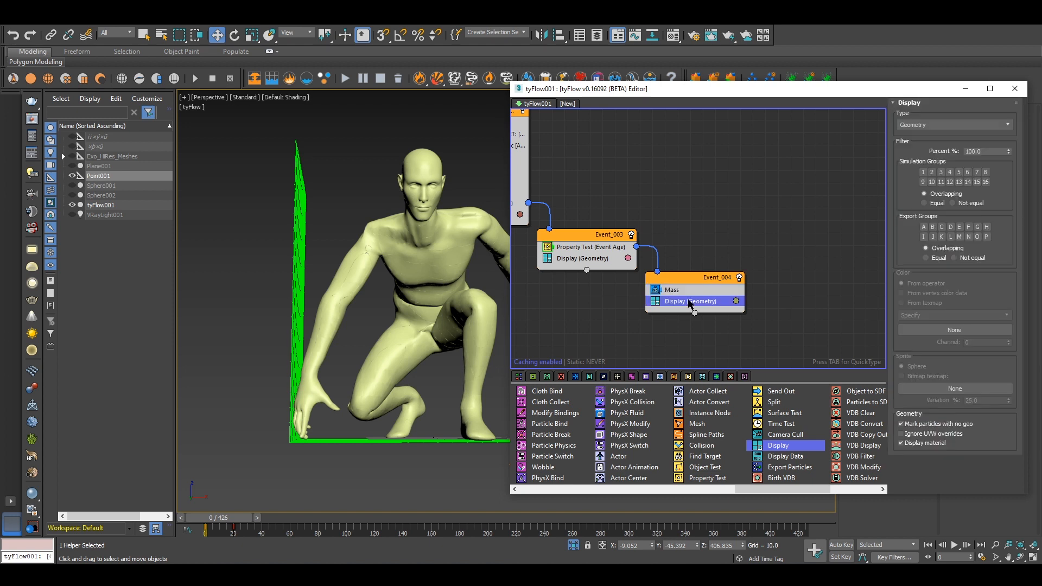
pyautogui.press('Tab')
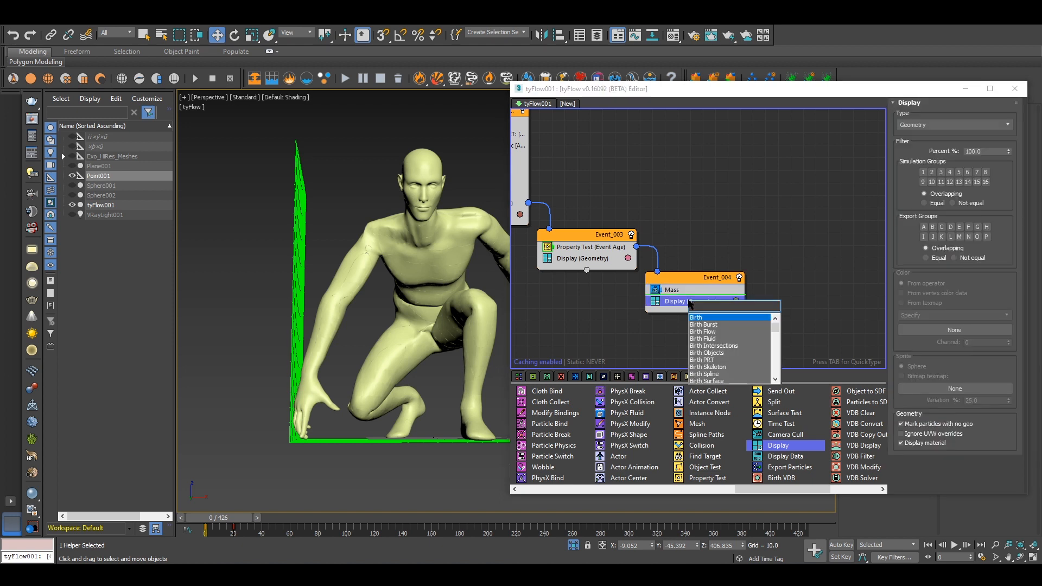
pyautogui.write('slow')
pyautogui.press('Return')
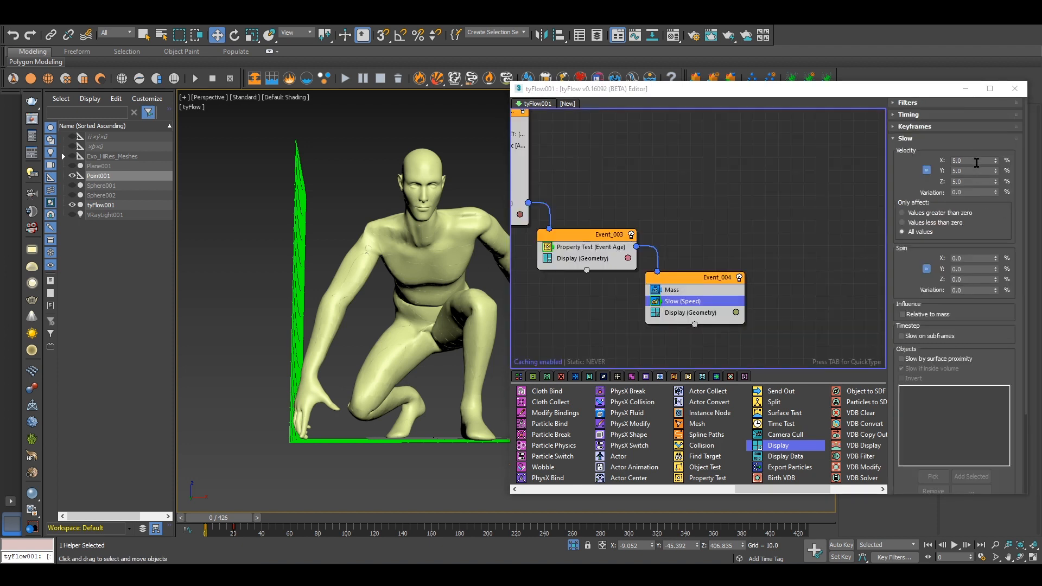
# Step: Set the Slow operator's velocity and spin to 15% on all linked axes
pyautogui.moveTo(976, 161); pyautogui.dragTo(921, 159)
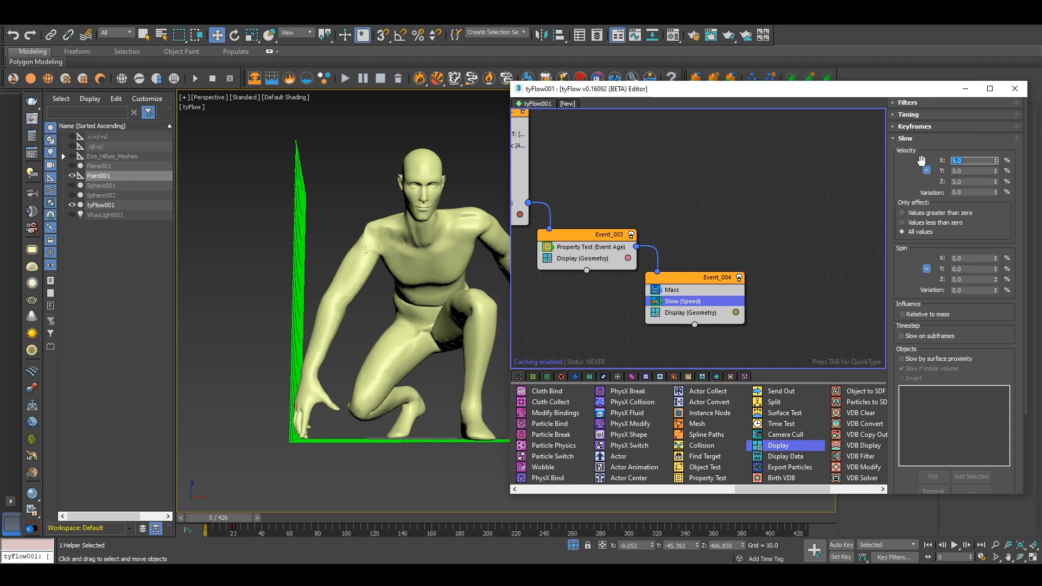
pyautogui.write('15')
pyautogui.press('Return')
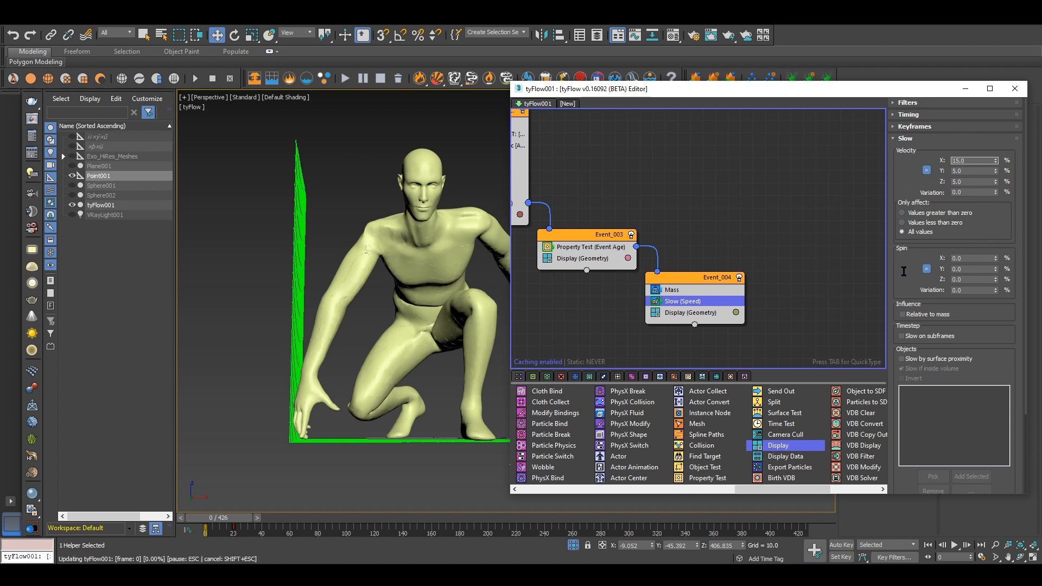
pyautogui.doubleClick(958, 257)
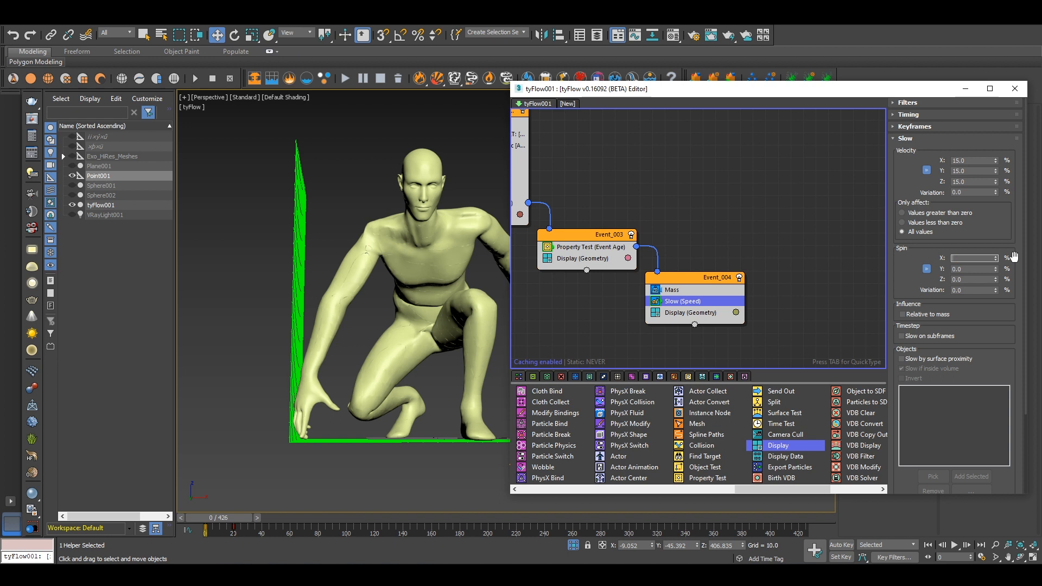
pyautogui.write('15')
pyautogui.press('Return')
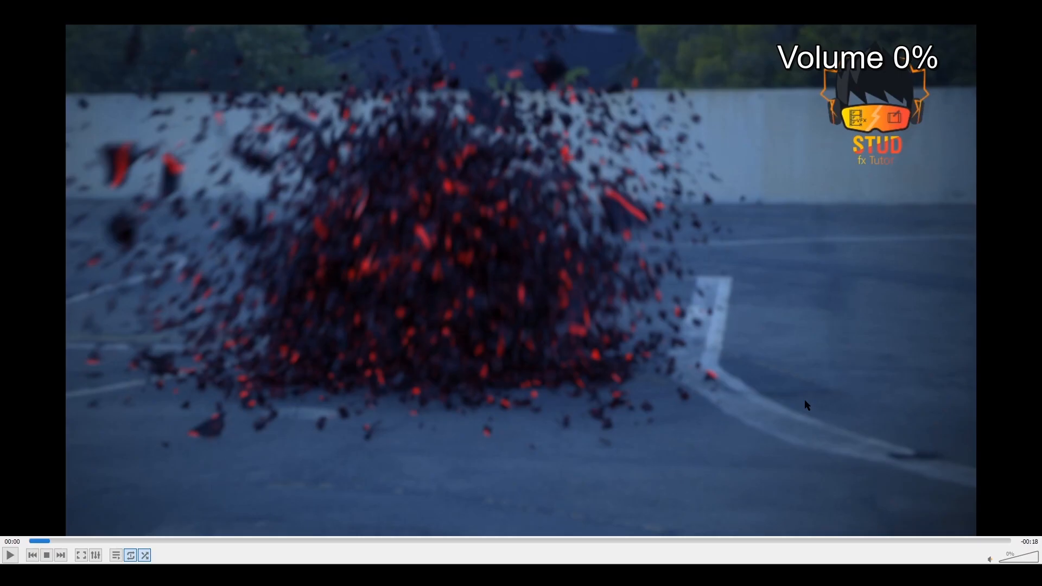
# Step: Play the reference shatter clip in the media player and skip forward through it
pyautogui.press('space')
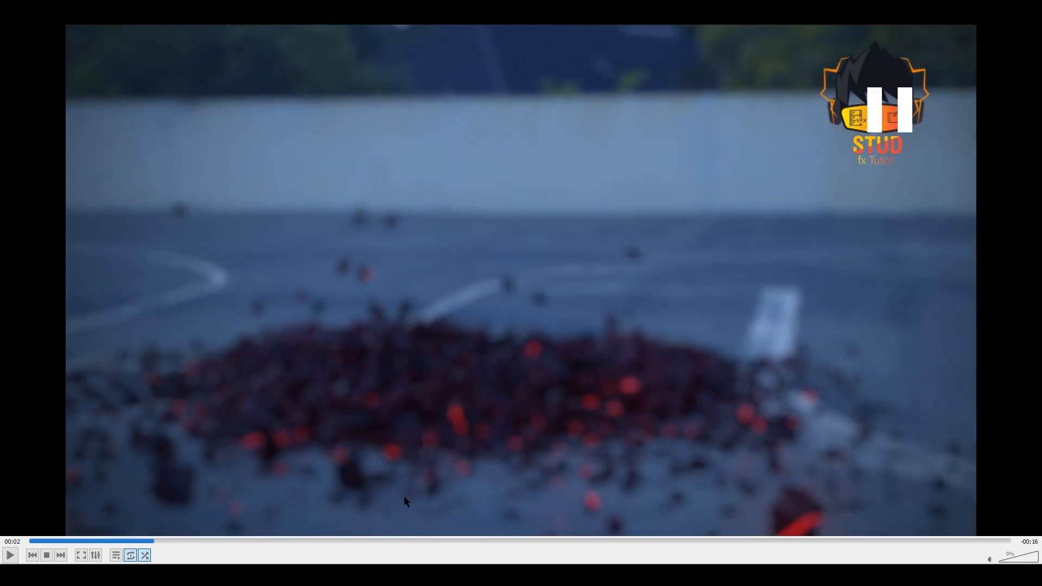
pyautogui.moveTo(151, 543); pyautogui.dragTo(371, 541)
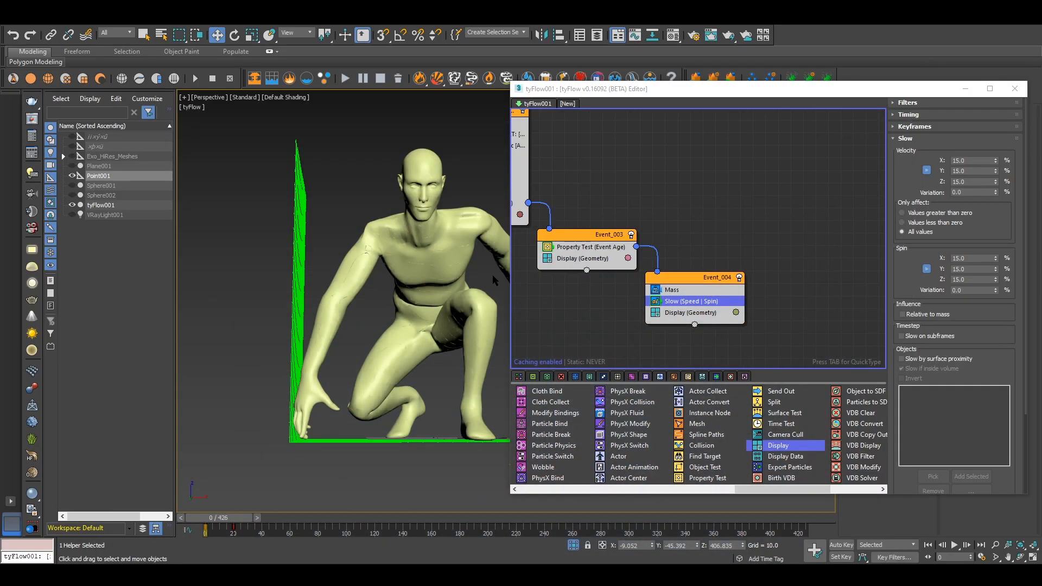
# Step: Add a Surface Force operator to Event_004 between the Slow and Display operators and pick EXO_Body as its object
pyautogui.moveTo(689, 323); pyautogui.dragTo(685, 279, button='middle')
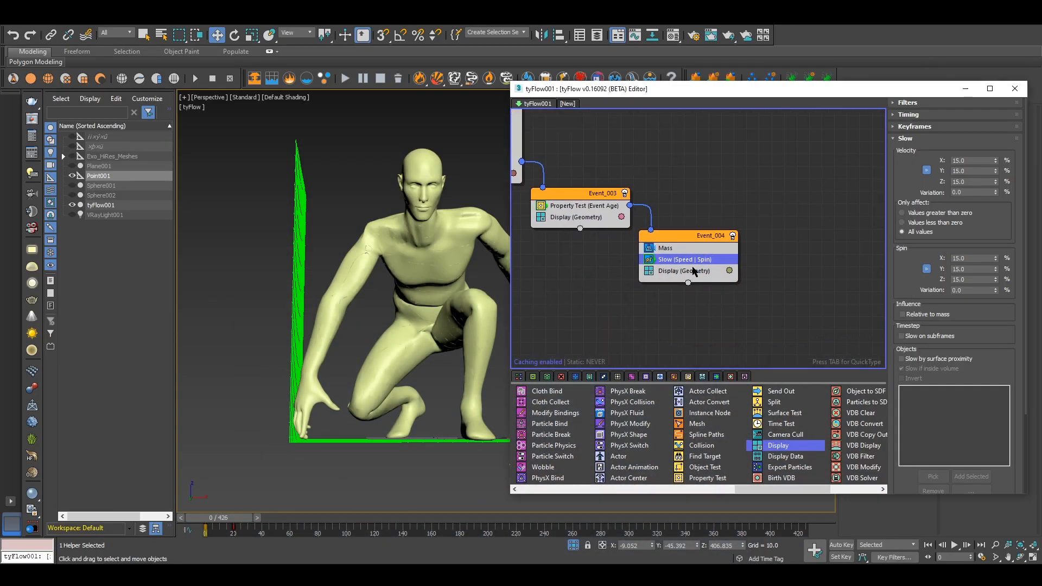
pyautogui.click(689, 273)
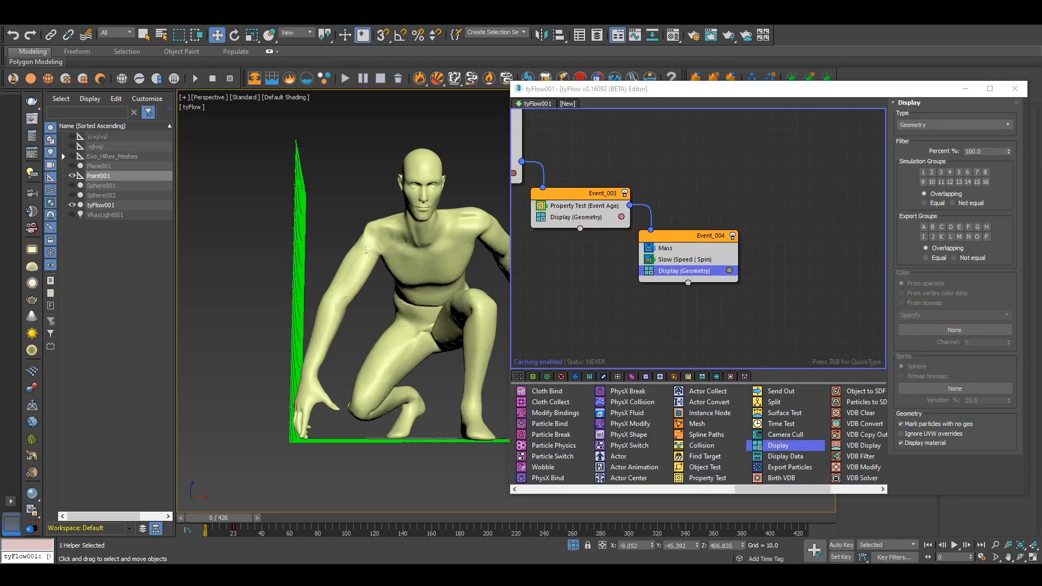
pyautogui.click(702, 278)
pyautogui.press('Tab')
pyautogui.write('su')
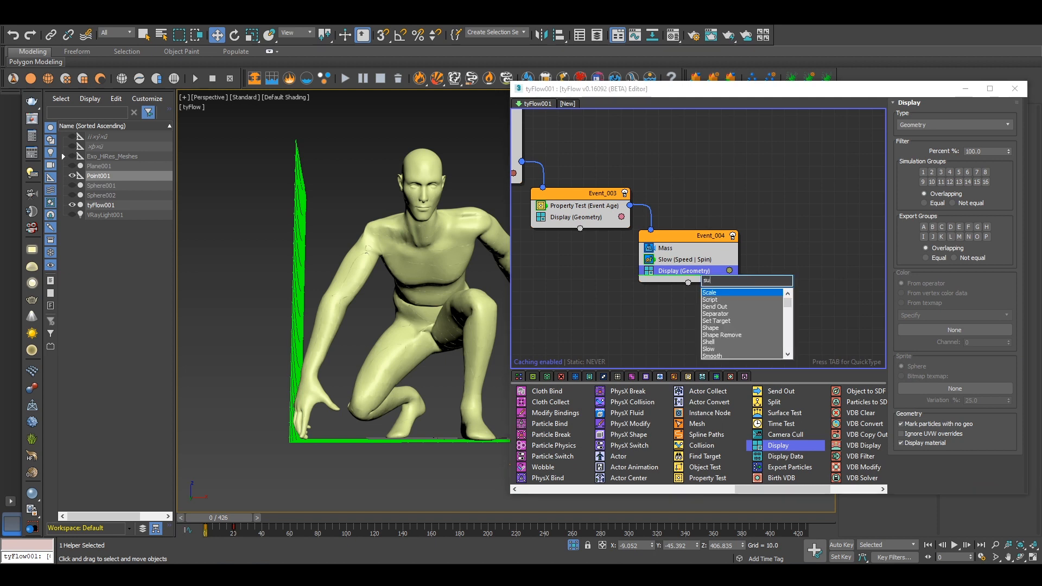
pyautogui.write('raf')
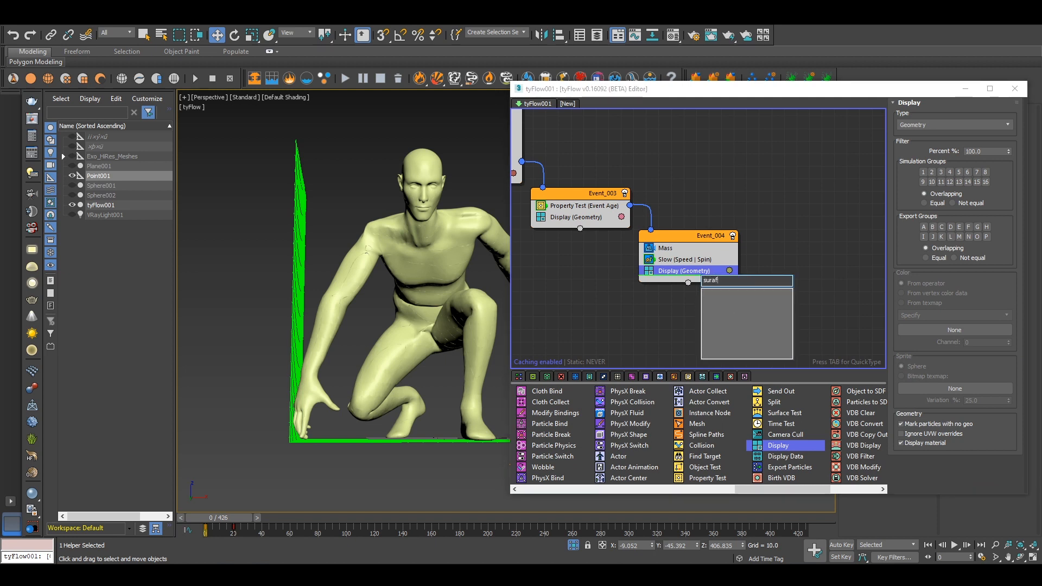
pyautogui.press('BackSpace')
pyautogui.press('BackSpace')
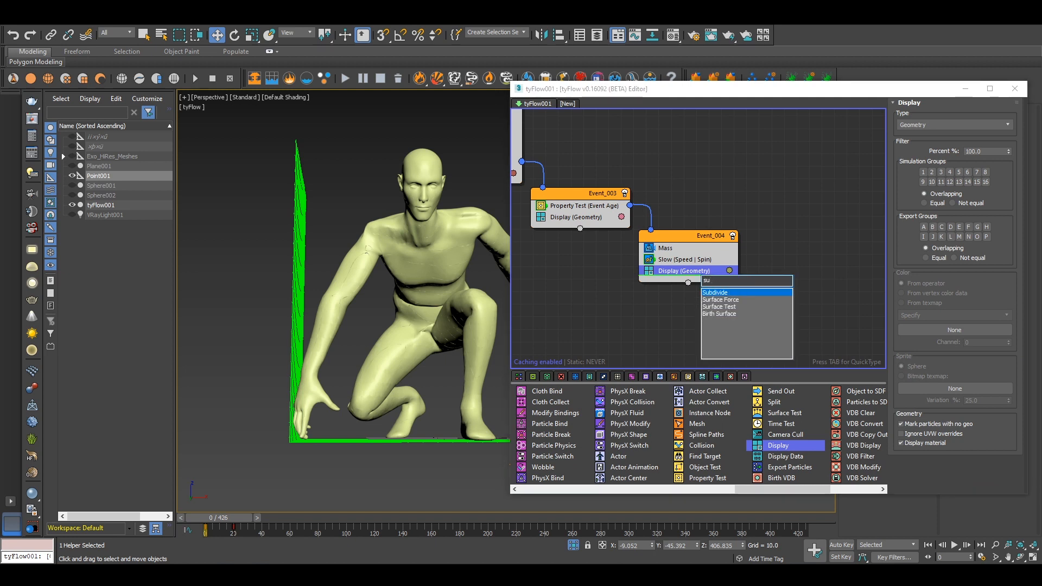
pyautogui.press('Down')
pyautogui.press('Down')
pyautogui.press('Up')
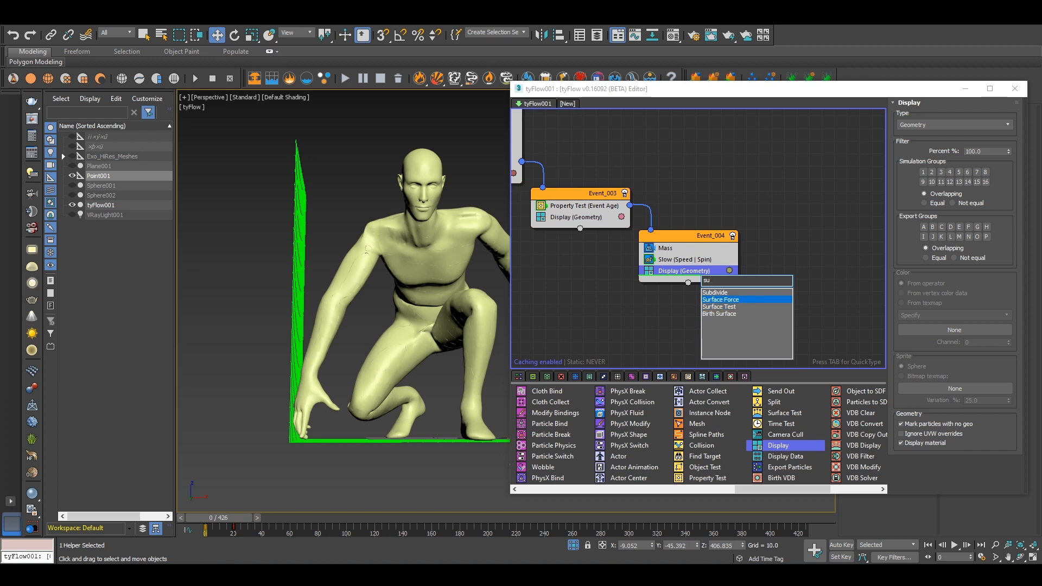
pyautogui.press('Return')
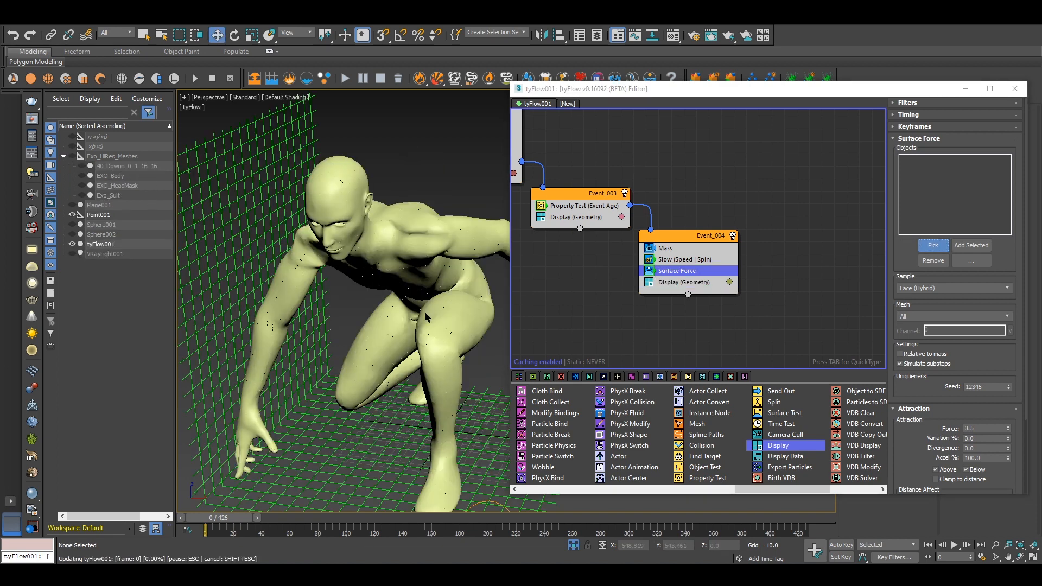
pyautogui.click(381, 197)
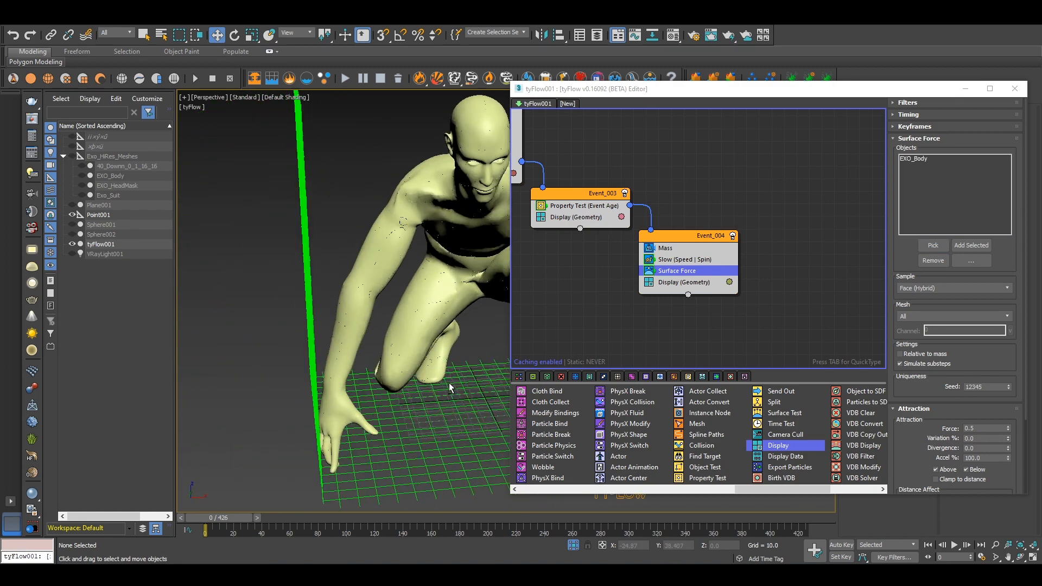
pyautogui.keyDown('alt'); pyautogui.moveTo(449, 388); pyautogui.dragTo(413, 399, button='middle'); pyautogui.keyUp('alt')
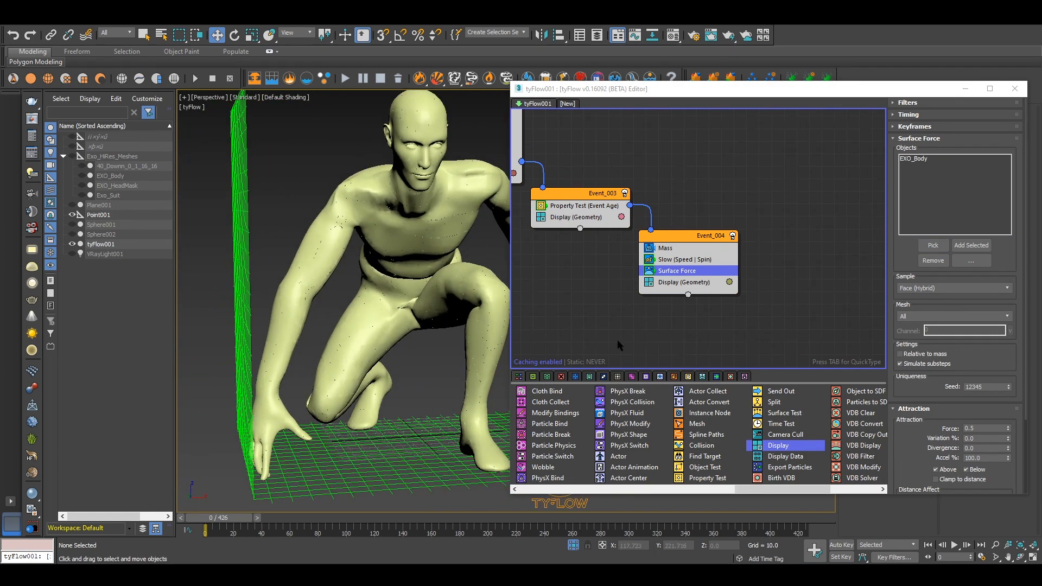
# Step: Add a Find Target operator to Event_004 between the Surface Force and Display operators
pyautogui.click(675, 285)
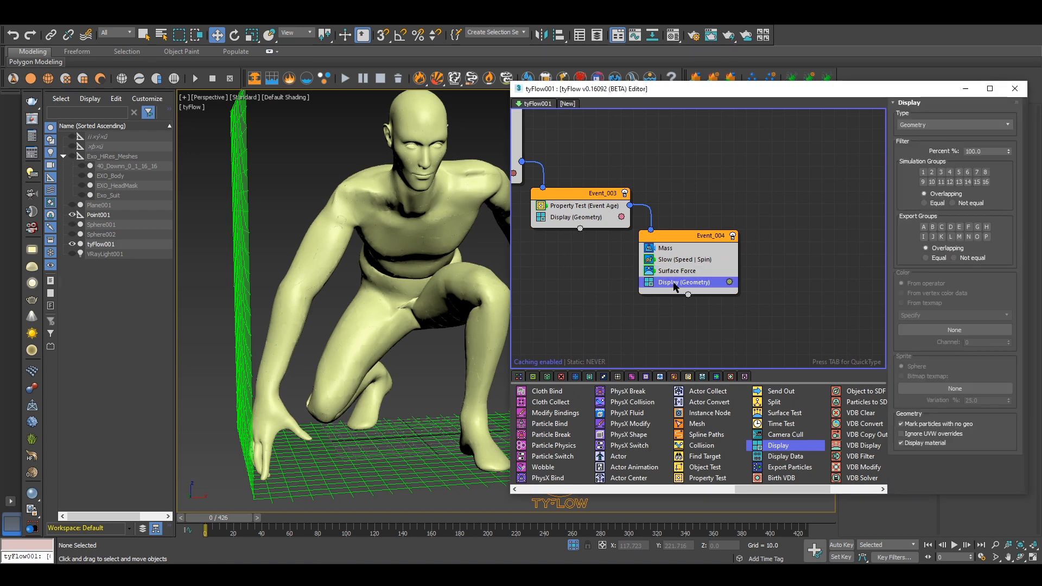
pyautogui.press('Tab')
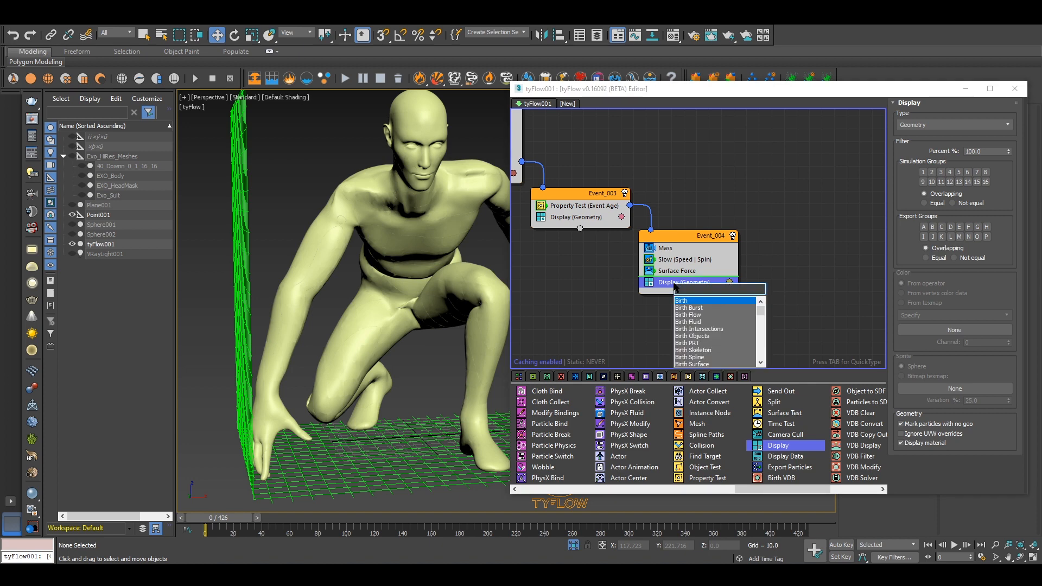
pyautogui.write('find')
pyautogui.press('Return')
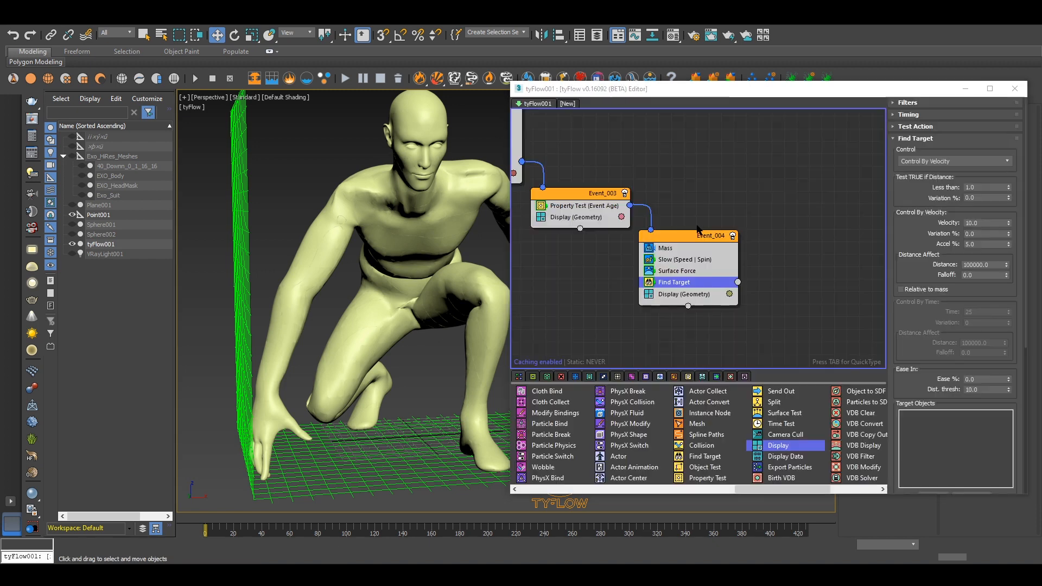
# Step: Set Find Target's distance test to less than 10, its velocity to 50 and its acceleration to 8%
pyautogui.moveTo(917, 225); pyautogui.dragTo(920, 210)
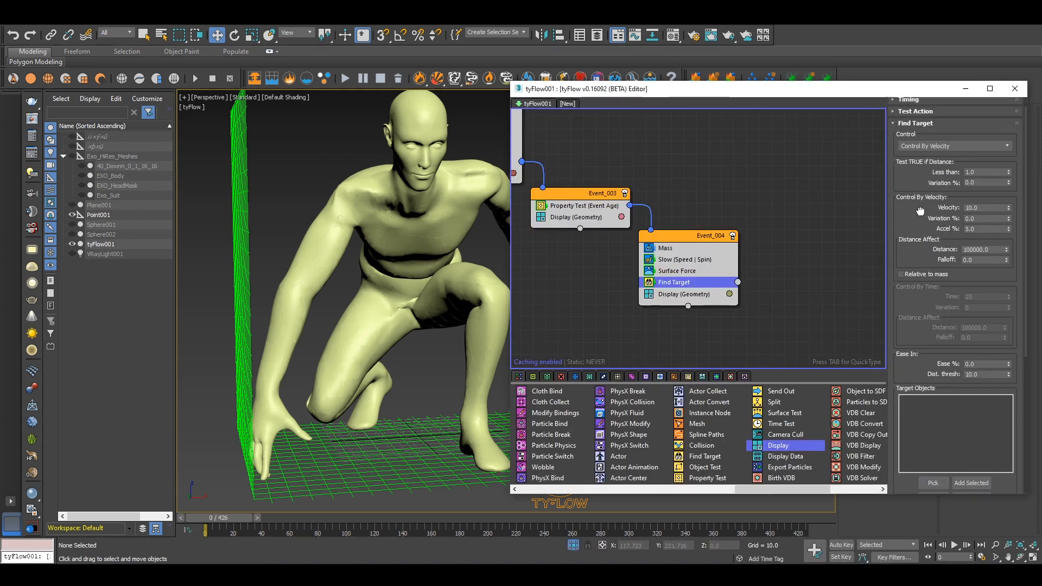
pyautogui.moveTo(987, 172); pyautogui.dragTo(926, 177)
pyautogui.write('10')
pyautogui.press('Return')
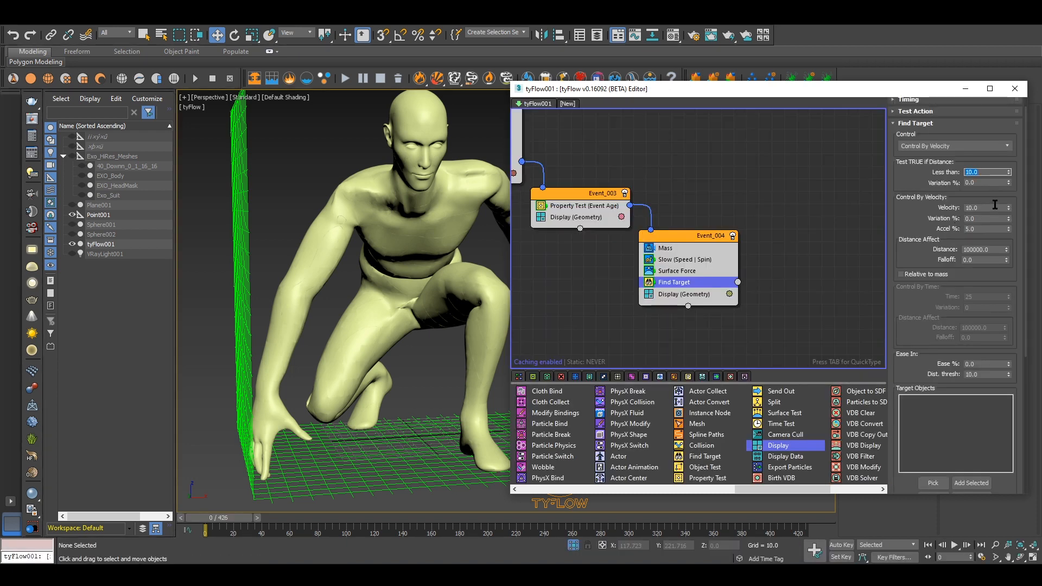
pyautogui.moveTo(993, 207); pyautogui.dragTo(898, 211)
pyautogui.write('50')
pyautogui.press('Return')
pyautogui.moveTo(975, 229); pyautogui.dragTo(919, 228)
pyautogui.write('1')
pyautogui.press('Return')
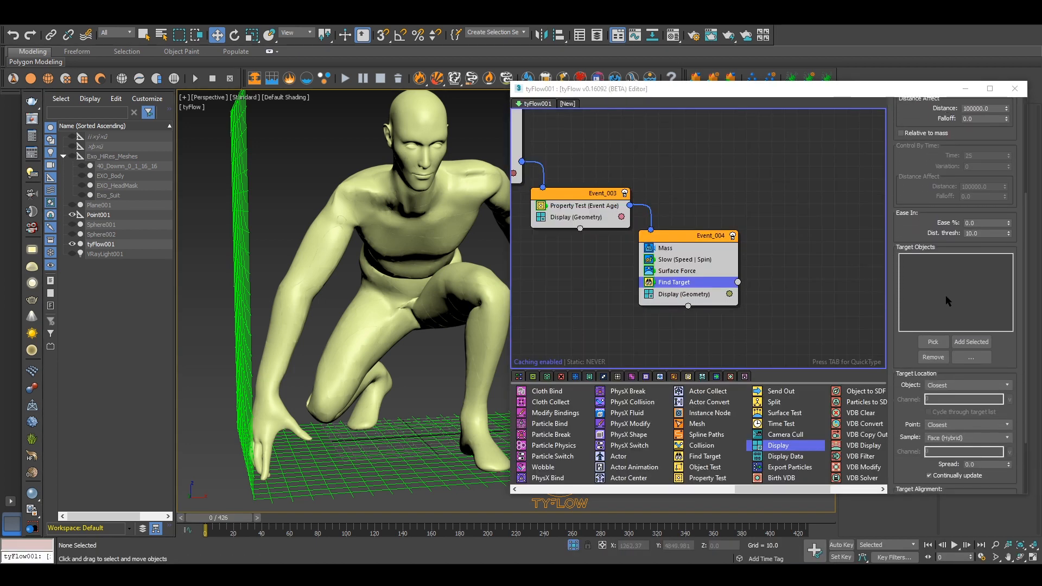
# Step: Set Find Target's target location point to Custom TM, using the ORIGINAL TM channel
pyautogui.moveTo(901, 344); pyautogui.dragTo(922, 142)
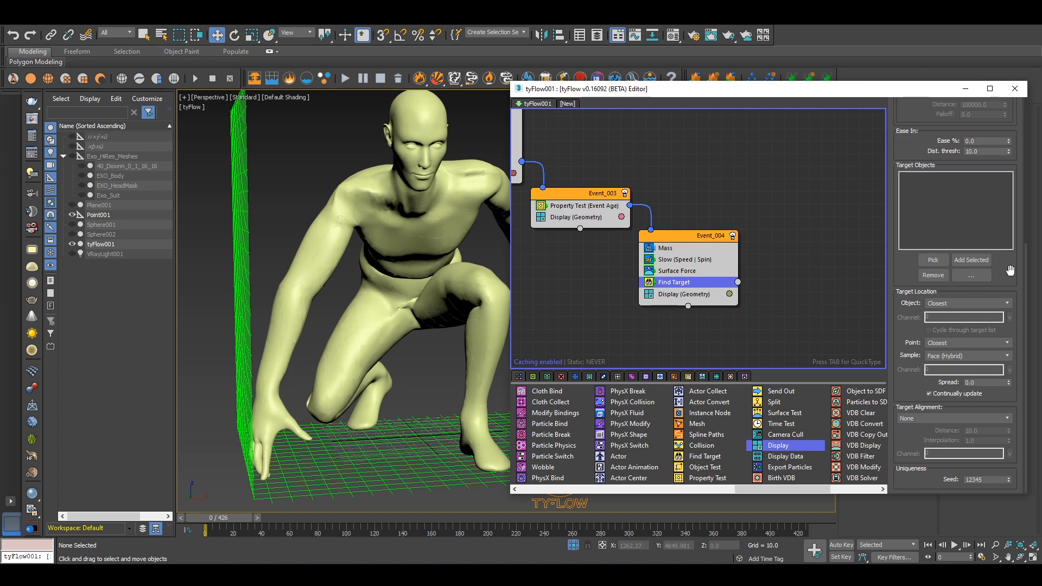
pyautogui.click(948, 343)
pyautogui.click(952, 376)
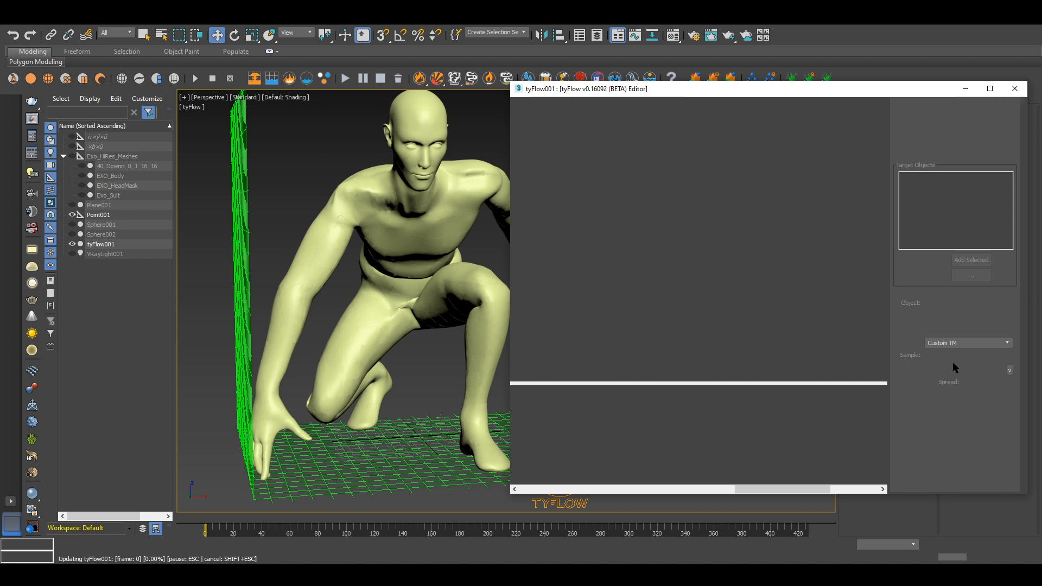
pyautogui.click(1009, 370)
pyautogui.click(987, 391)
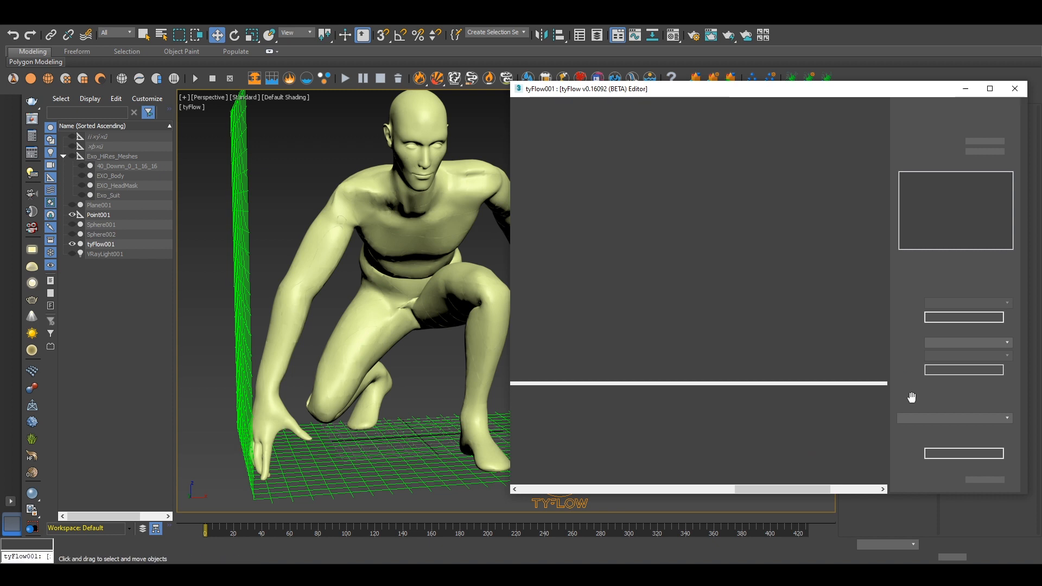
# Step: Set Find Target's alignment to Custom TM with the ORIGINAL TM channel and an interpolation of 0.7
pyautogui.click(926, 417)
pyautogui.click(926, 446)
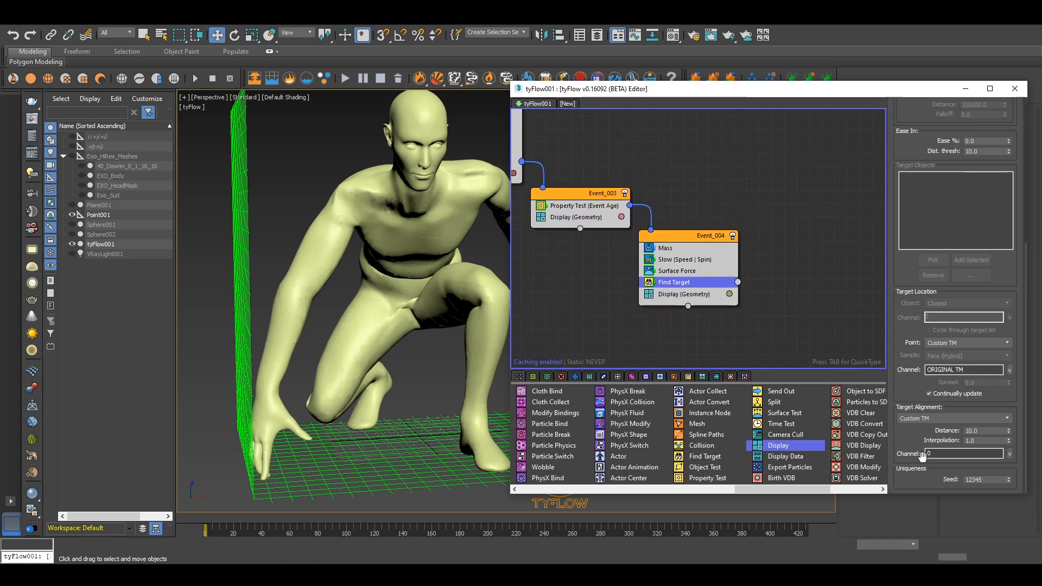
pyautogui.click(1010, 454)
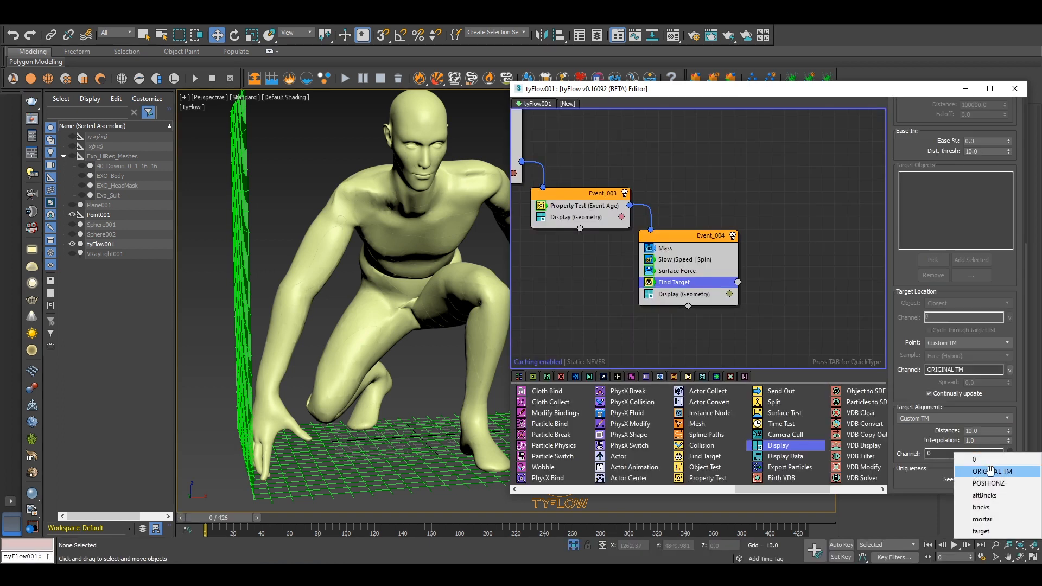
pyautogui.click(989, 471)
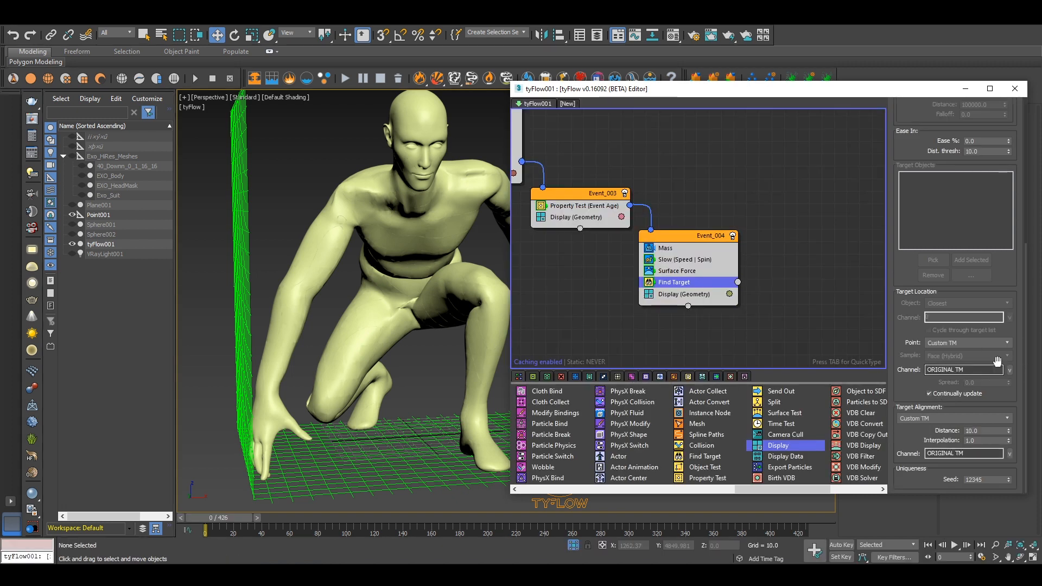
pyautogui.click(967, 440)
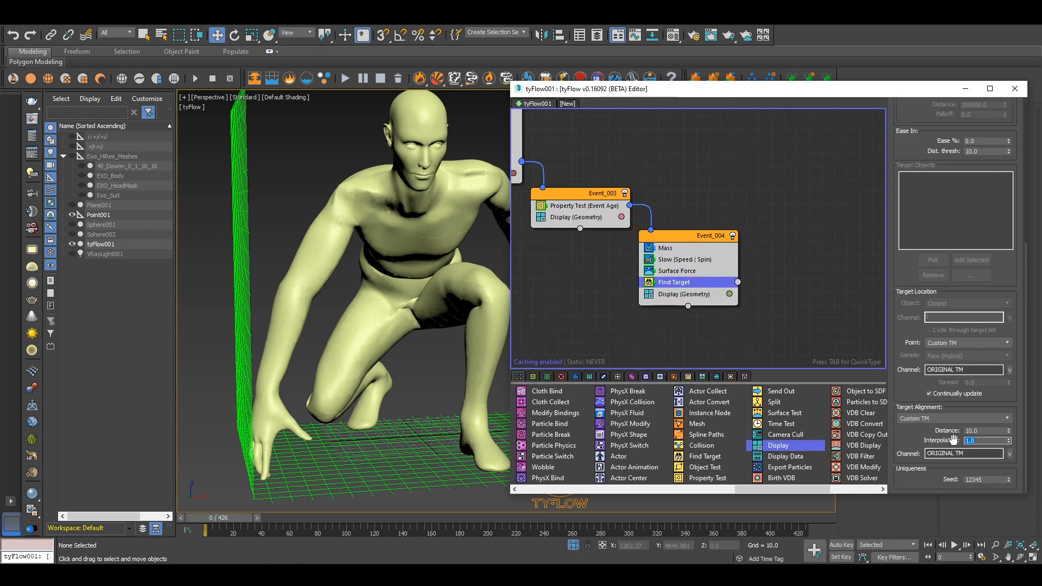
pyautogui.write('.7')
pyautogui.press('Return')
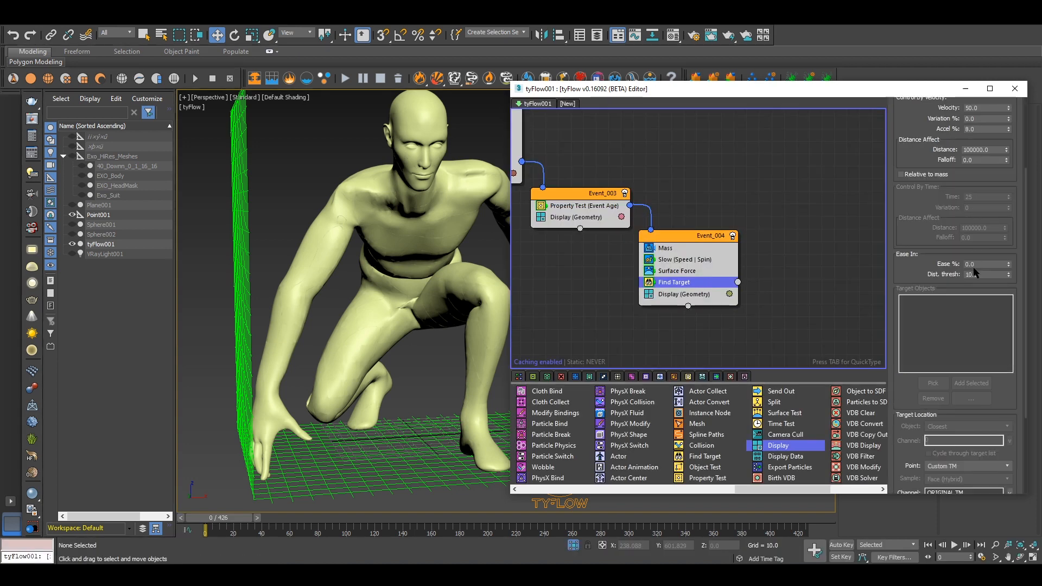
# Step: Set Find Target's ease-in to 5% with a distance threshold of 15
pyautogui.click(966, 264)
pyautogui.write('5')
pyautogui.press('Return')
pyautogui.write('15')
pyautogui.press('Return')
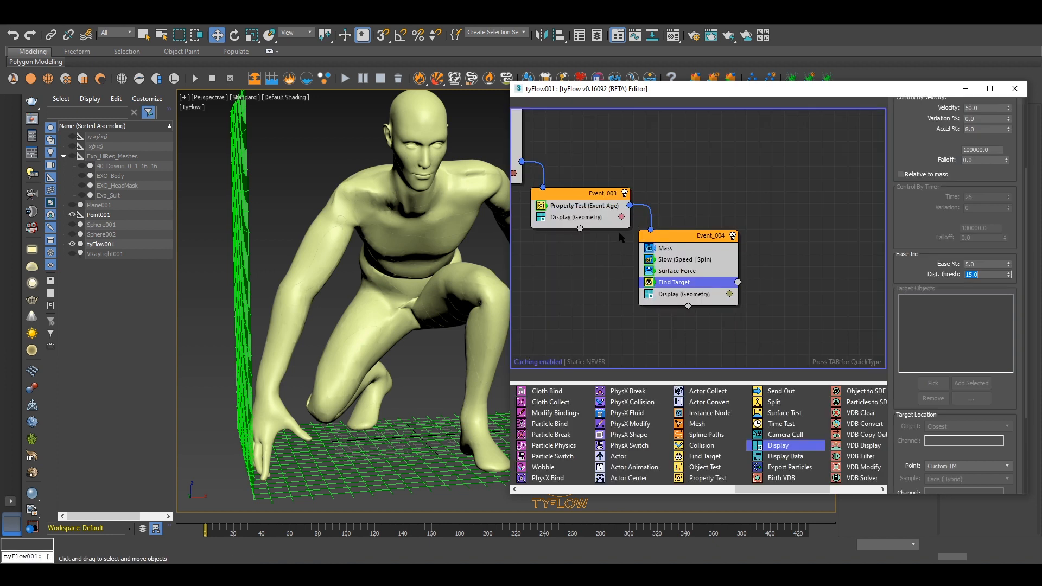
# Step: Add a second Slow operator to Event_004 between the Find Target and Display operators
pyautogui.click(700, 265)
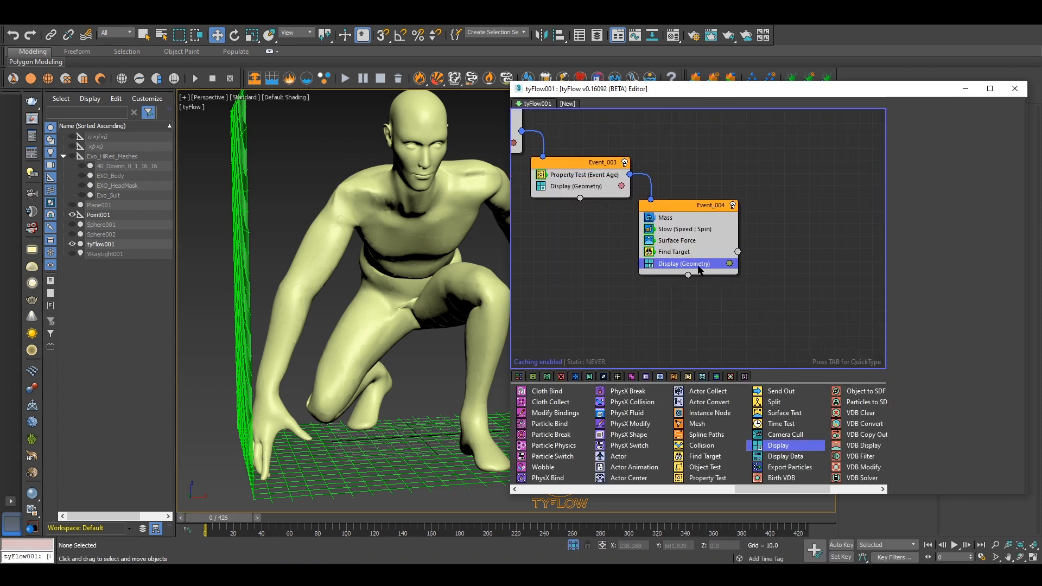
pyautogui.press('Tab')
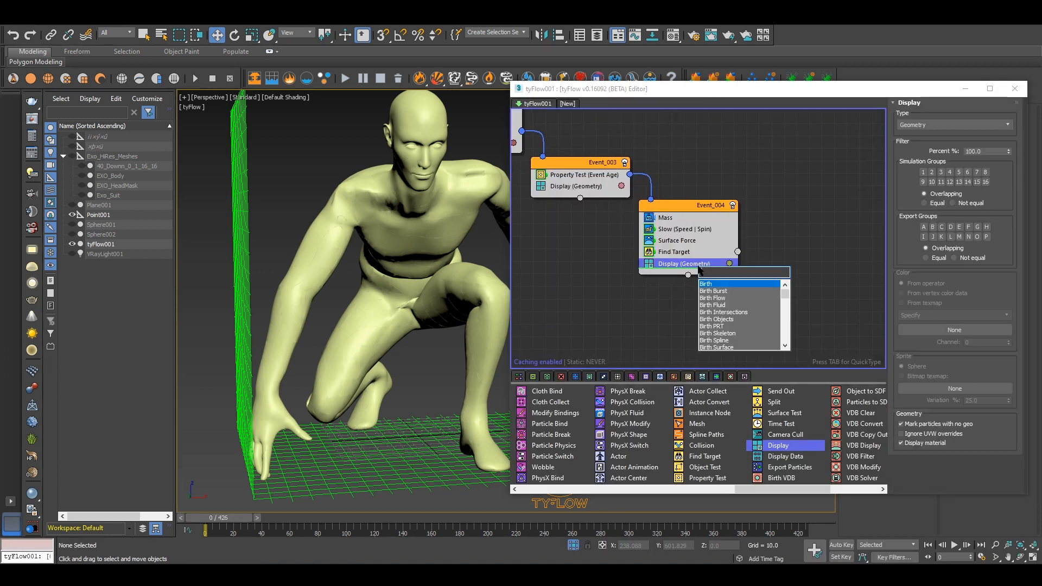
pyautogui.write('slo')
pyautogui.press('Return')
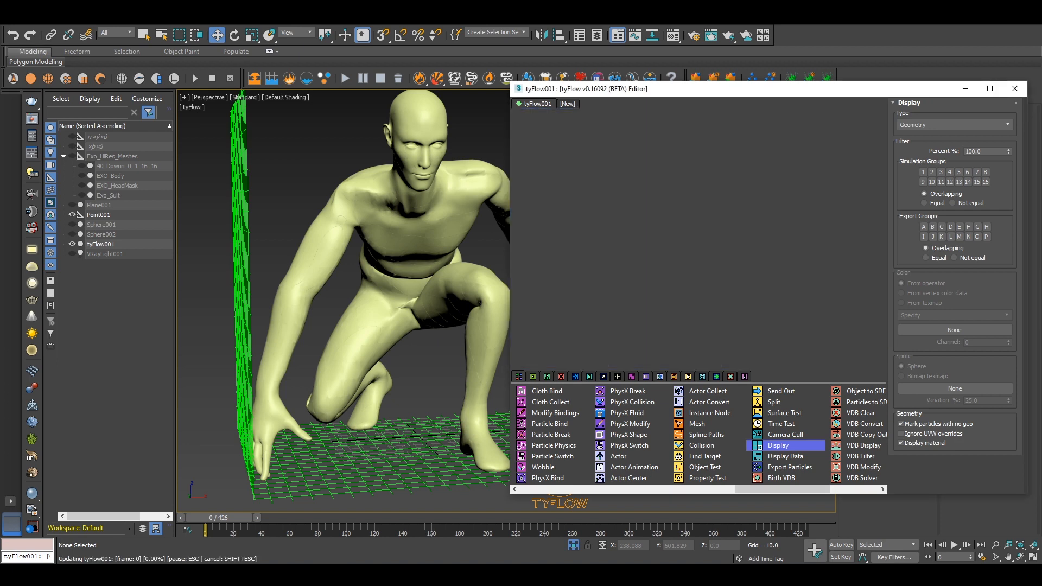
# Step: Unlink the new Slow operator's velocity axes, then set X and Y to 0% and Z to 75%
pyautogui.moveTo(967, 182); pyautogui.dragTo(947, 182)
pyautogui.click(926, 170)
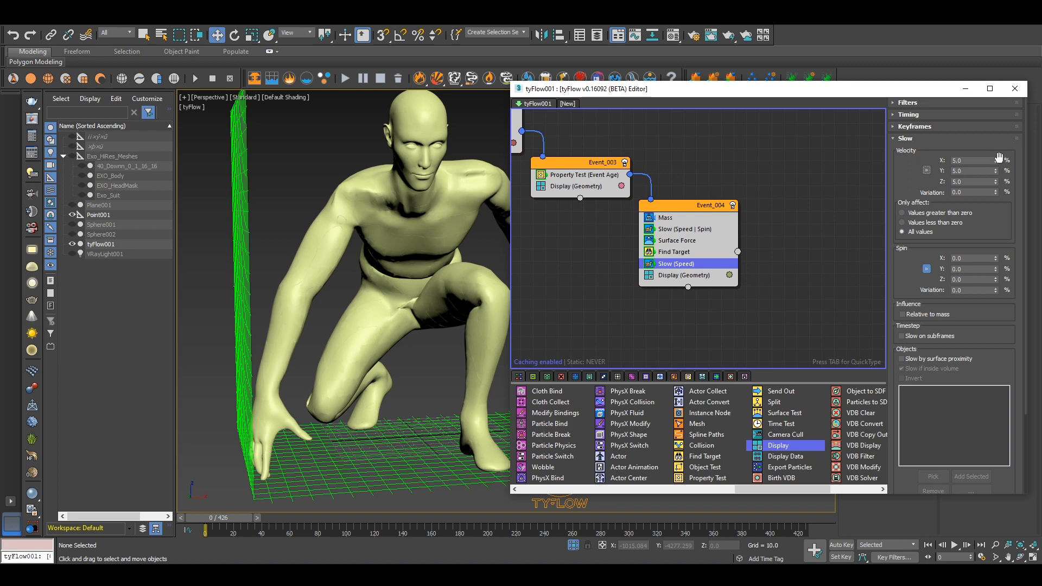
pyautogui.rightClick(995, 161)
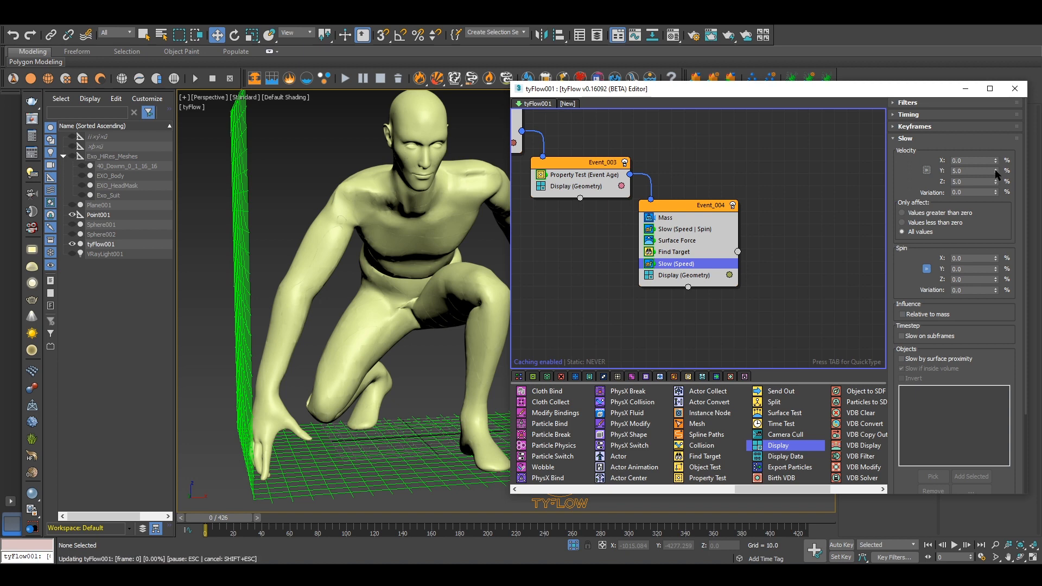
pyautogui.rightClick(996, 171)
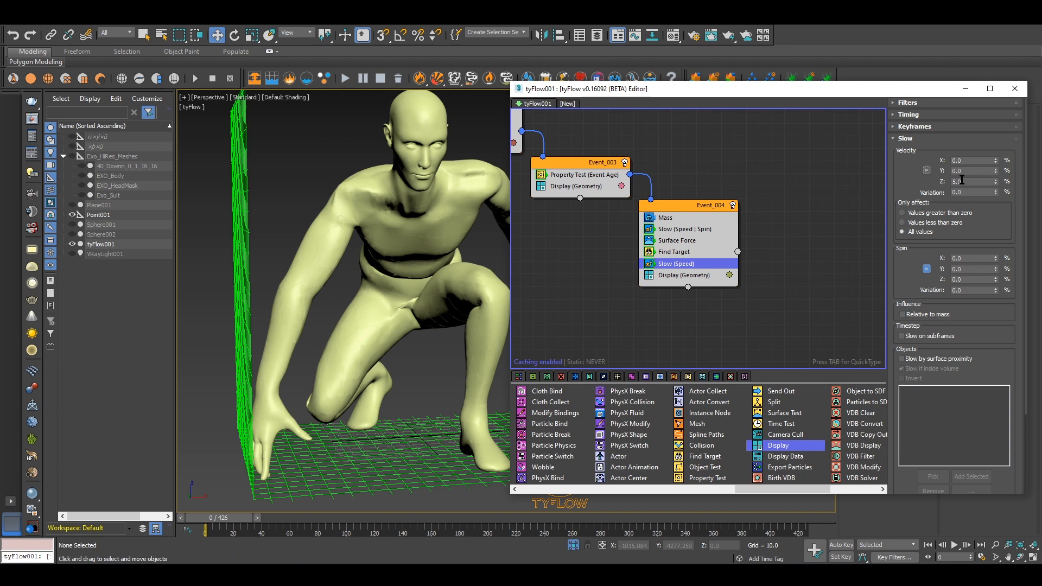
pyautogui.doubleClick(961, 180)
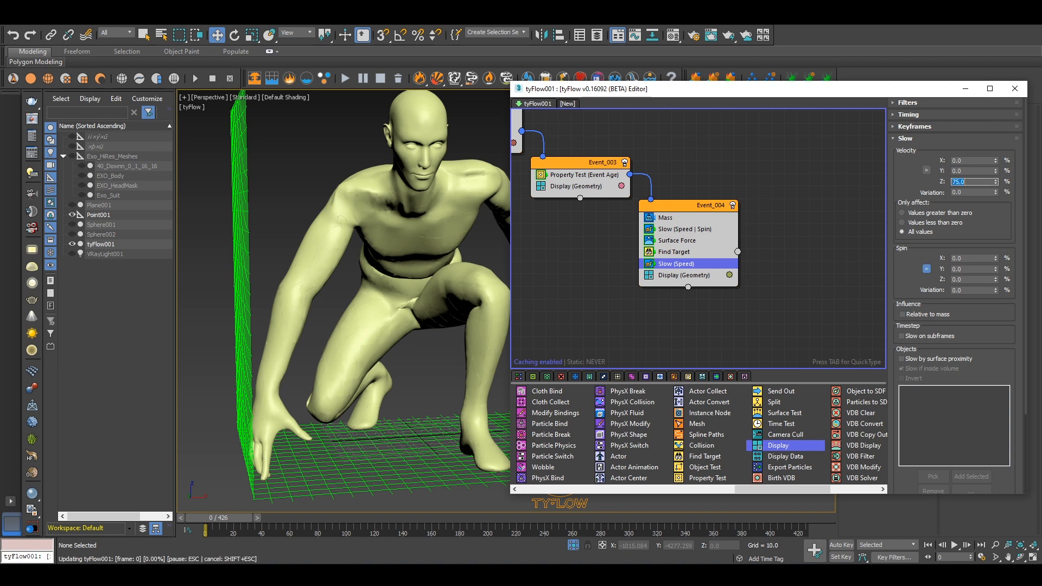
# Step: Add a Spin operator below the Display operator in Event_004
pyautogui.scroll(-3, 954, 295)
pyautogui.click(701, 277)
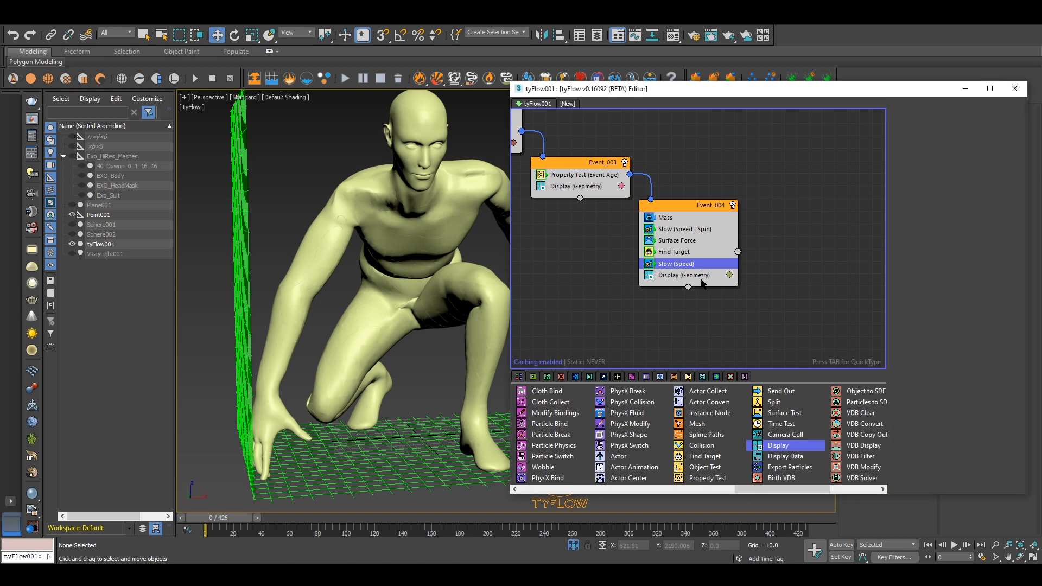
pyautogui.press('Tab')
pyautogui.write('spin')
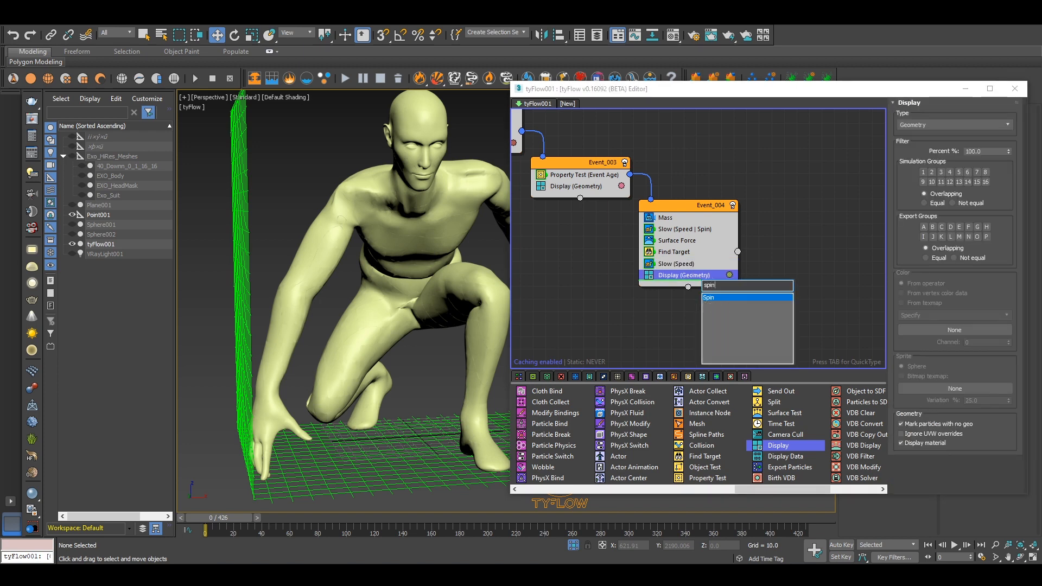
pyautogui.press('Return')
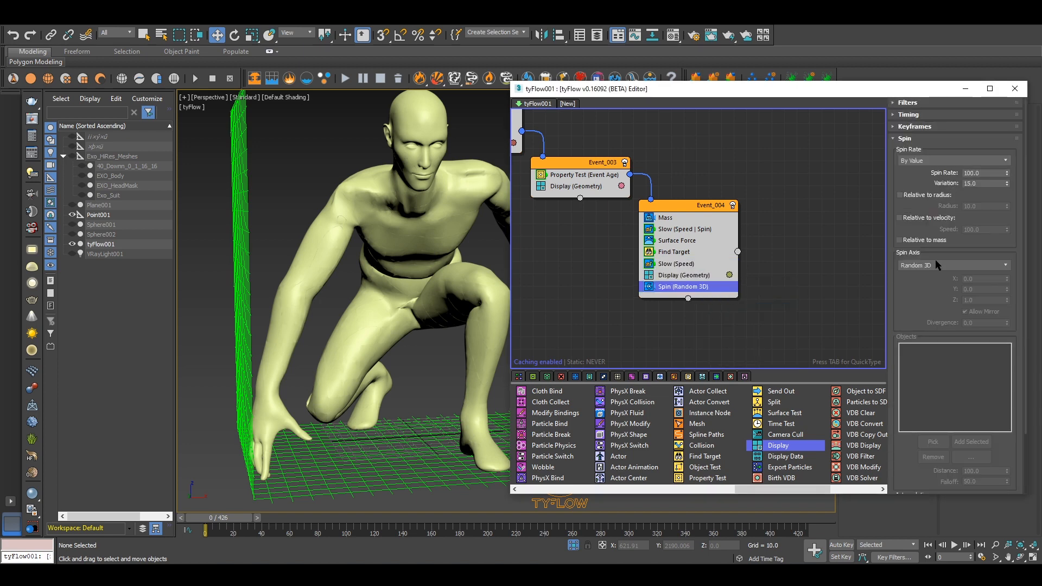
# Step: Set the Spin operator's spin rate to 1000 with a variation of 150
pyautogui.doubleClick(983, 173)
pyautogui.write('10')
pyautogui.press('Tab')
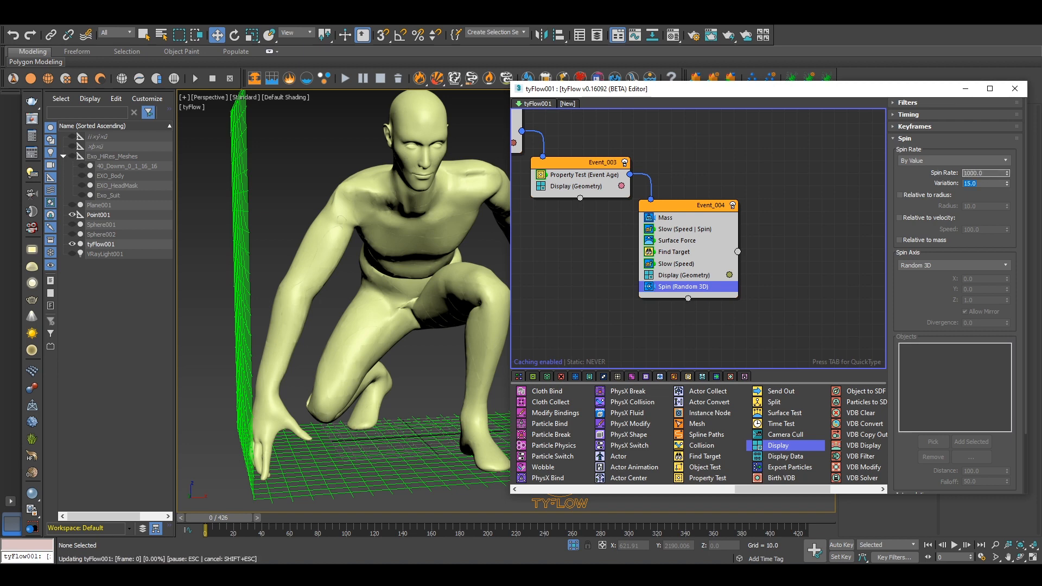
pyautogui.write('150')
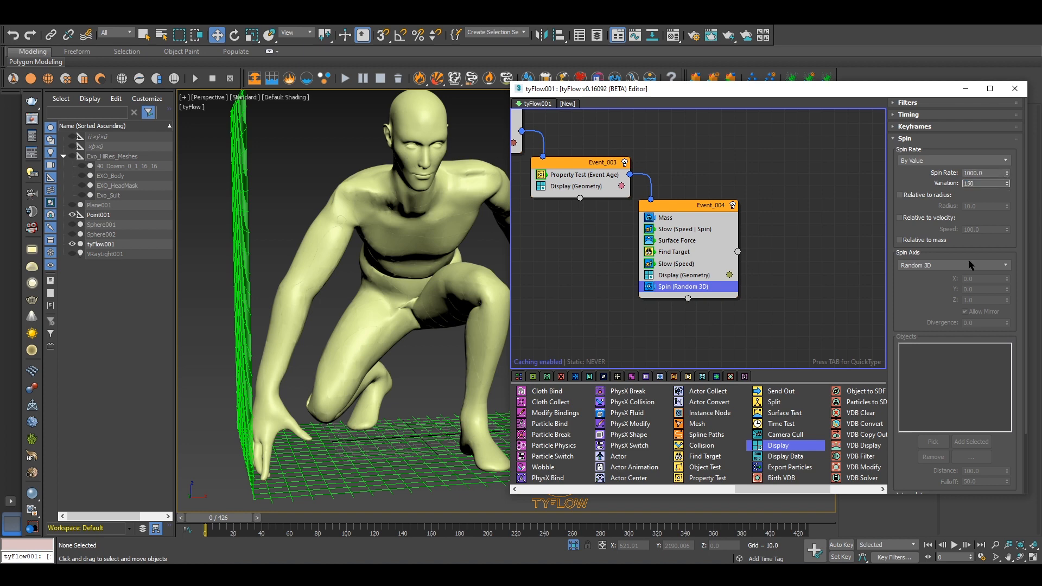
# Step: Set the Spin operator's spin axis to Travel Direction and its interpolation value to 0.5
pyautogui.click(941, 263)
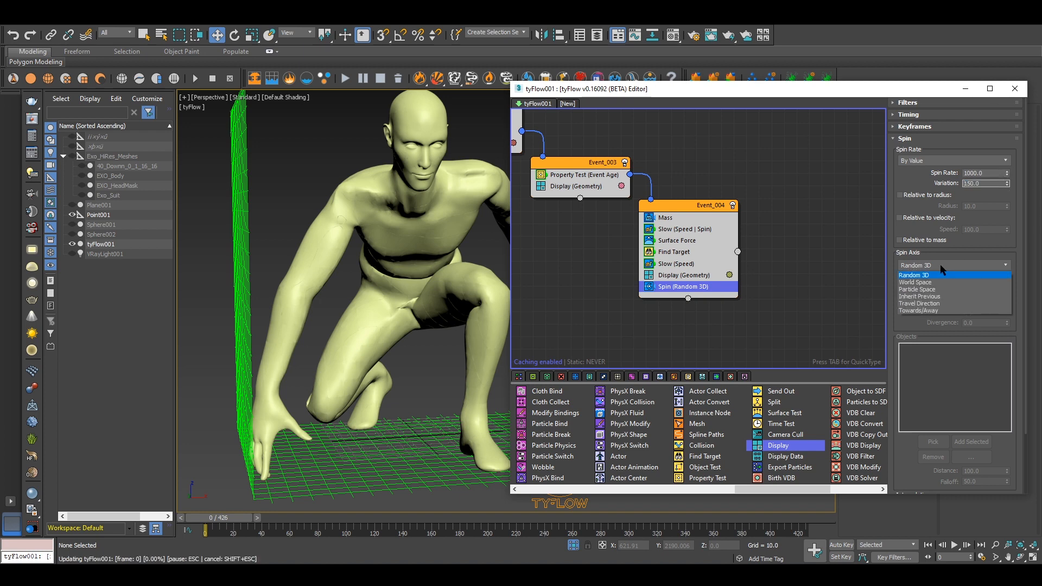
pyautogui.click(933, 303)
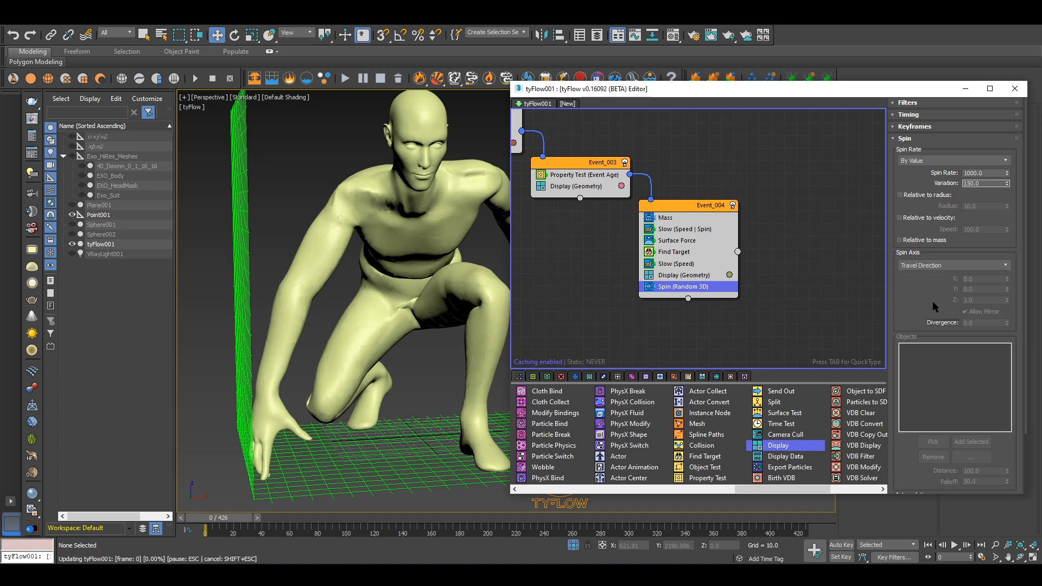
pyautogui.scroll(-3, 931, 306)
pyautogui.moveTo(981, 434); pyautogui.dragTo(949, 435)
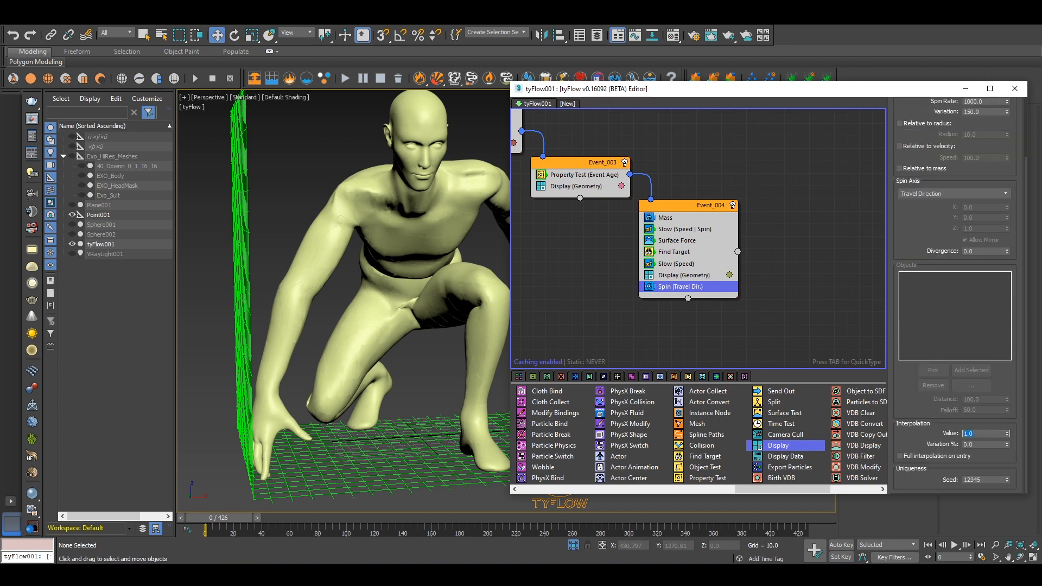
pyautogui.write('.5')
pyautogui.press('Return')
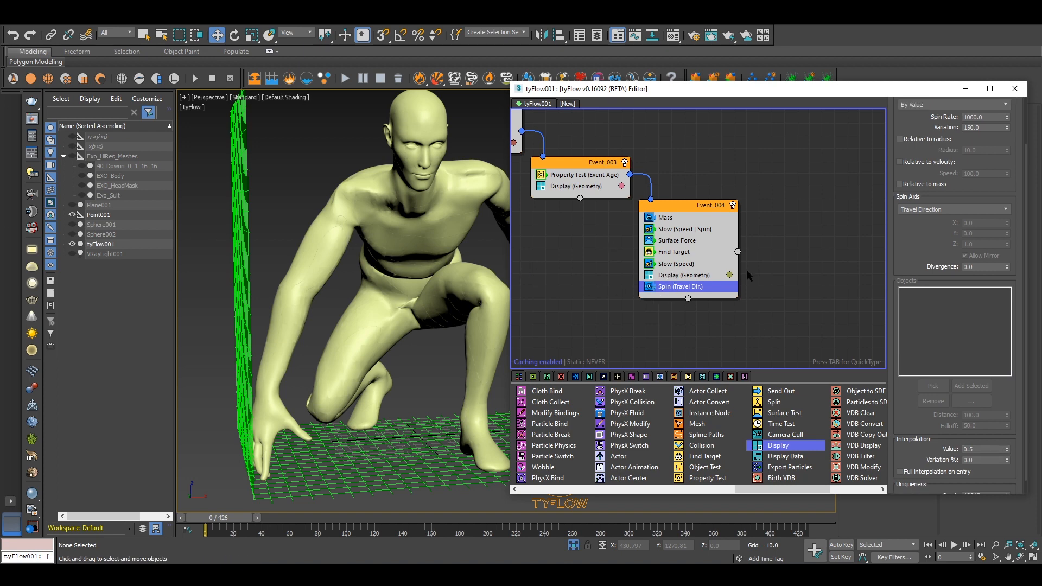
# Step: Add a Time Test operator below Spin at the end of Event_004
pyautogui.moveTo(753, 275); pyautogui.dragTo(724, 269, button='middle')
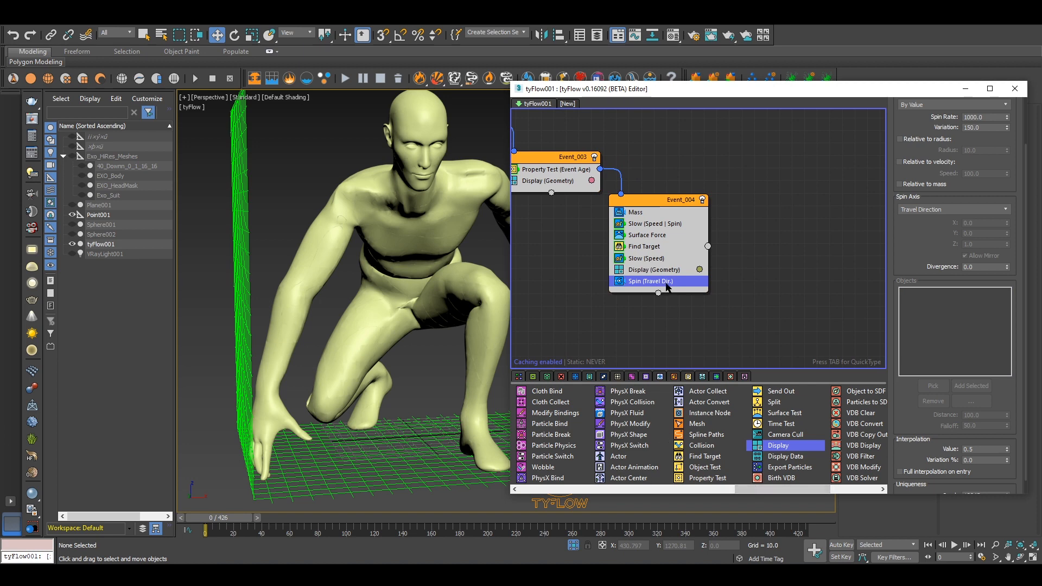
pyautogui.press('Tab')
pyautogui.write('time')
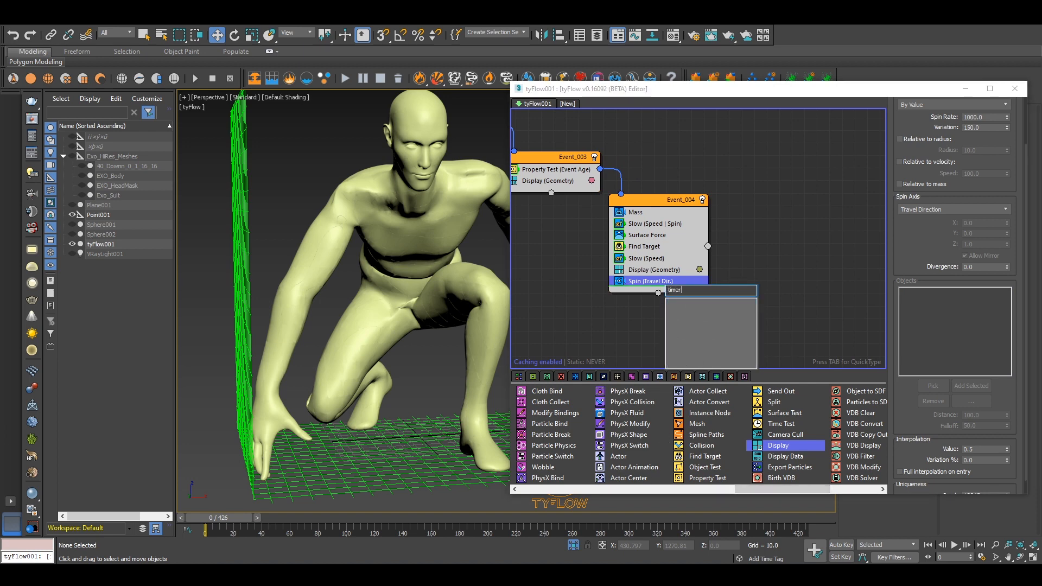
pyautogui.press('Return')
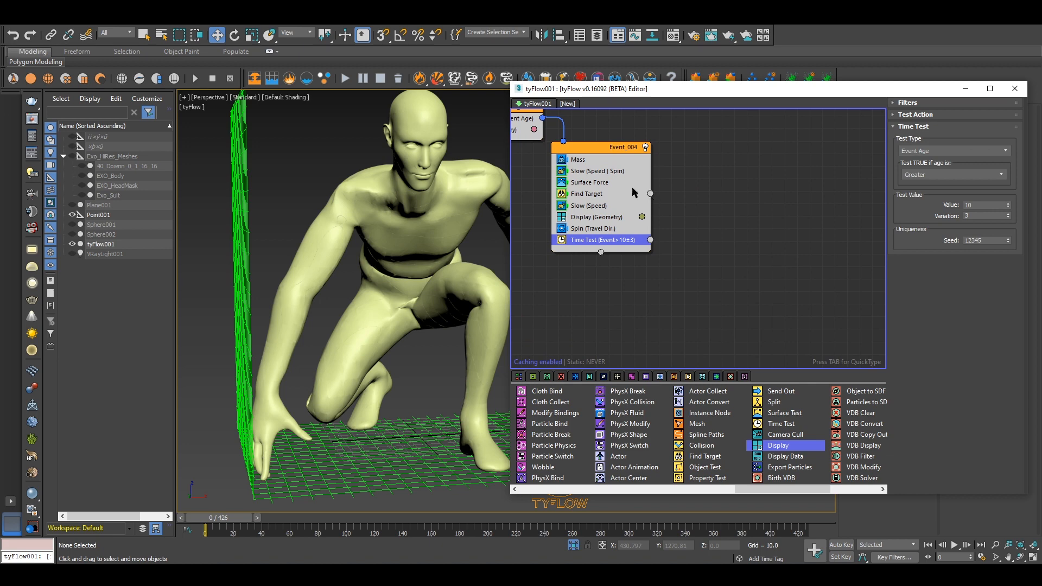
pyautogui.moveTo(611, 162); pyautogui.dragTo(613, 165)
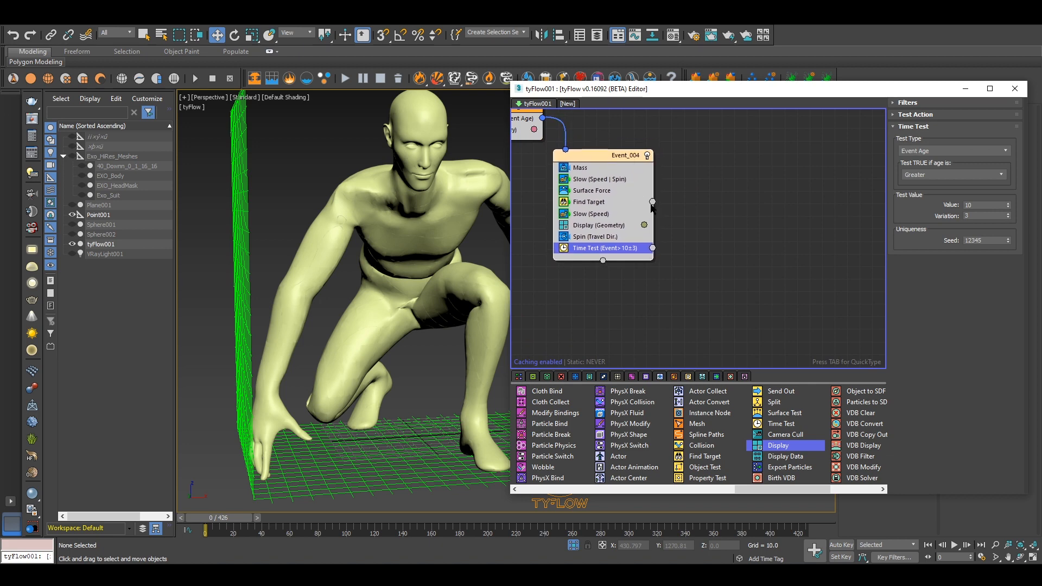
pyautogui.moveTo(652, 202); pyautogui.dragTo(750, 200)
pyautogui.moveTo(652, 248); pyautogui.dragTo(734, 240)
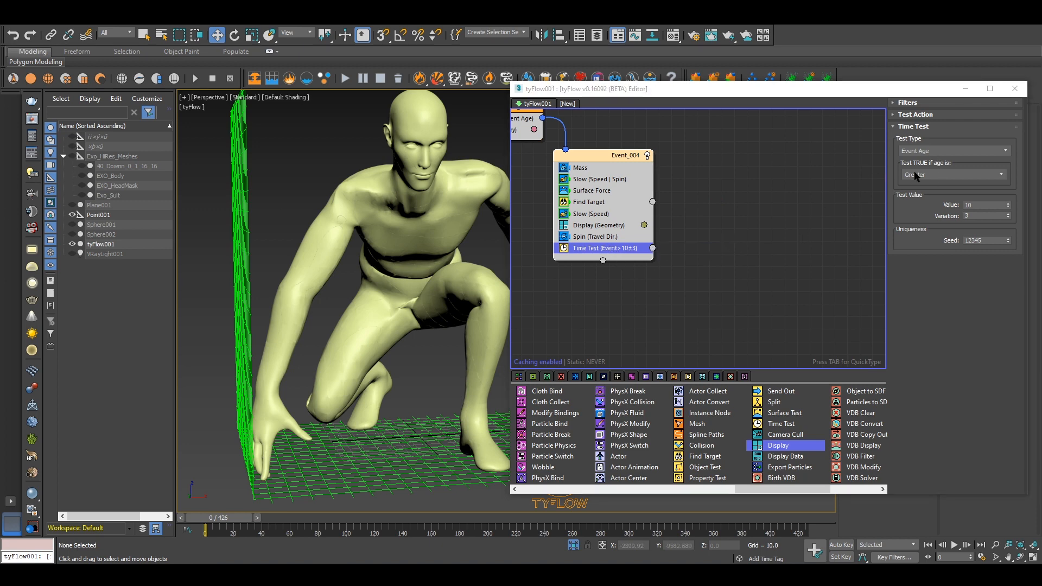
# Step: Set the Time Test's event age value to 50 with a variation of 5
pyautogui.doubleClick(975, 205)
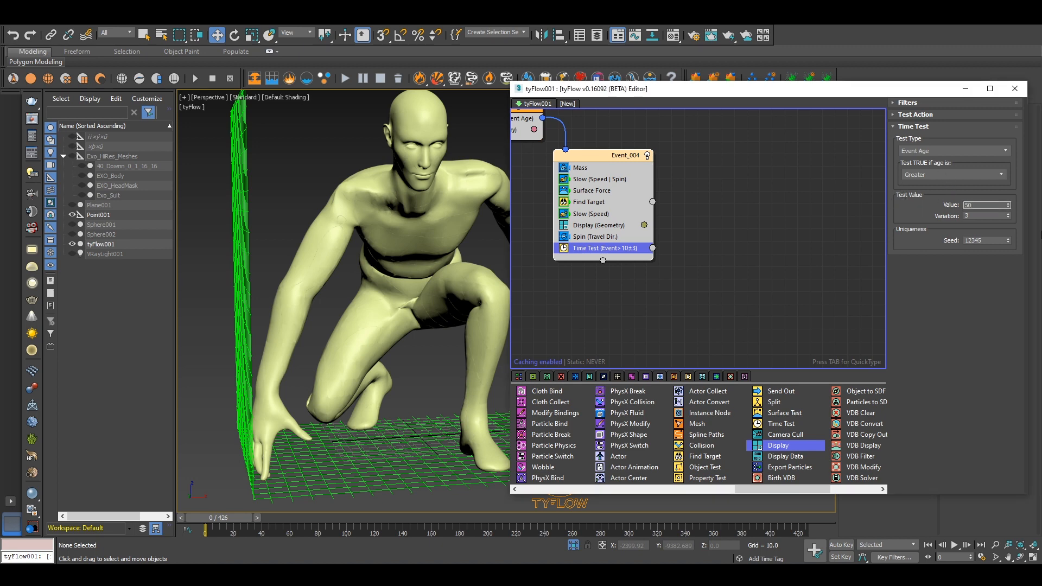
pyautogui.press('Return')
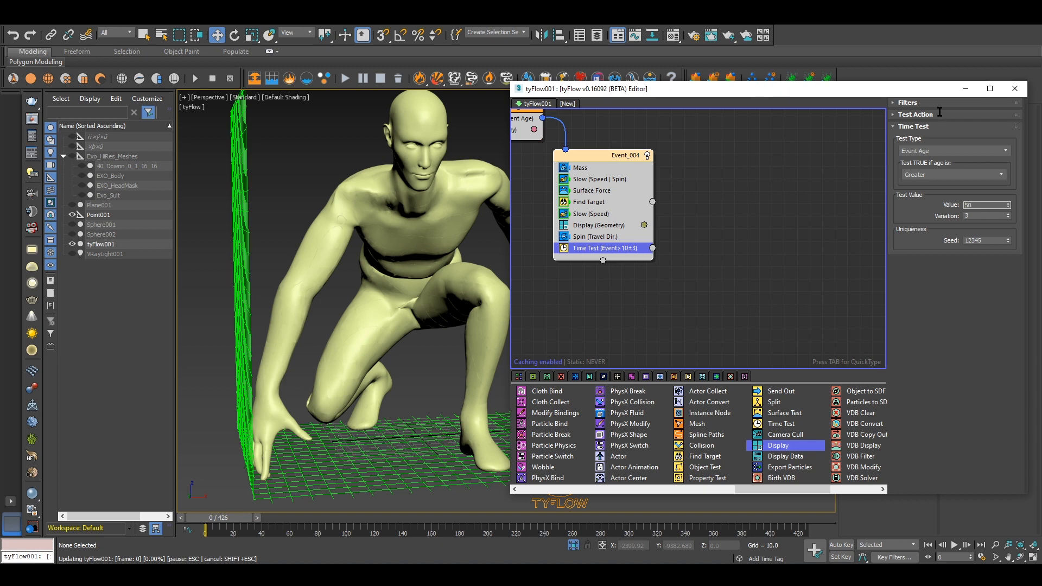
pyautogui.press('Tab')
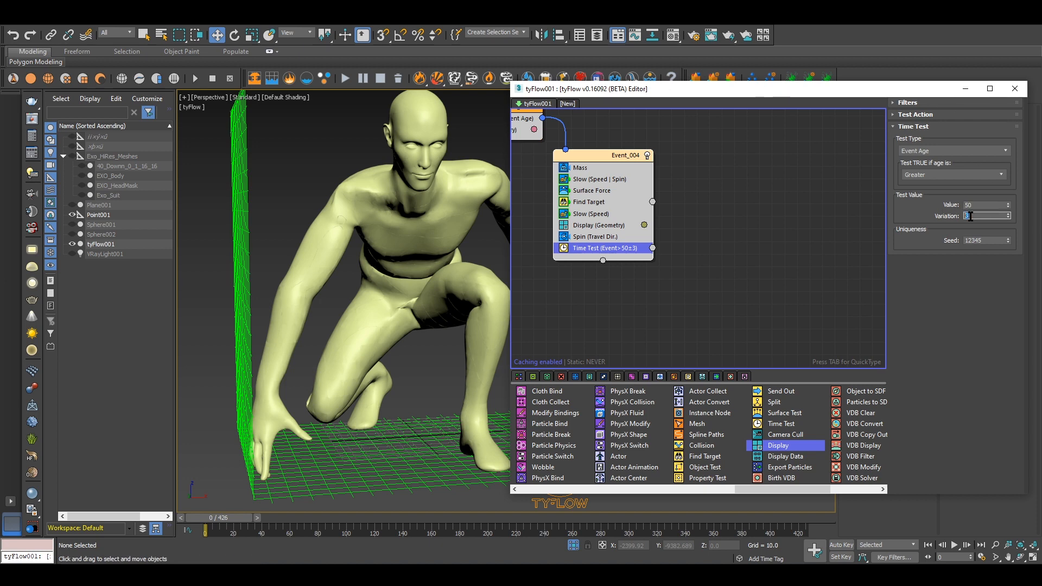
pyautogui.press('Return')
# Step: Create a new event with a Display operator beside Event_004 and wire the Find Target and Time Test outputs to it
pyautogui.moveTo(782, 447); pyautogui.dragTo(704, 274)
pyautogui.moveTo(735, 284); pyautogui.dragTo(726, 272)
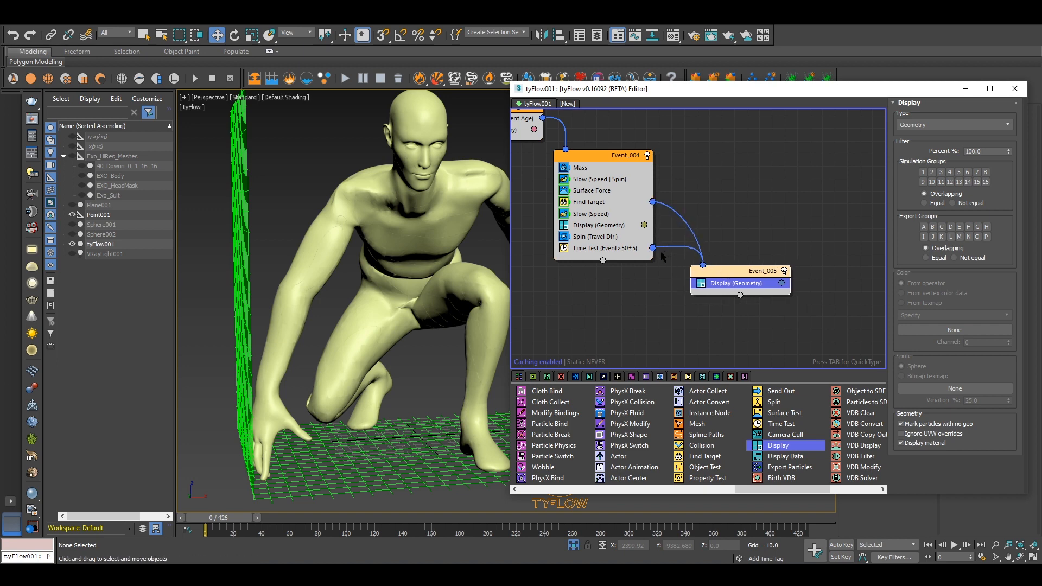
pyautogui.moveTo(734, 279); pyautogui.dragTo(718, 266)
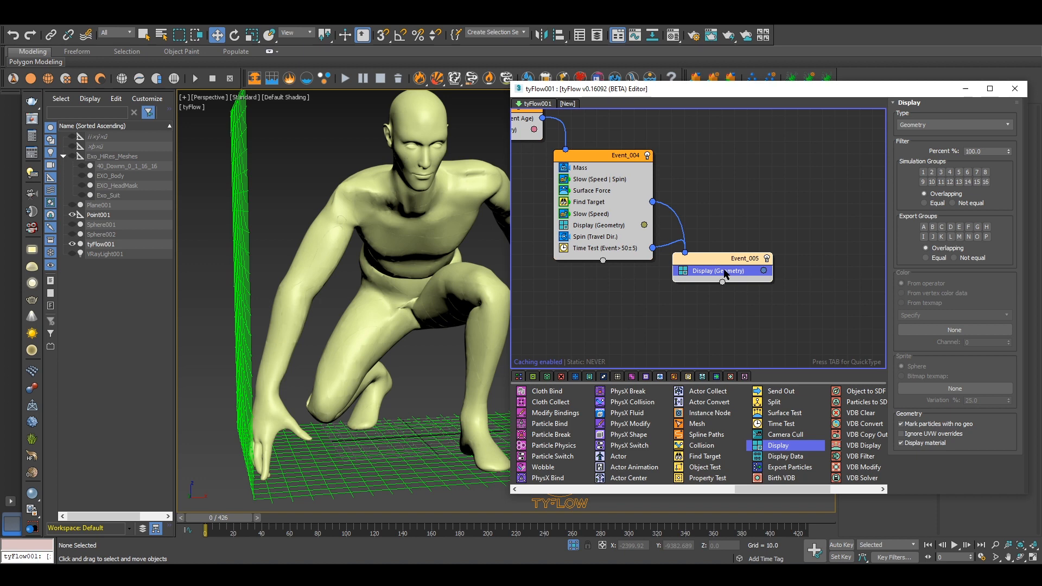
pyautogui.click(599, 249)
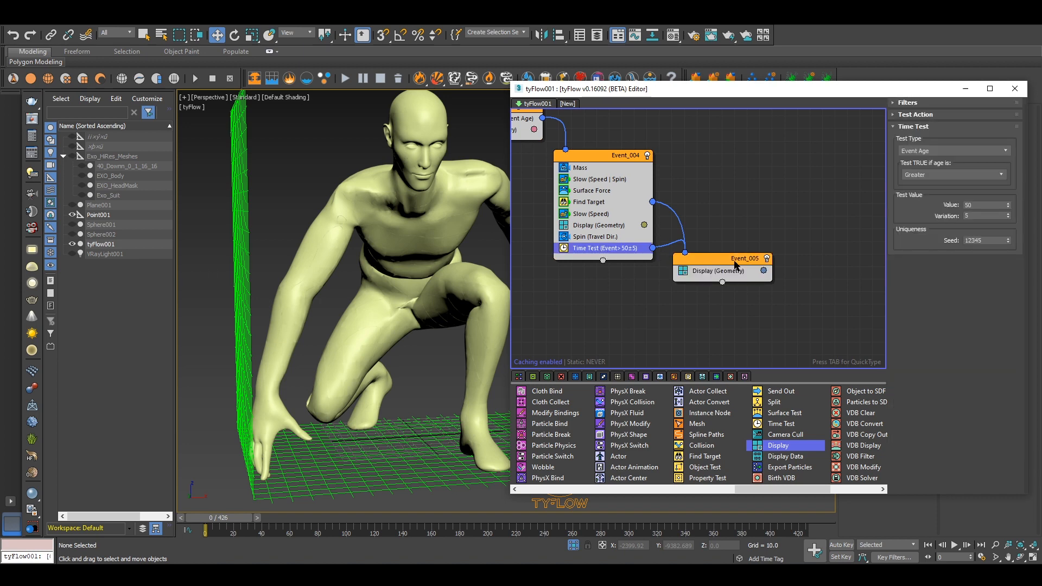
pyautogui.moveTo(736, 264); pyautogui.dragTo(729, 266)
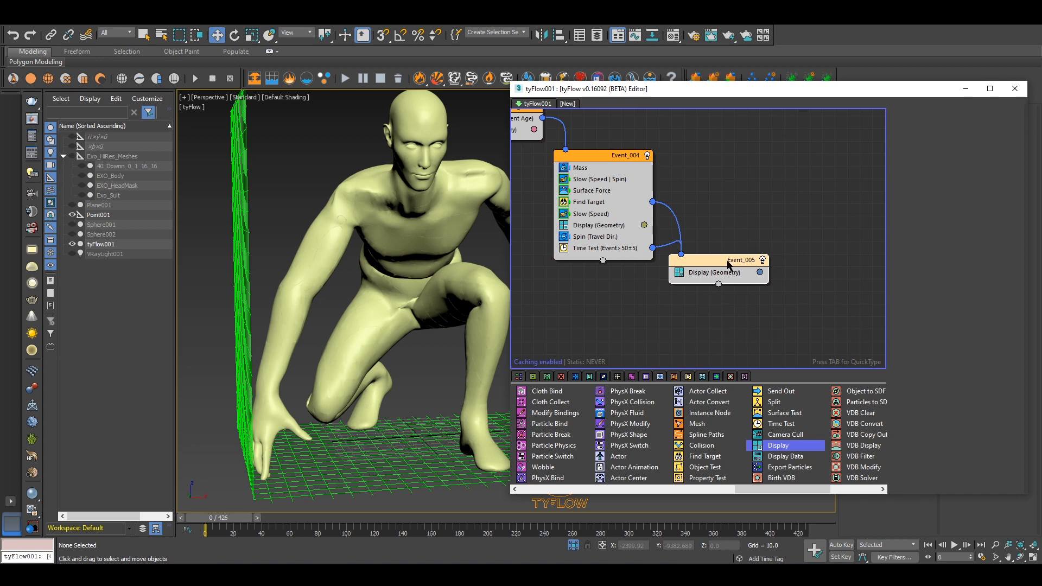
pyautogui.click(603, 254)
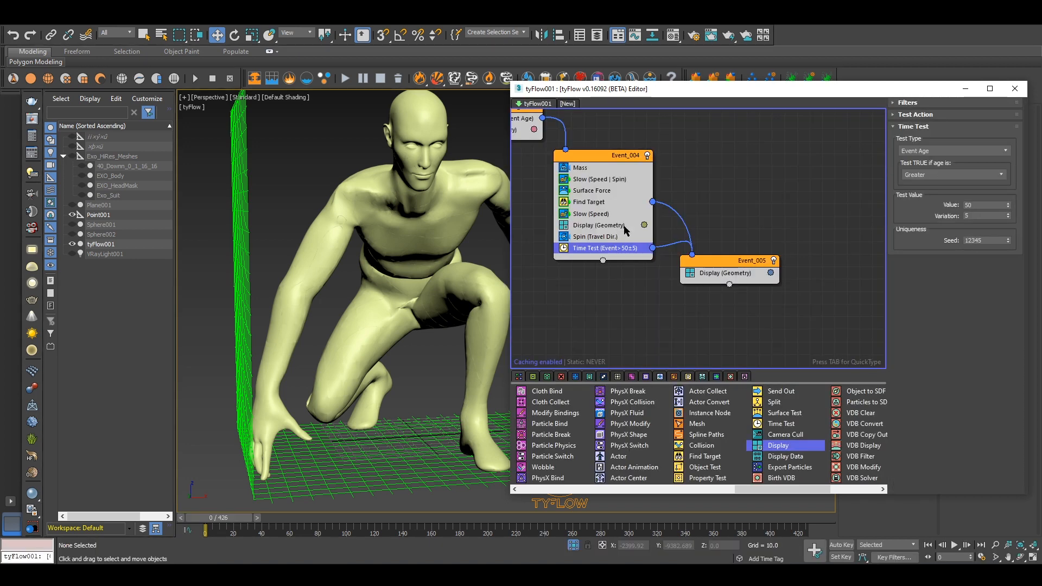
pyautogui.moveTo(716, 266); pyautogui.dragTo(708, 265)
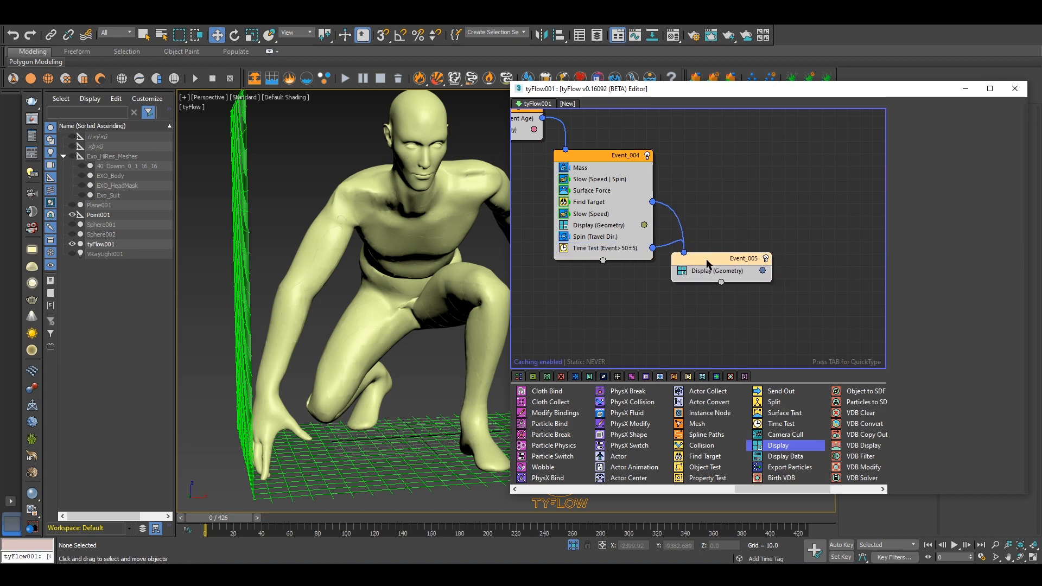
# Step: Copy the Slow (Speed | Spin) operator from Event_004 into Event_005 above Display
pyautogui.click(720, 276)
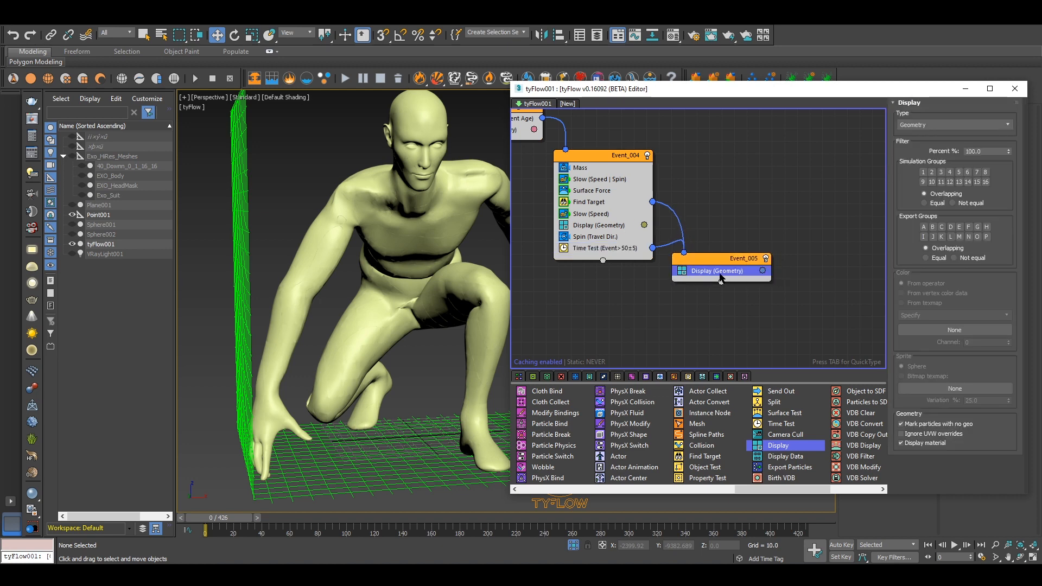
pyautogui.click(614, 185)
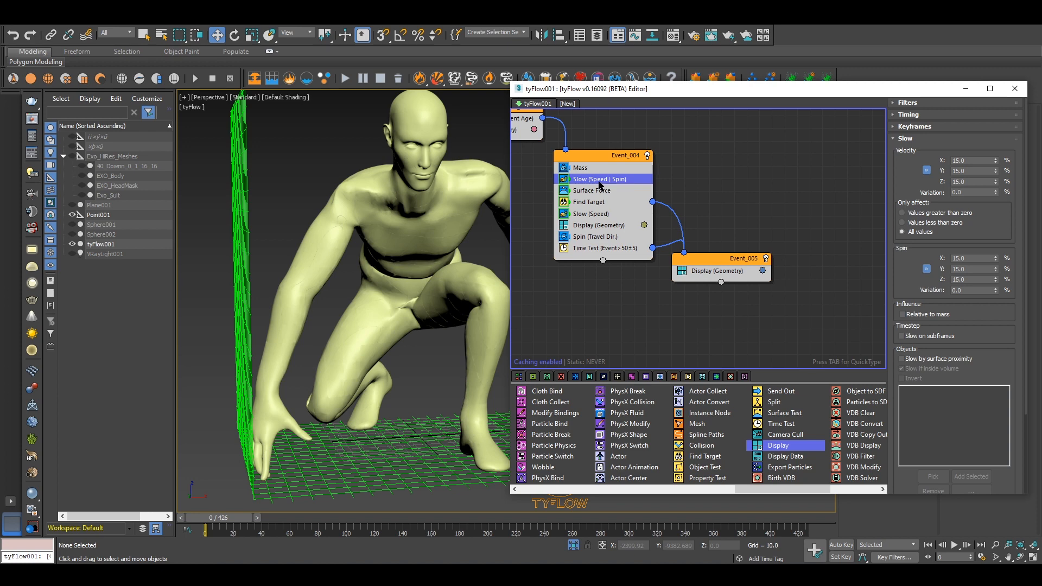
pyautogui.moveTo(600, 185); pyautogui.dragTo(741, 292)
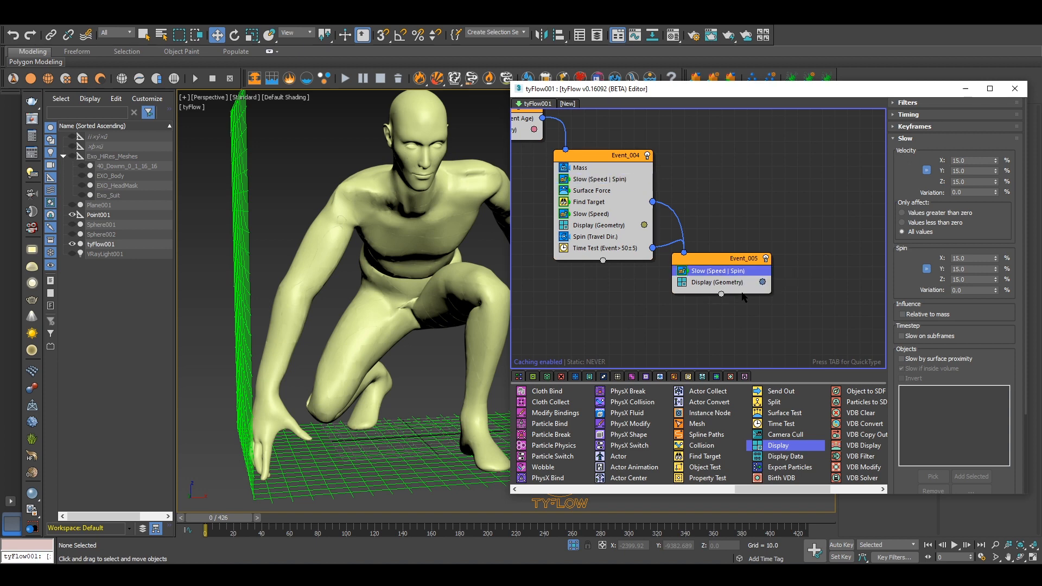
# Step: Add a PhysX Switch operator to Event_005 between Slow and Display, and switch it to Kinematic
pyautogui.click(723, 282)
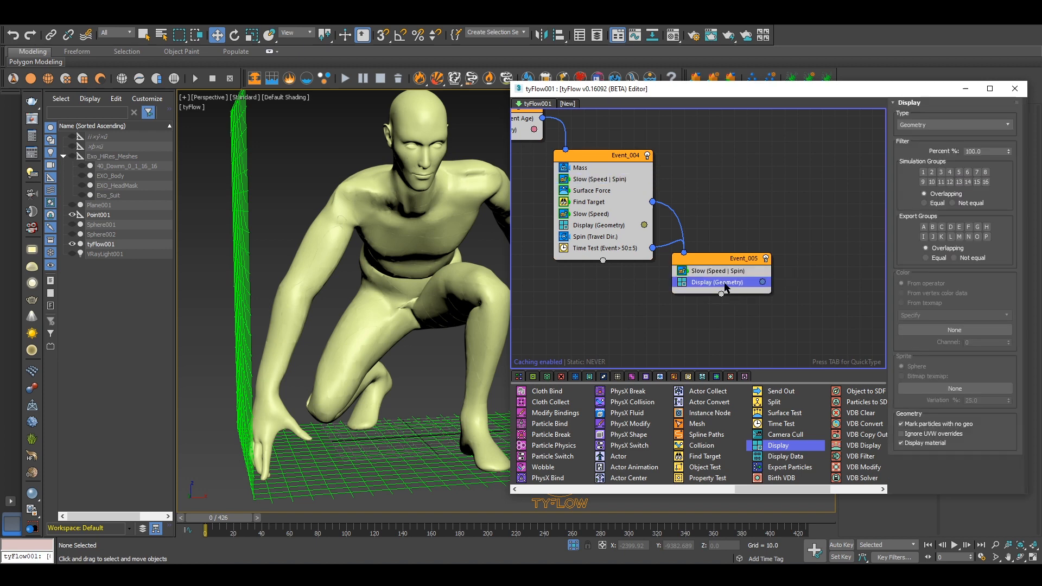
pyautogui.press('Tab')
pyautogui.write('phy')
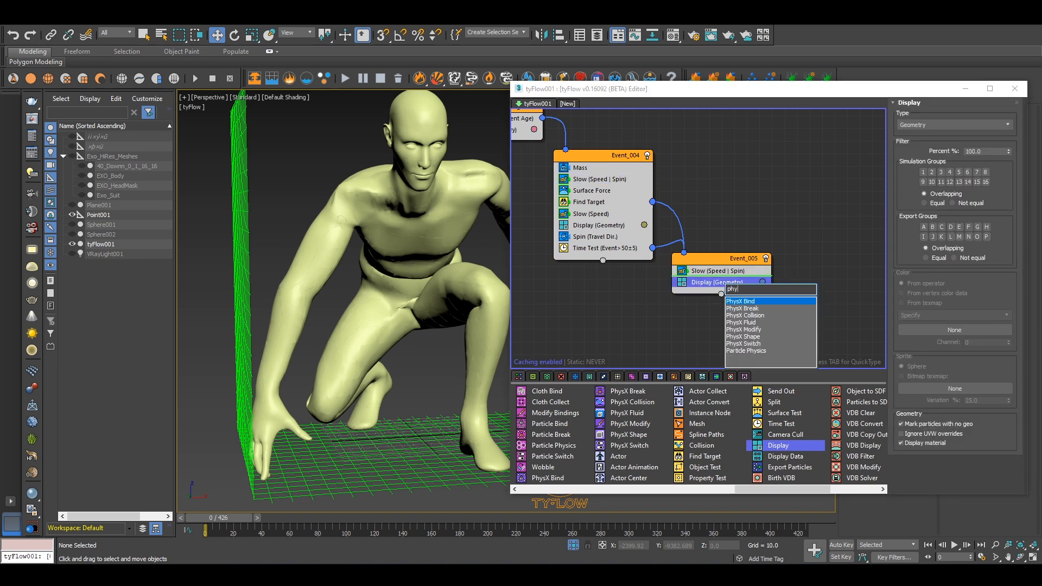
pyautogui.press('Down')
pyautogui.press('Down')
pyautogui.press('Down')
pyautogui.press('Down')
pyautogui.press('Down')
pyautogui.press('Down')
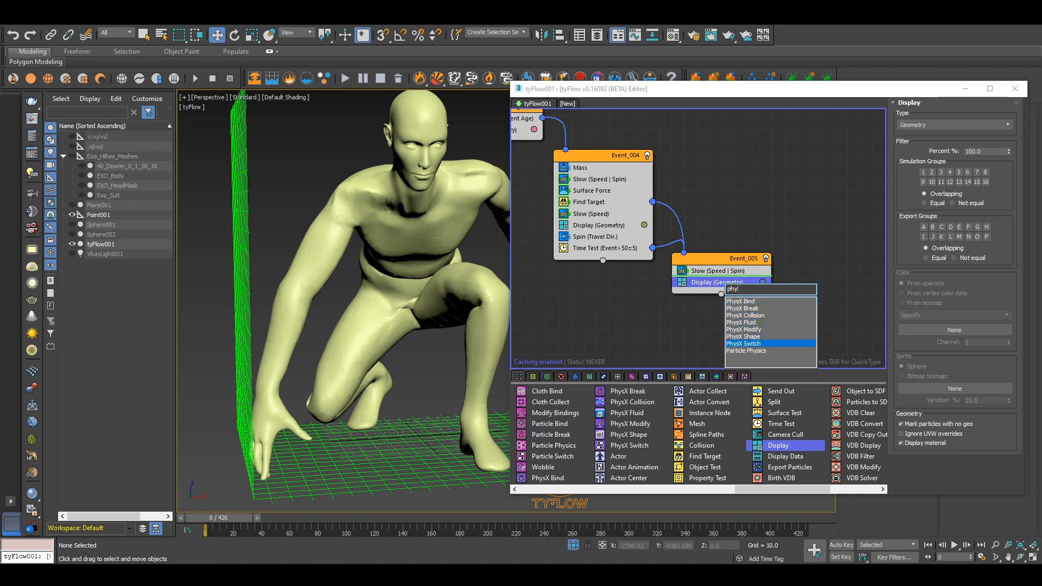
pyautogui.press('Return')
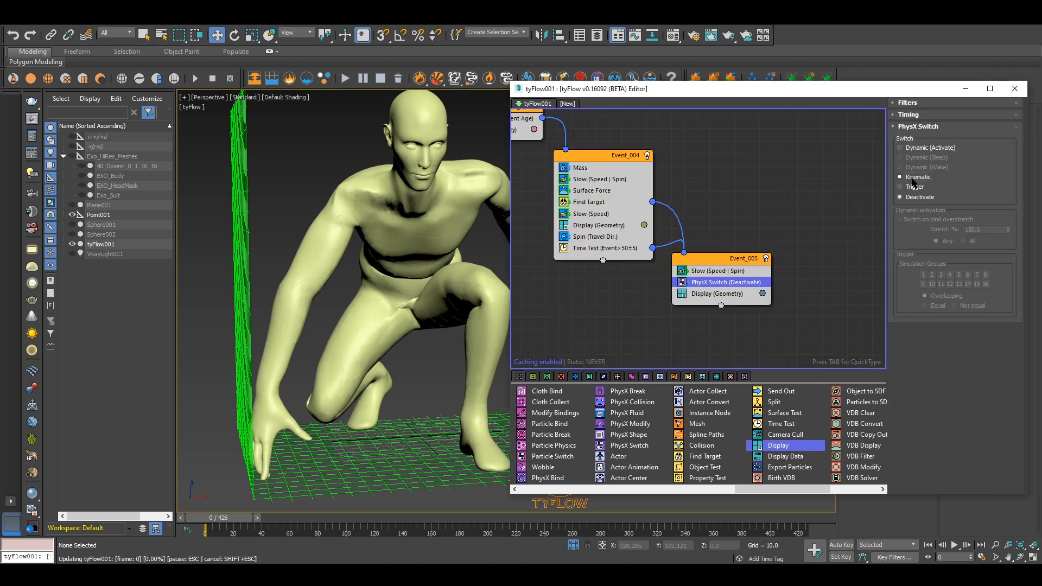
# Step: Add a Find Target operator to Event_005 between the PhysX Switch and Display operators
pyautogui.click(714, 295)
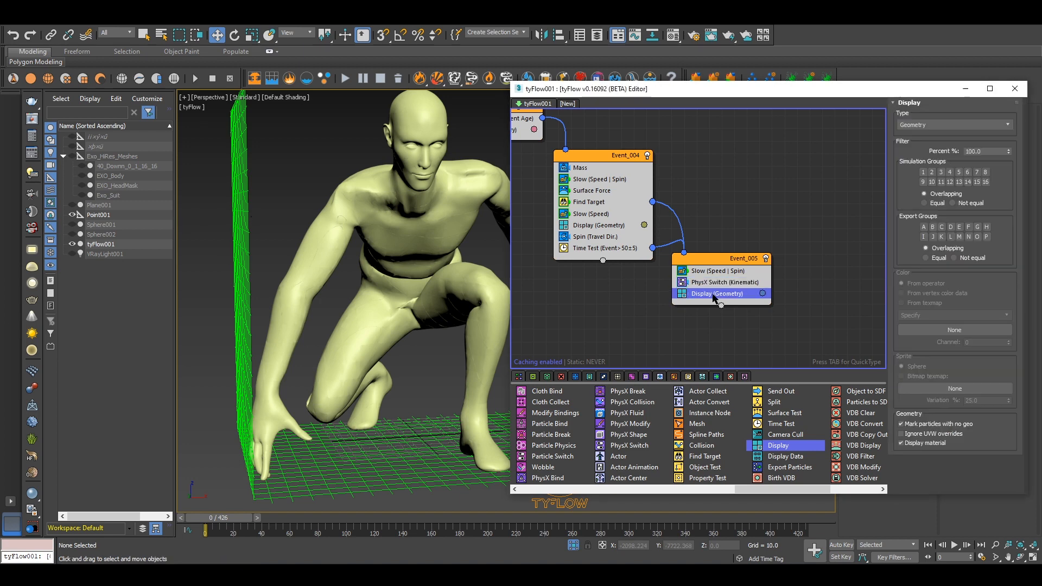
pyautogui.press('Tab')
pyautogui.write('finf')
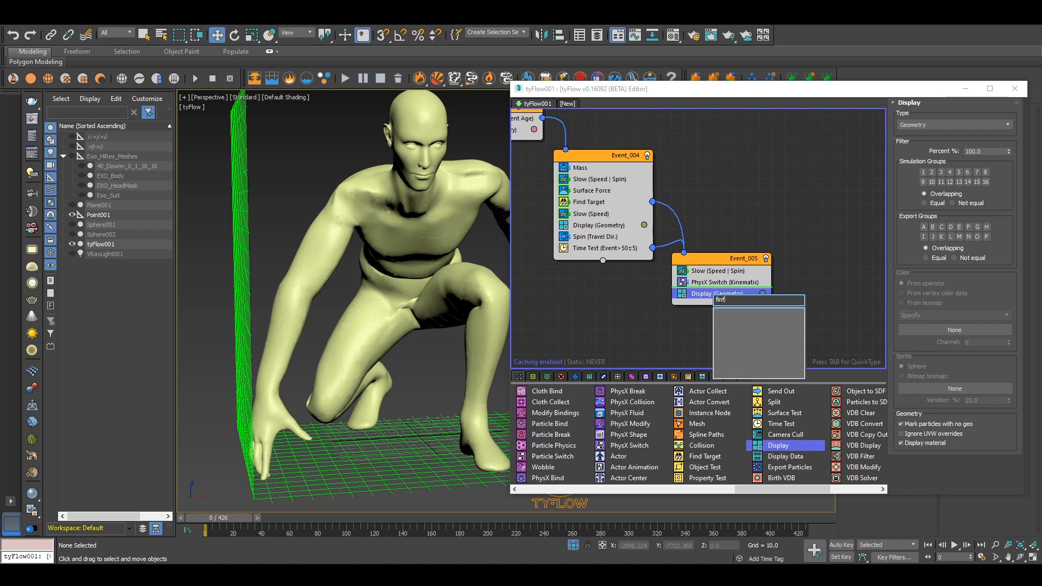
pyautogui.write('d')
pyautogui.press('Return')
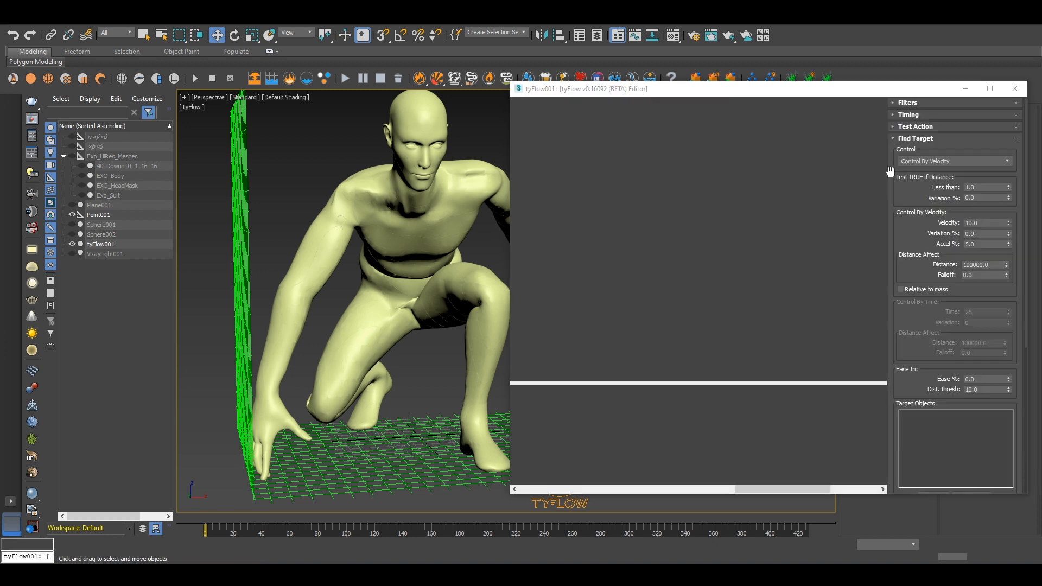
# Step: Set Event_005's Find Target distance test to less than 10 with a 20% variation
pyautogui.moveTo(980, 187); pyautogui.dragTo(952, 185)
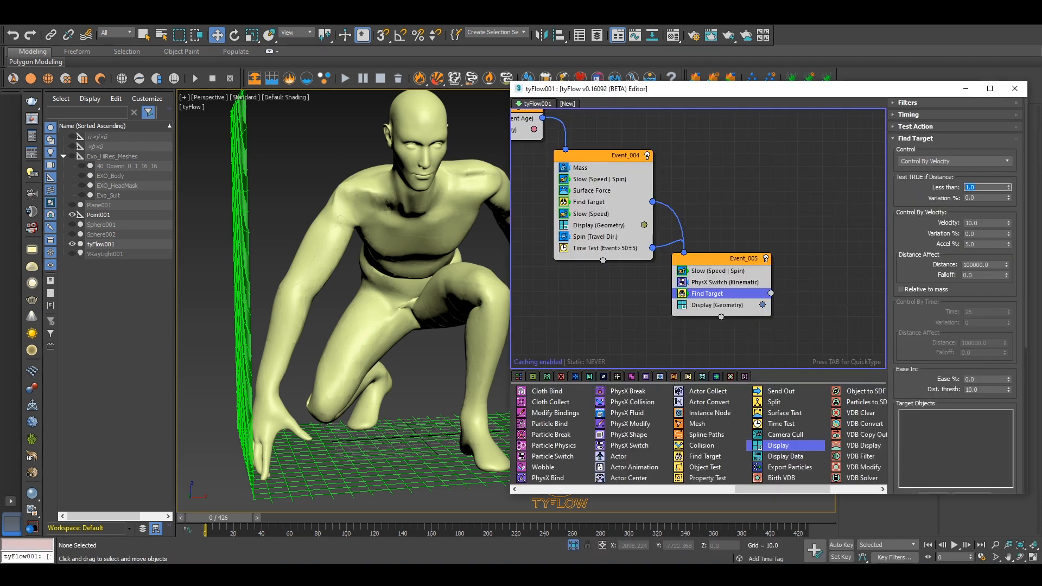
pyautogui.write('10')
pyautogui.press('Return')
pyautogui.press('Tab')
pyautogui.write('20')
pyautogui.press('Return')
pyautogui.scroll(-1, 930, 200)
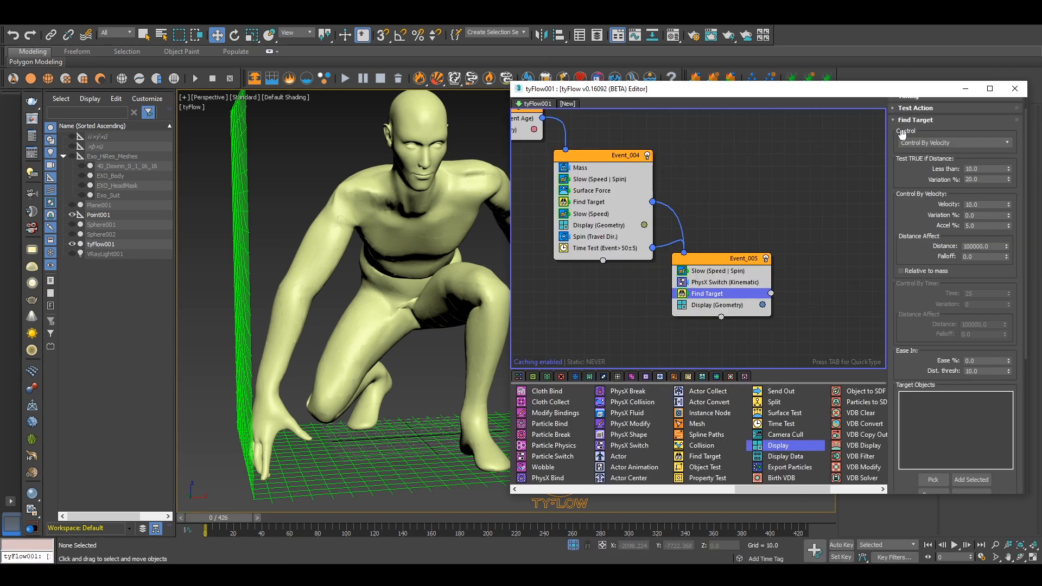
# Step: Switch Event_005's Find Target to Control By Time, with a time of 30 and a variation of 10
pyautogui.click(946, 143)
pyautogui.click(926, 160)
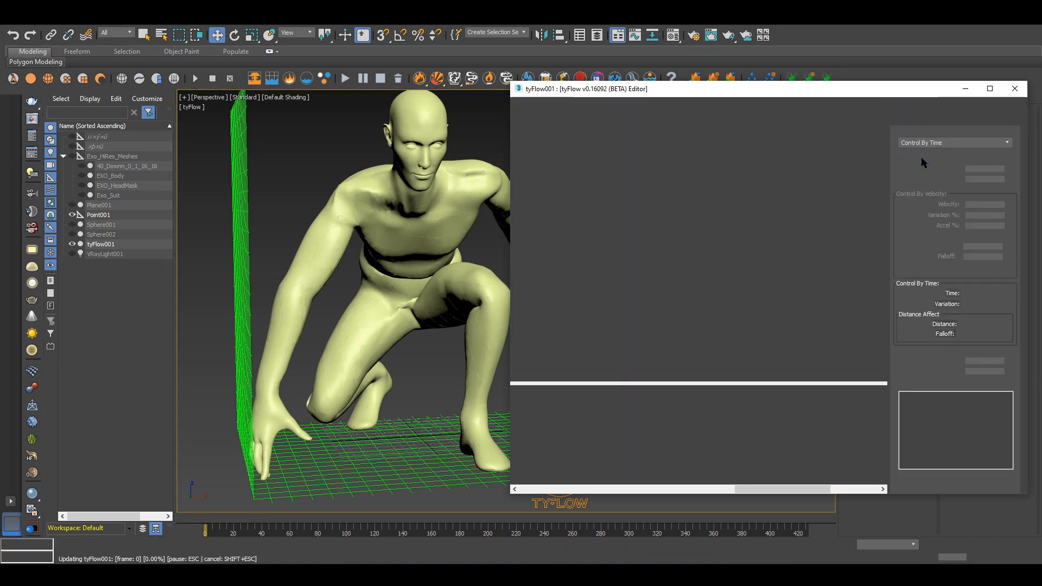
pyautogui.scroll(-4, 946, 226)
pyautogui.click(976, 226)
pyautogui.write('30')
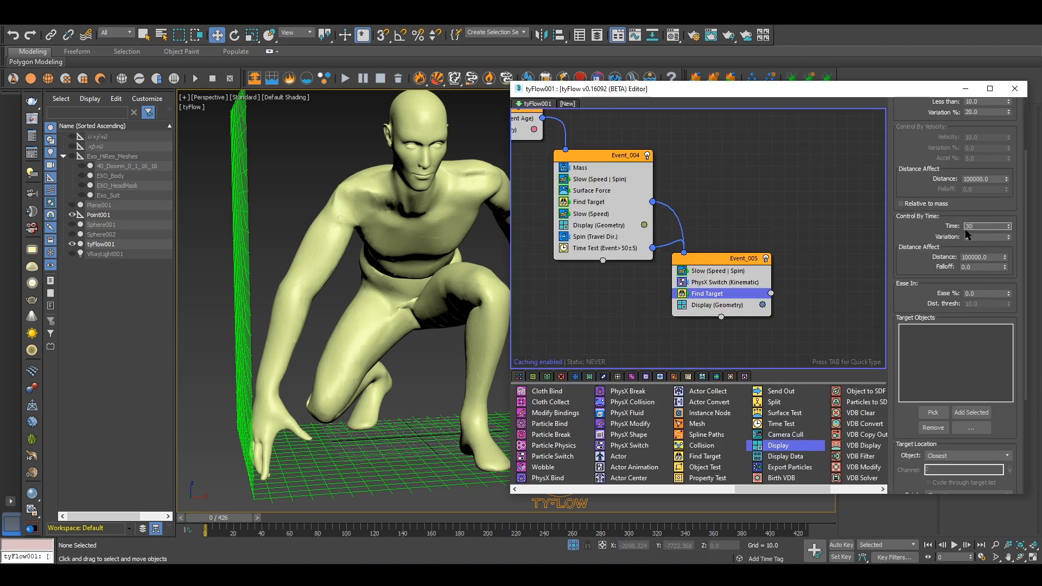
pyautogui.press('Return')
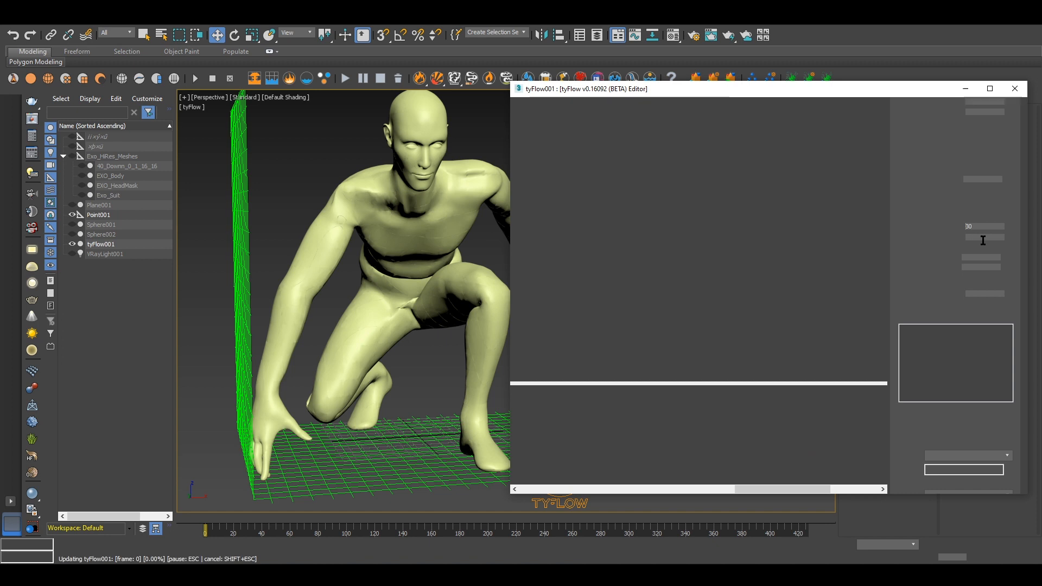
pyautogui.moveTo(982, 239); pyautogui.dragTo(963, 238)
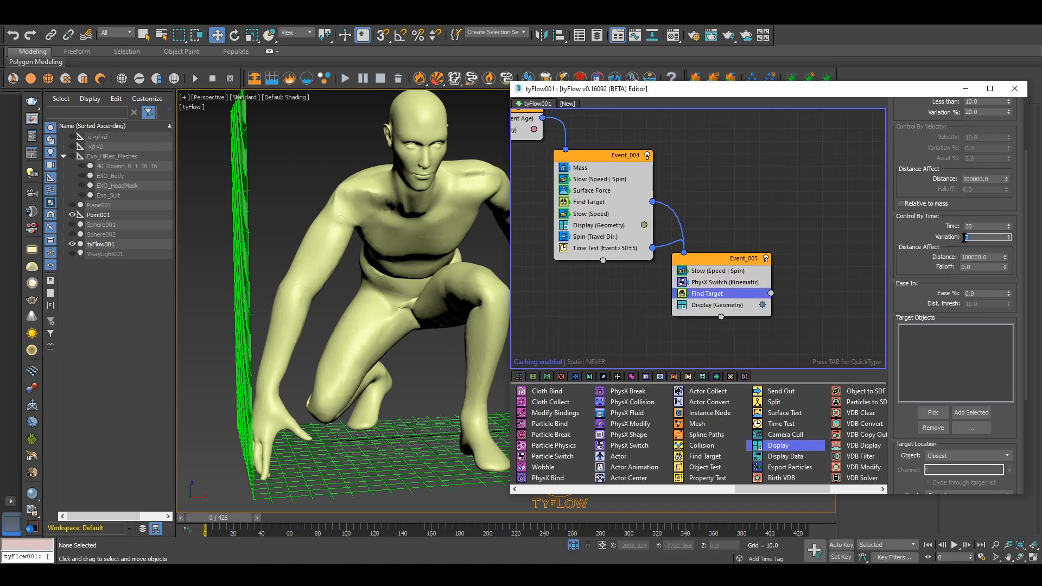
pyautogui.write('10')
pyautogui.press('Return')
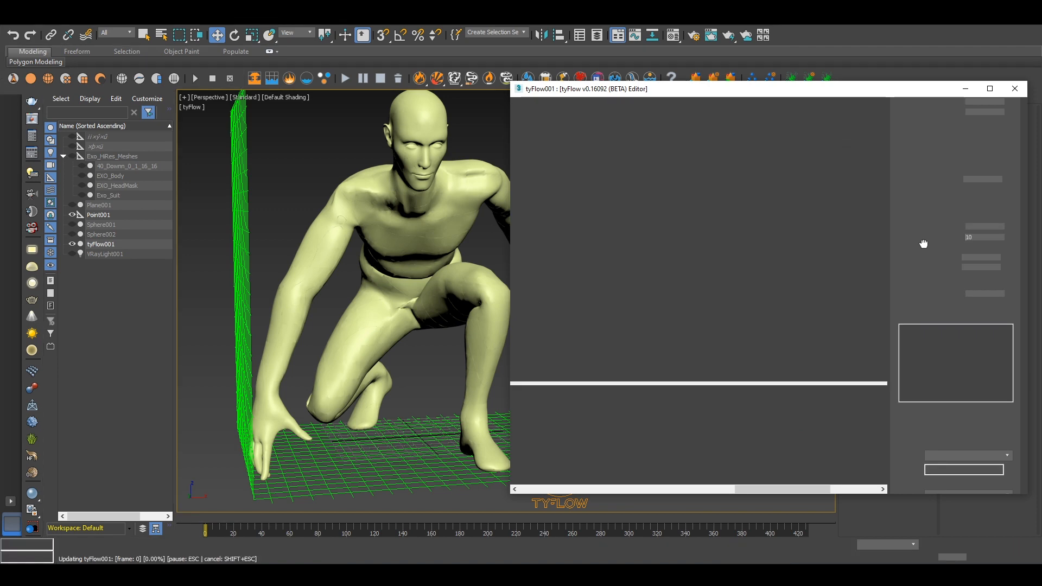
# Step: Set the Ease In percentage of Event_005's Find Target operator to 5
pyautogui.scroll(-3, 913, 295)
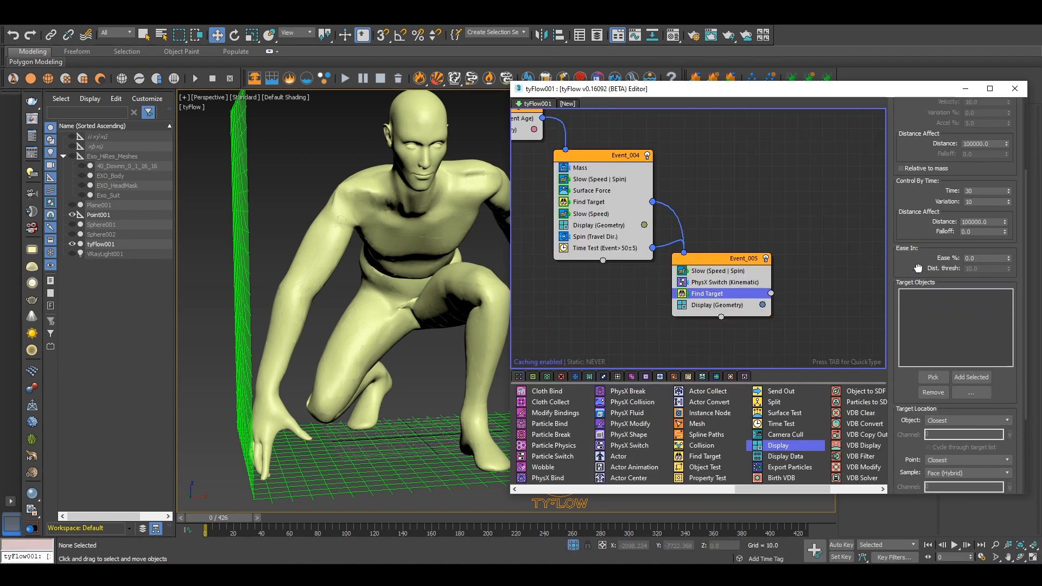
pyautogui.moveTo(979, 244); pyautogui.dragTo(944, 243)
pyautogui.write('10')
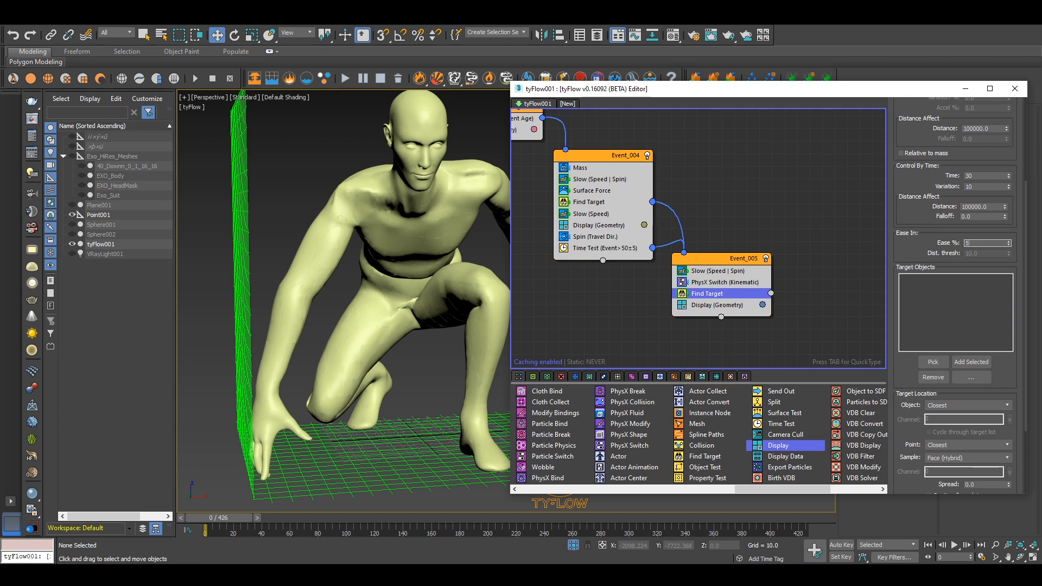
pyautogui.press('Return')
# Step: Set the Find Target's target location point to Custom TM, using the ORIGINAL TM channel
pyautogui.scroll(-3, 901, 301)
pyautogui.scroll(-1, 901, 301)
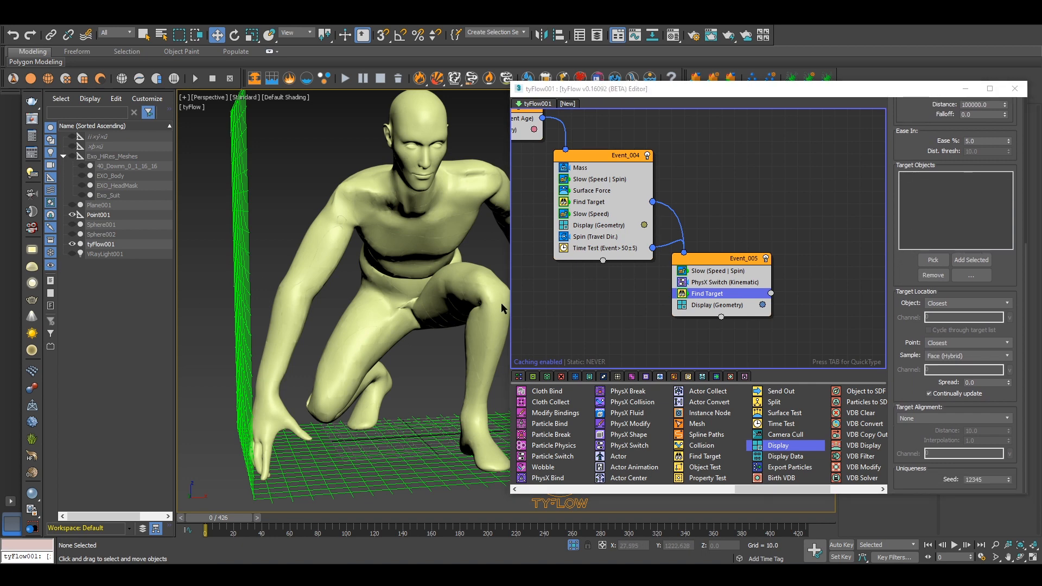
pyautogui.scroll(-1, 659, 308)
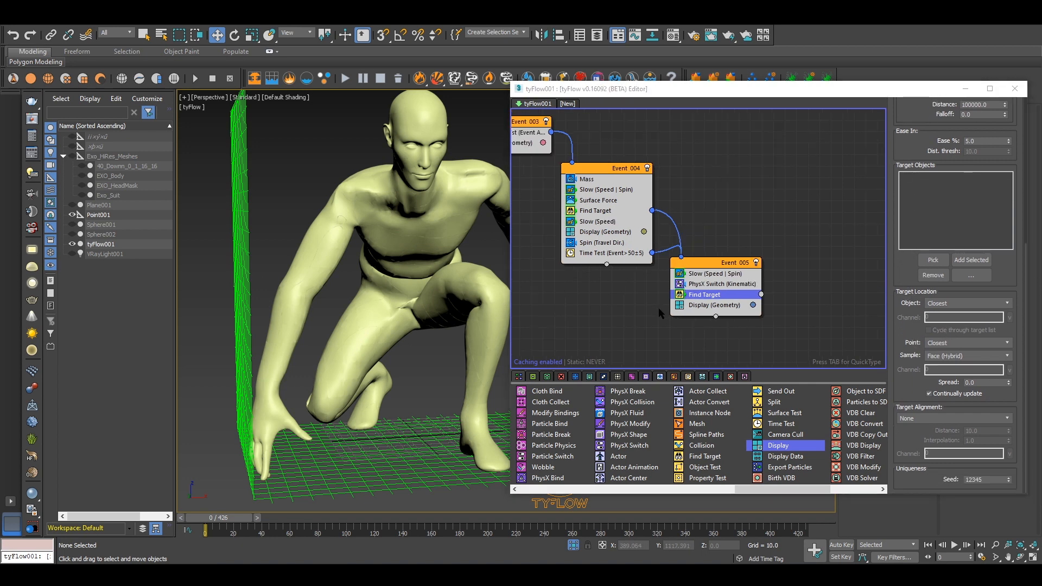
pyautogui.moveTo(659, 307); pyautogui.dragTo(693, 314, button='middle')
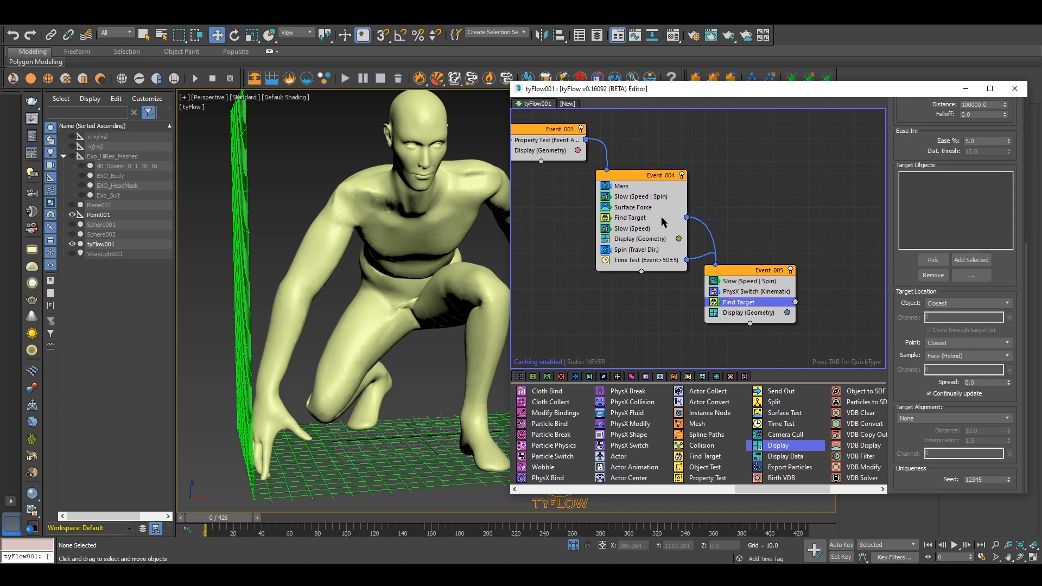
pyautogui.click(961, 342)
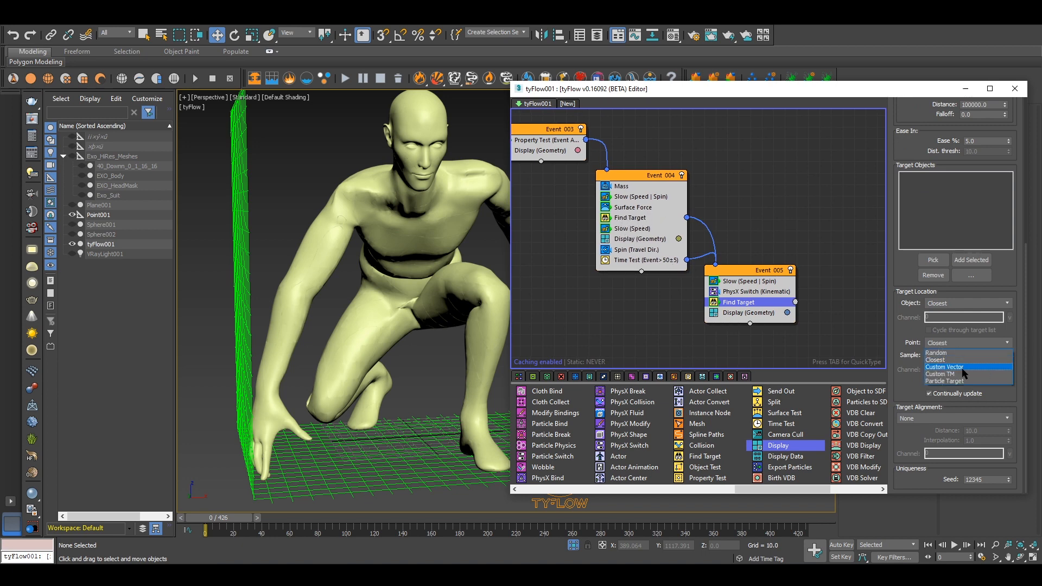
pyautogui.click(950, 374)
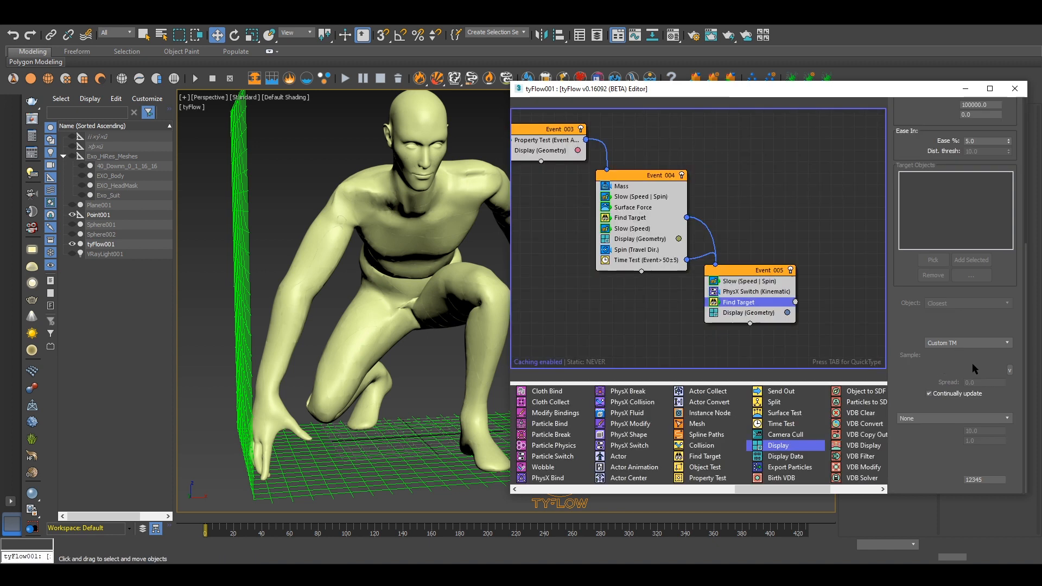
pyautogui.click(1005, 369)
pyautogui.click(976, 386)
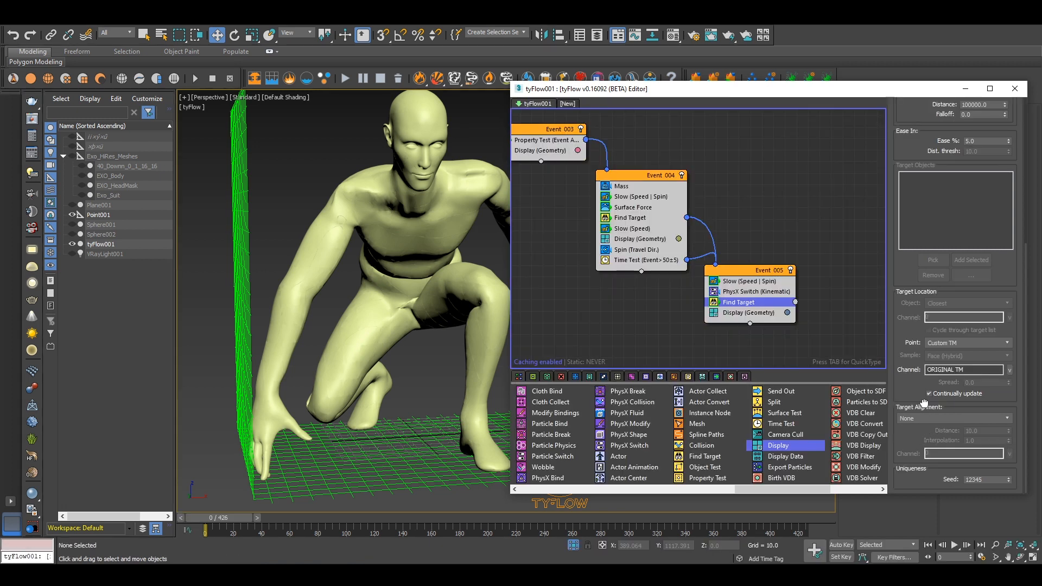
# Step: Set the Find Target's target alignment to Custom TM, using the ORIGINAL TM channel
pyautogui.click(936, 417)
pyautogui.click(925, 442)
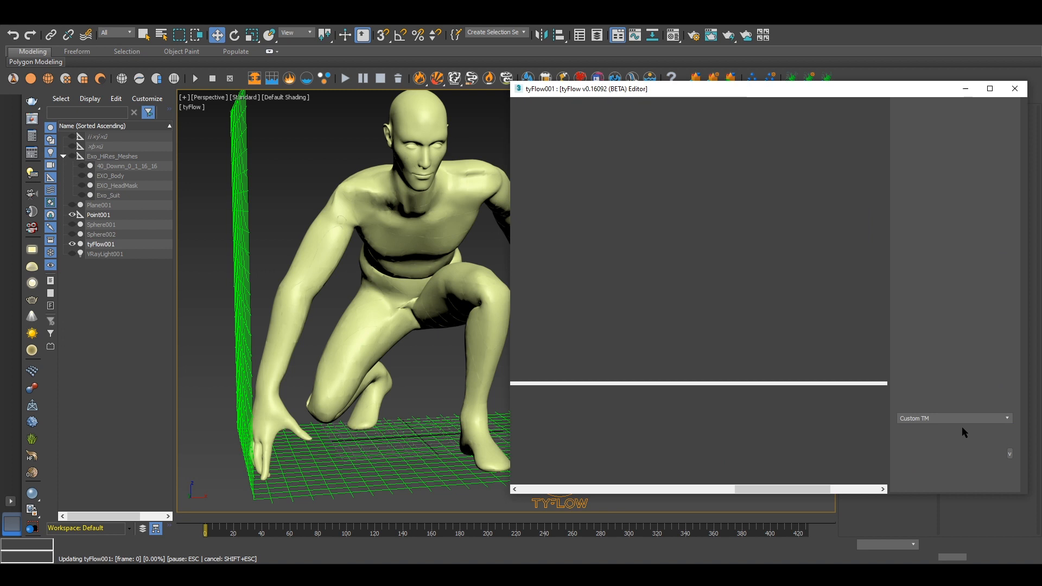
pyautogui.click(1011, 456)
pyautogui.click(977, 466)
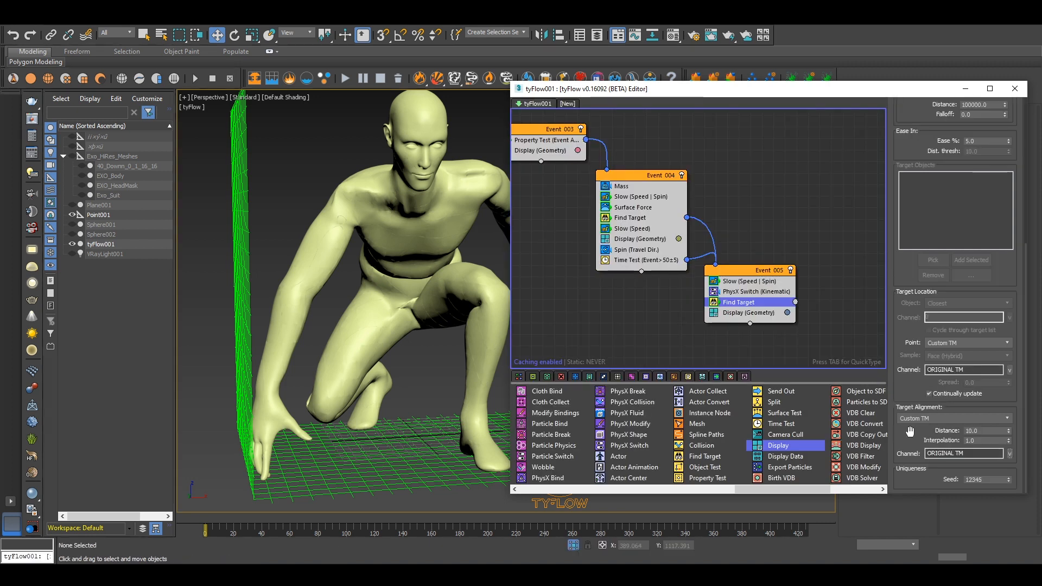
pyautogui.moveTo(921, 395); pyautogui.dragTo(933, 438)
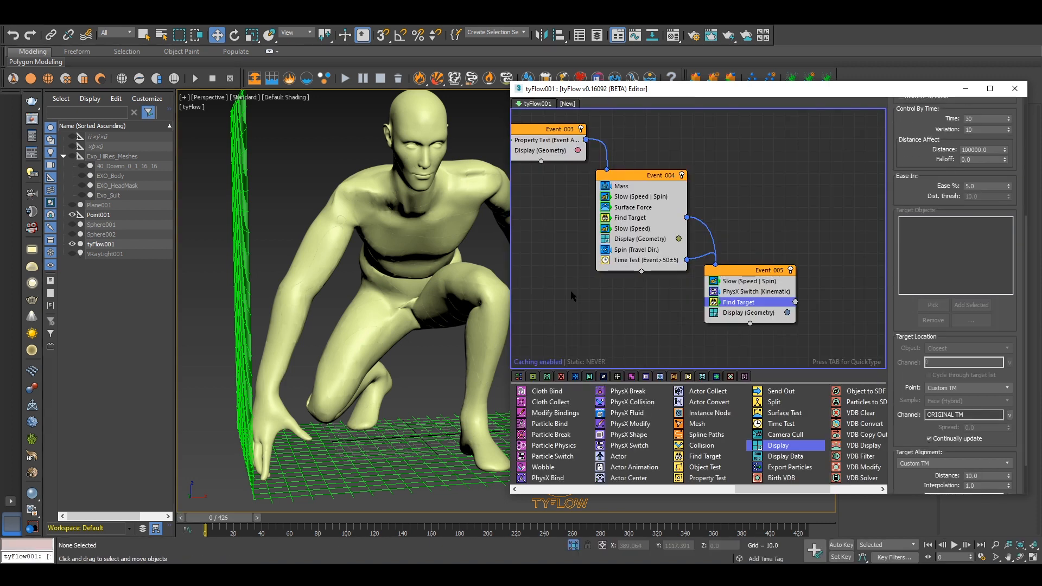
# Step: Add a PhysX Collision operator to Event_004 between Spin (Travel Dir.) and the Time Test
pyautogui.moveTo(571, 291); pyautogui.dragTo(698, 264, button='middle')
pyautogui.scroll(-2, 662, 252)
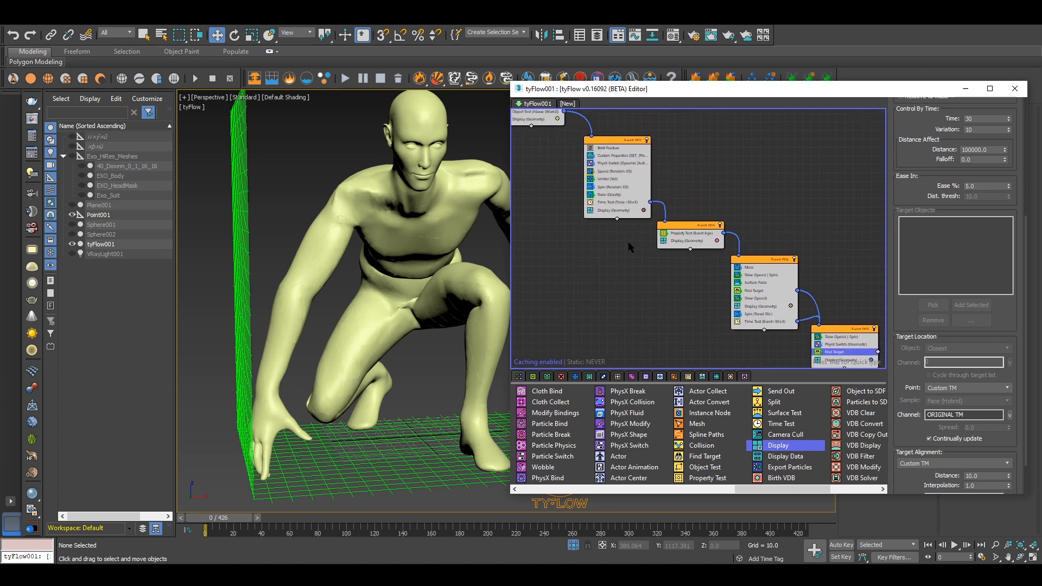
pyautogui.moveTo(628, 247); pyautogui.dragTo(631, 194, button='middle')
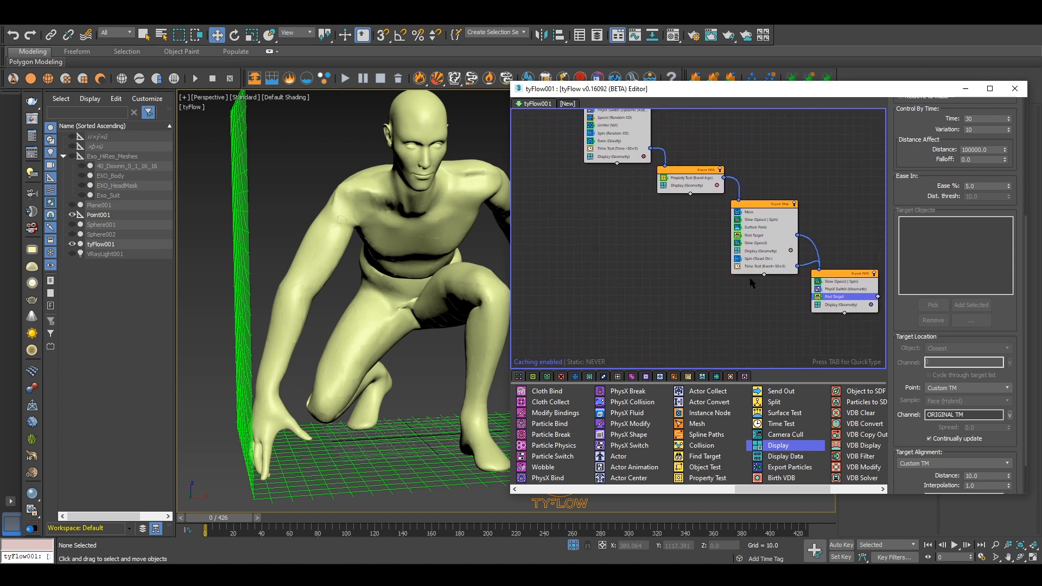
pyautogui.scroll(3, 779, 293)
pyautogui.moveTo(758, 298); pyautogui.dragTo(744, 295, button='middle')
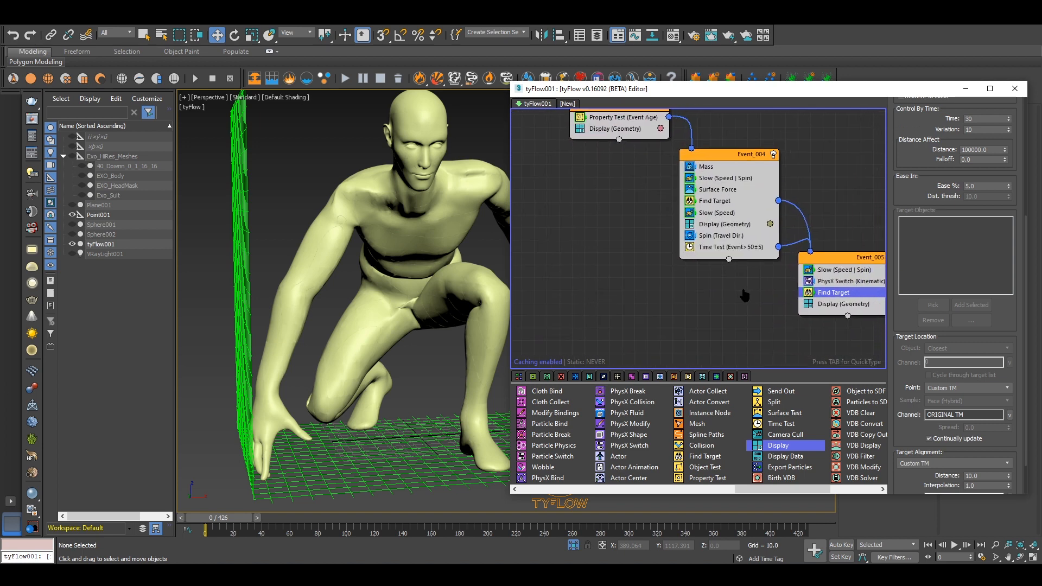
pyautogui.moveTo(628, 181); pyautogui.dragTo(634, 209, button='middle')
pyautogui.moveTo(737, 306); pyautogui.dragTo(700, 275, button='middle')
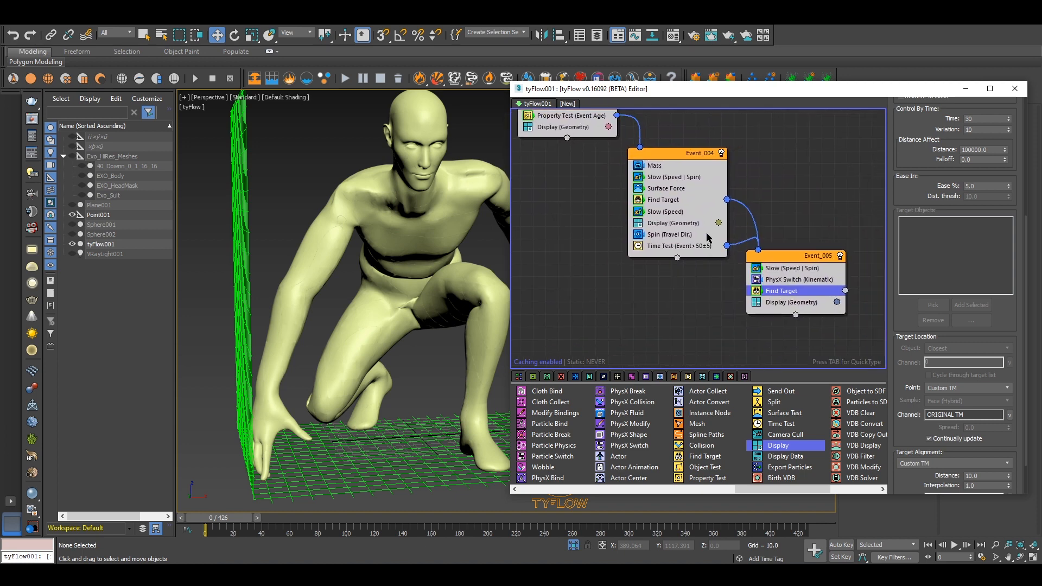
pyautogui.click(670, 246)
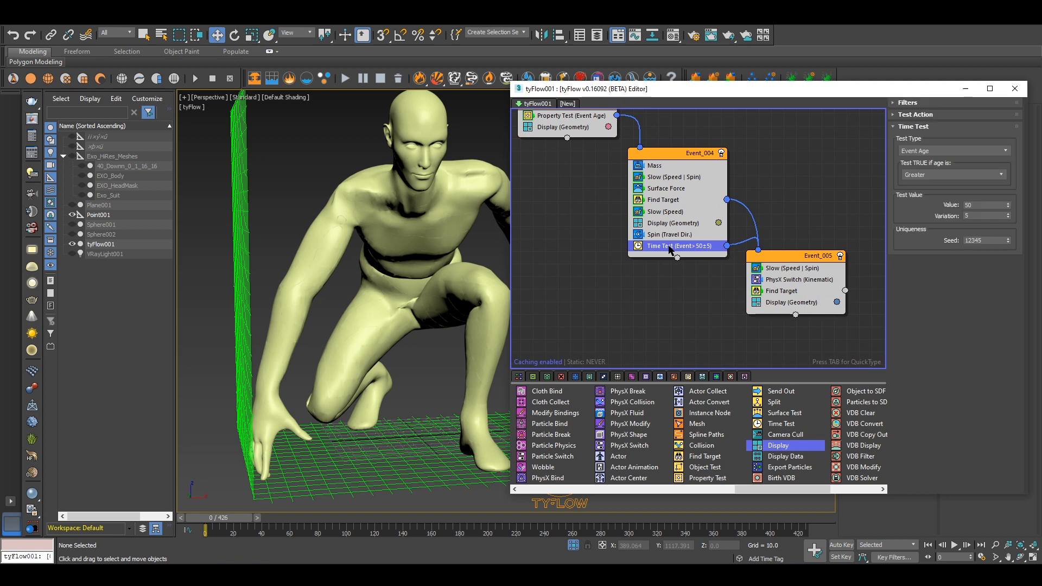
pyautogui.press('Tab')
pyautogui.write('plhys')
pyautogui.press('Down')
pyautogui.press('Down')
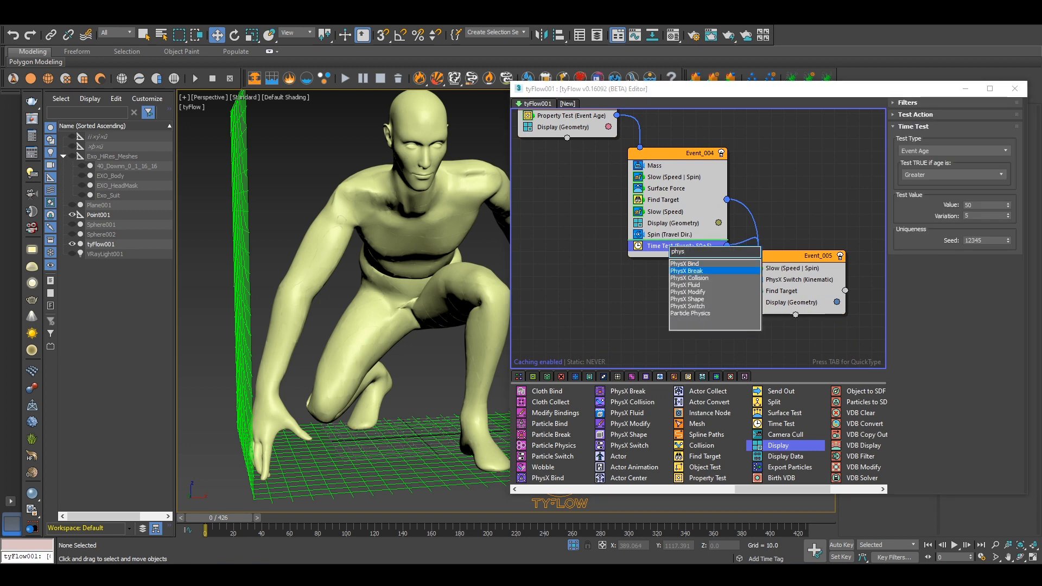
pyautogui.press('Return')
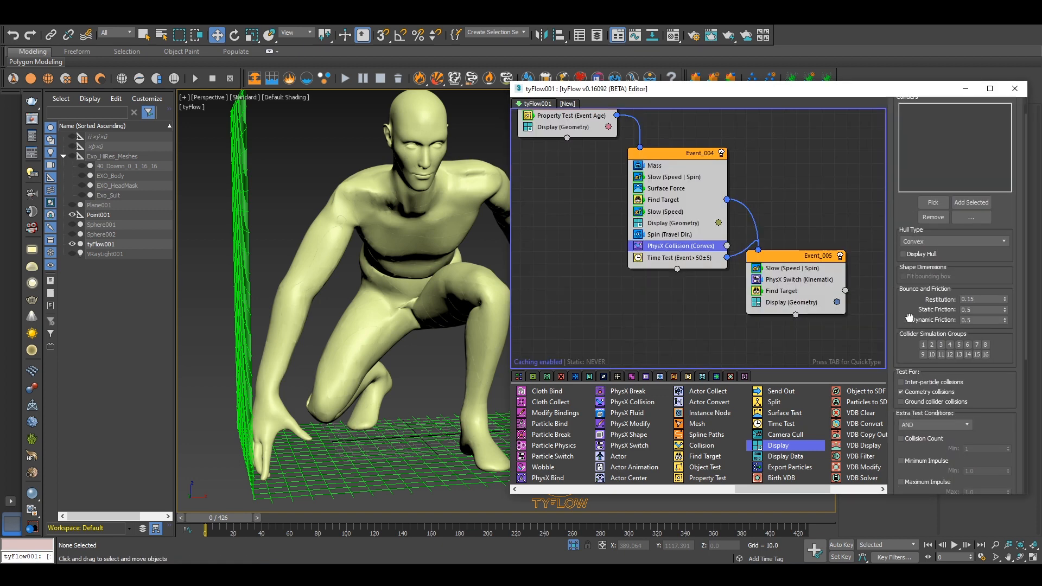
# Step: Review the PhysX Collision settings and copy the operator from Event_004 into Event_003 between Property Test and Display
pyautogui.scroll(-3, 921, 281)
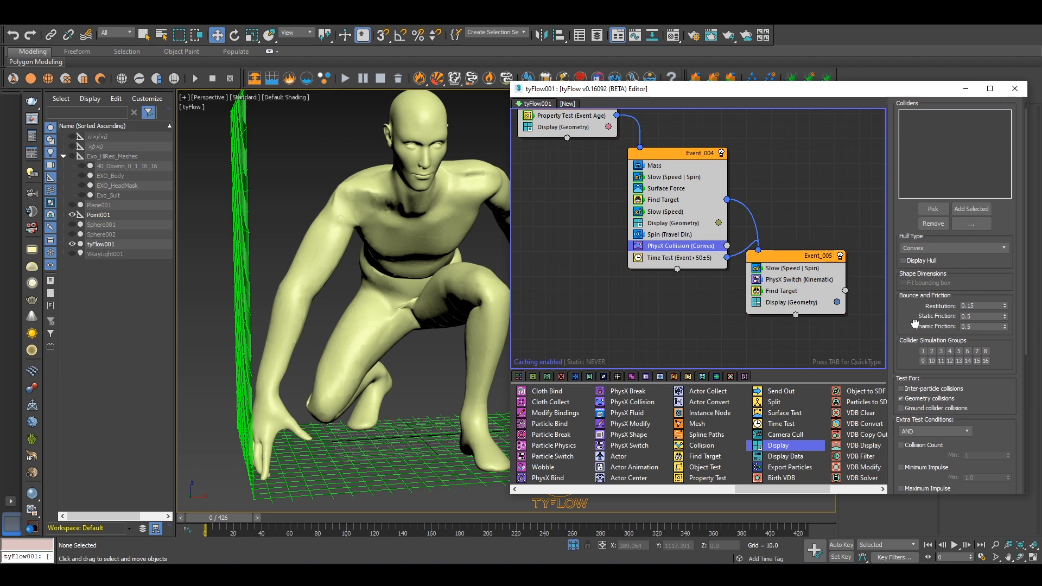
pyautogui.scroll(-1, 921, 281)
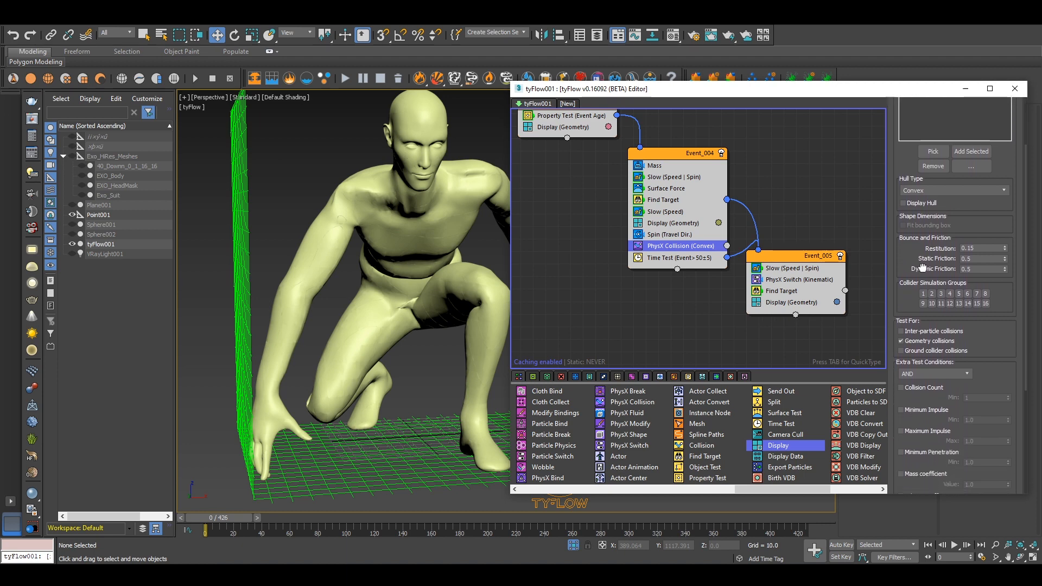
pyautogui.scroll(-2, 922, 267)
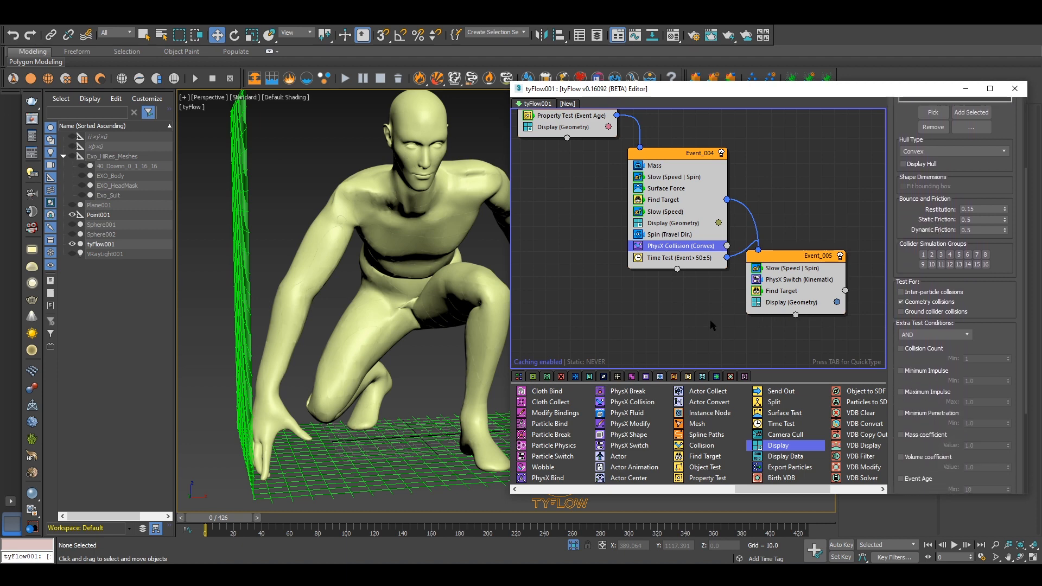
pyautogui.click(681, 248)
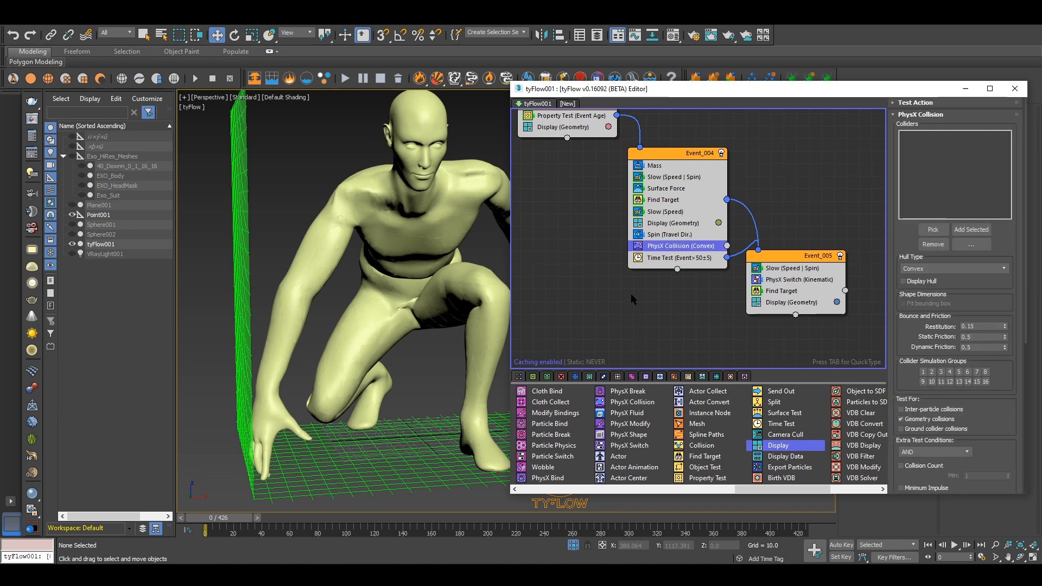
pyautogui.moveTo(631, 295); pyautogui.dragTo(706, 334, button='middle')
pyautogui.moveTo(715, 291); pyautogui.dragTo(630, 173)
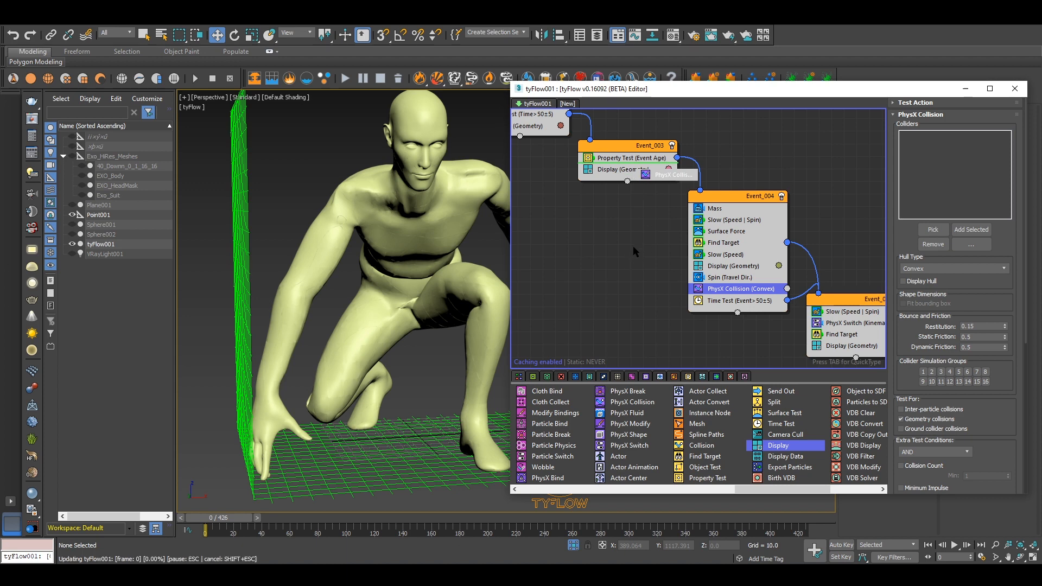
# Step: Move Event_002 closer to Event_001 and Event_003 closer to Event_002 to tidy the flow graph
pyautogui.moveTo(653, 249); pyautogui.dragTo(693, 255, button='middle')
pyautogui.scroll(-1, 693, 255)
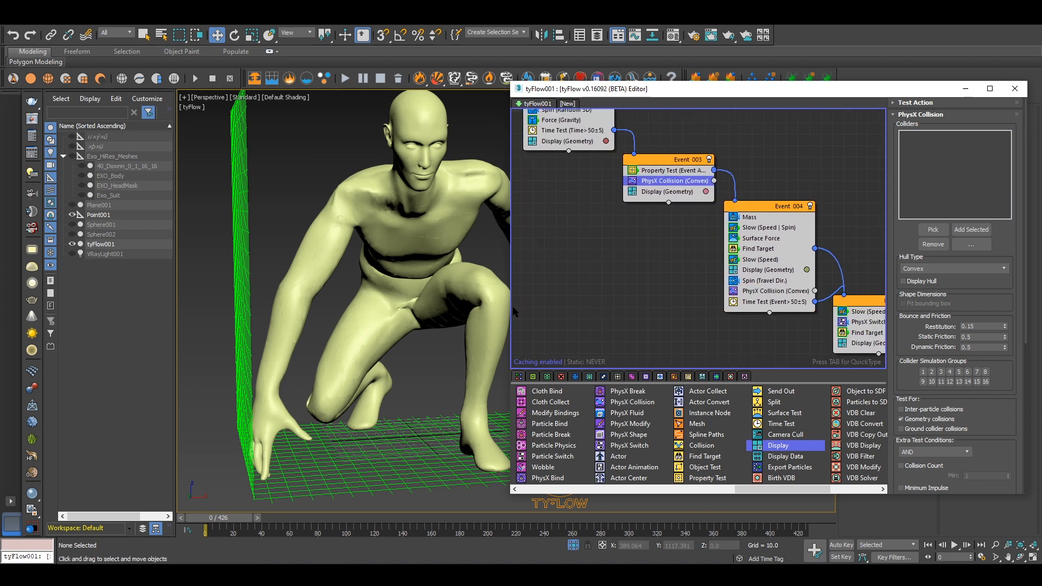
pyautogui.moveTo(425, 345); pyautogui.dragTo(408, 353, button='middle')
pyautogui.scroll(-2, 409, 352)
pyautogui.scroll(1, 428, 368)
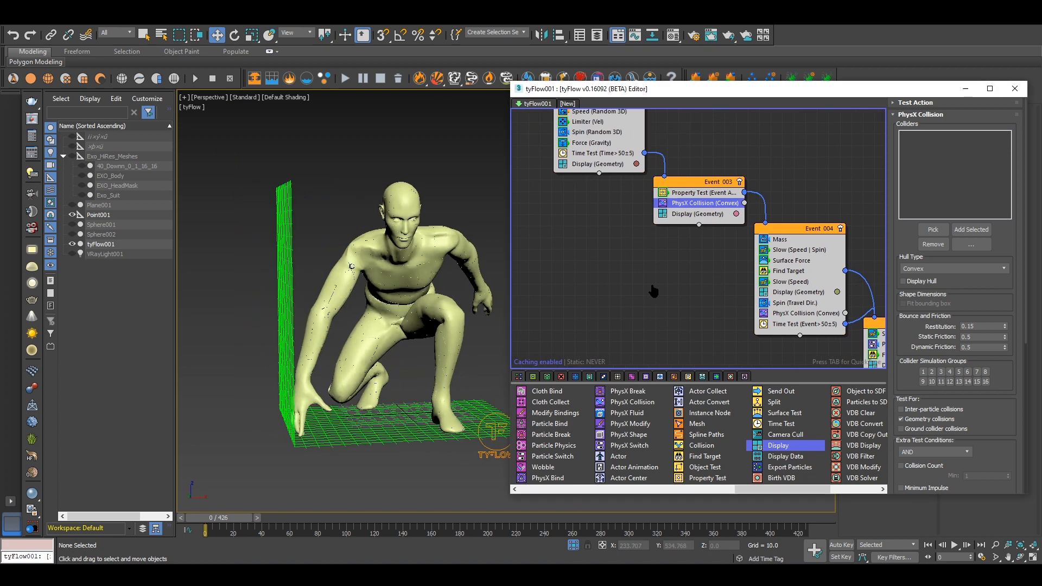
pyautogui.moveTo(653, 228); pyautogui.dragTo(654, 325, button='middle')
pyautogui.moveTo(604, 250); pyautogui.dragTo(651, 314, button='middle')
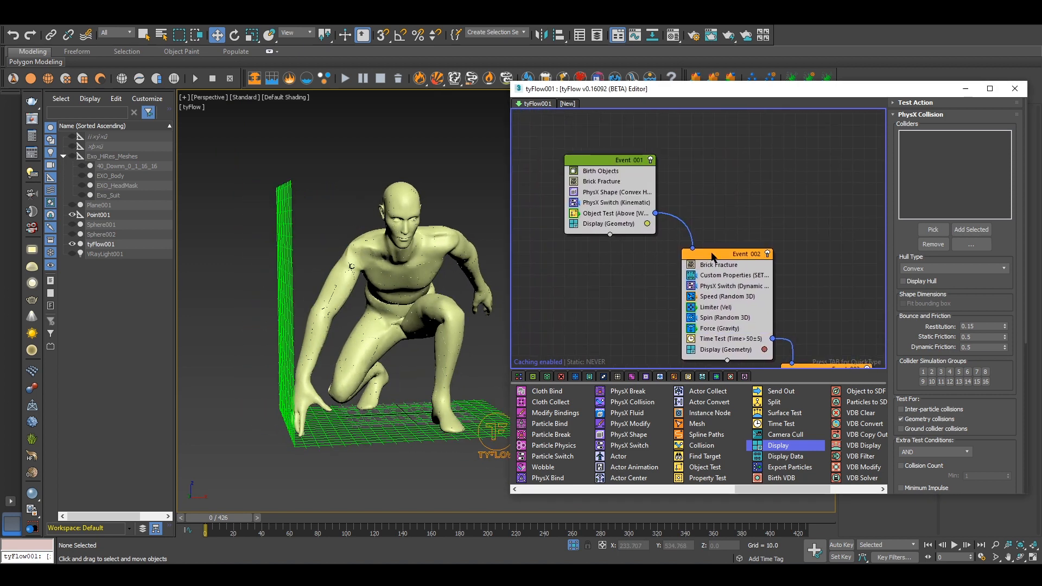
pyautogui.moveTo(712, 253); pyautogui.dragTo(694, 234)
pyautogui.moveTo(766, 302); pyautogui.dragTo(744, 253, button='middle')
pyautogui.moveTo(792, 321); pyautogui.dragTo(773, 286)
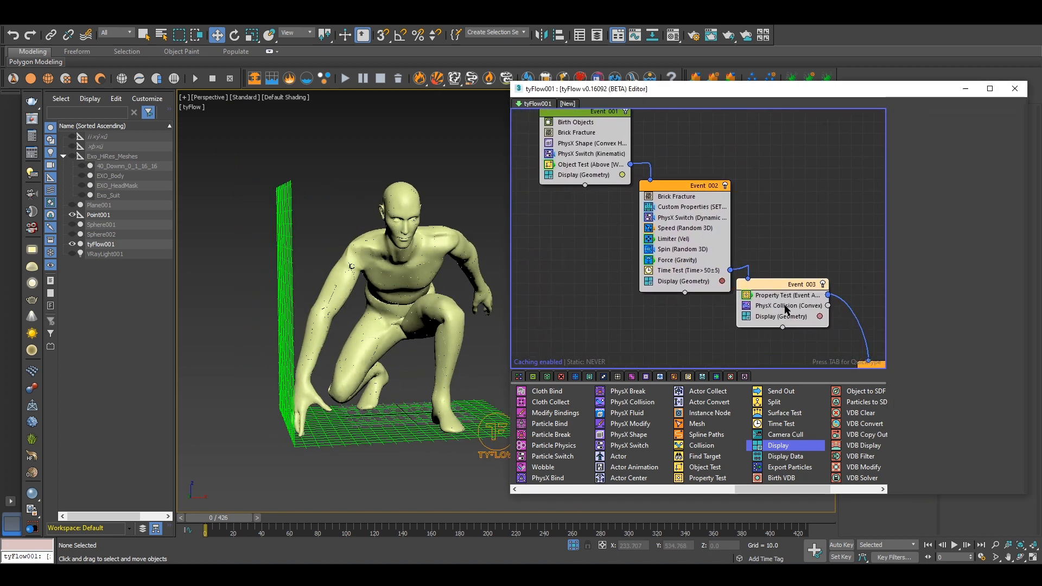
# Step: Move Event_004 closer to Event_003 and Event_005 closer to Event_004 in the flow graph
pyautogui.moveTo(772, 286); pyautogui.dragTo(674, 230, button='middle')
pyautogui.click(779, 297)
pyautogui.moveTo(779, 296); pyautogui.dragTo(781, 257)
pyautogui.moveTo(780, 257); pyautogui.dragTo(656, 153, button='middle')
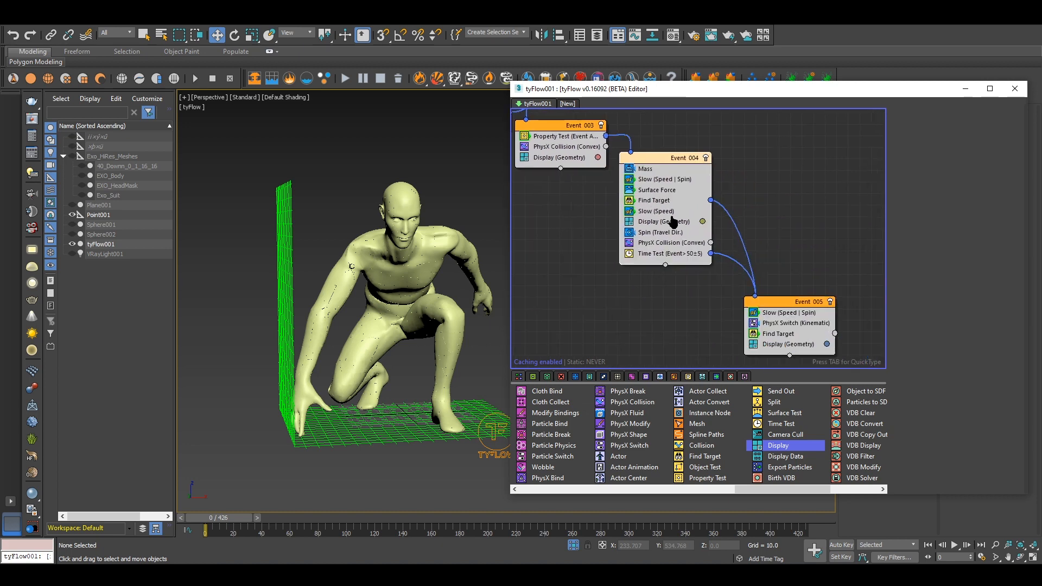
pyautogui.moveTo(790, 305); pyautogui.dragTo(778, 273)
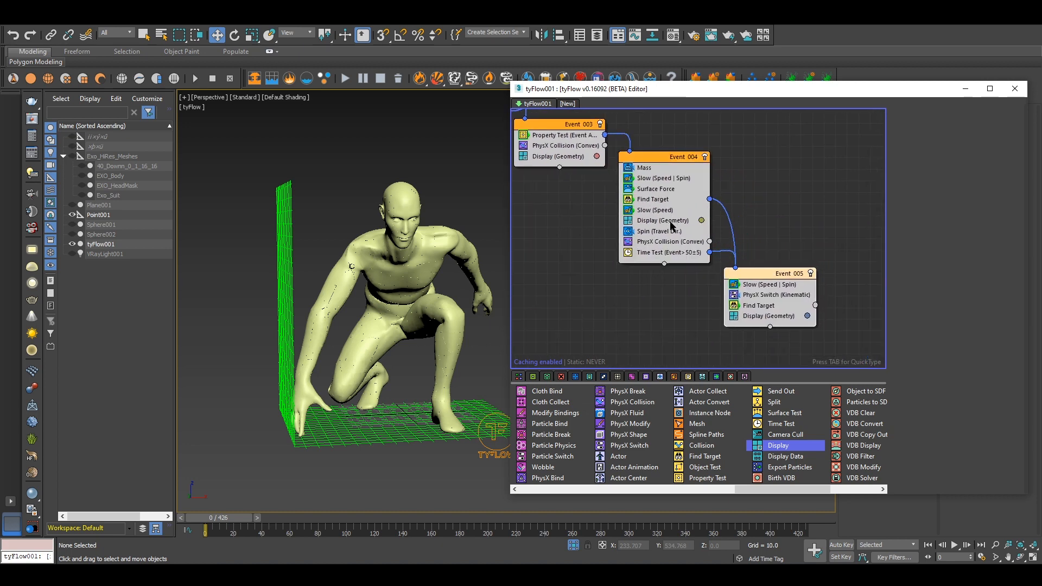
pyautogui.moveTo(673, 227); pyautogui.dragTo(760, 313, button='middle')
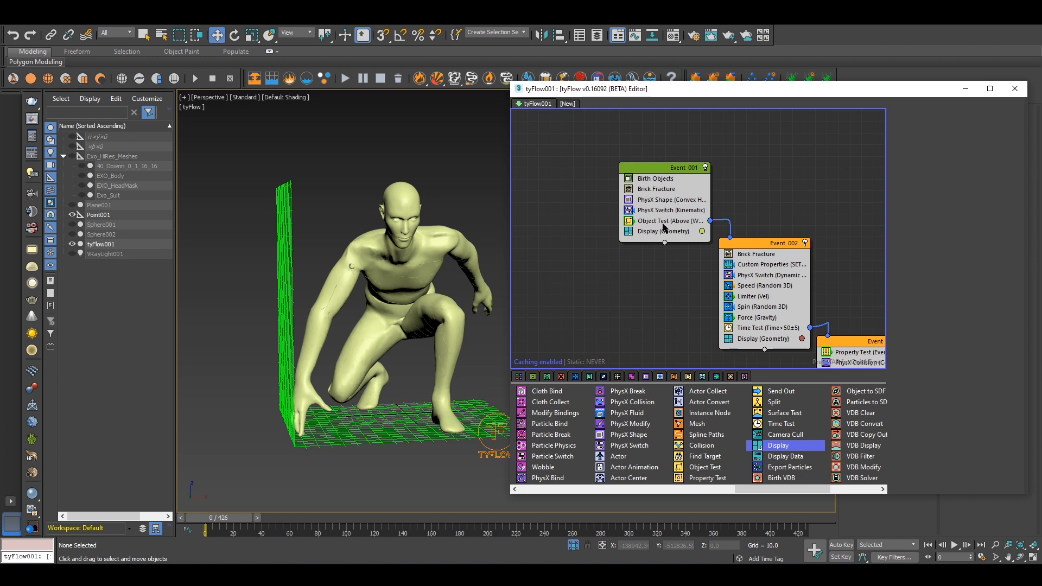
# Step: Review the Object Test settings in Event_001 and check the character's framing in the perspective view
pyautogui.moveTo(663, 227); pyautogui.dragTo(628, 221, button='middle')
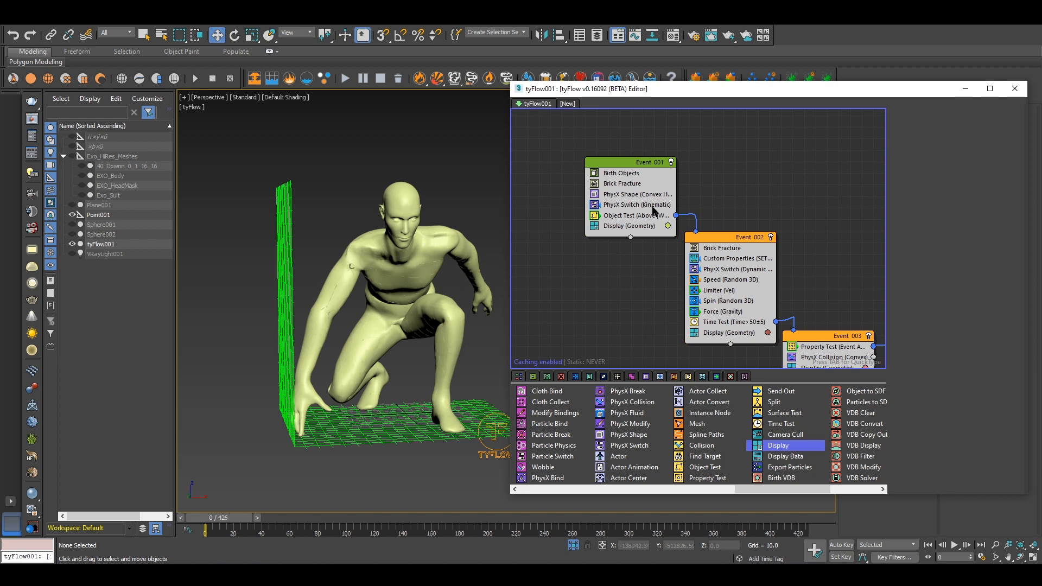
pyautogui.scroll(-2, 641, 270)
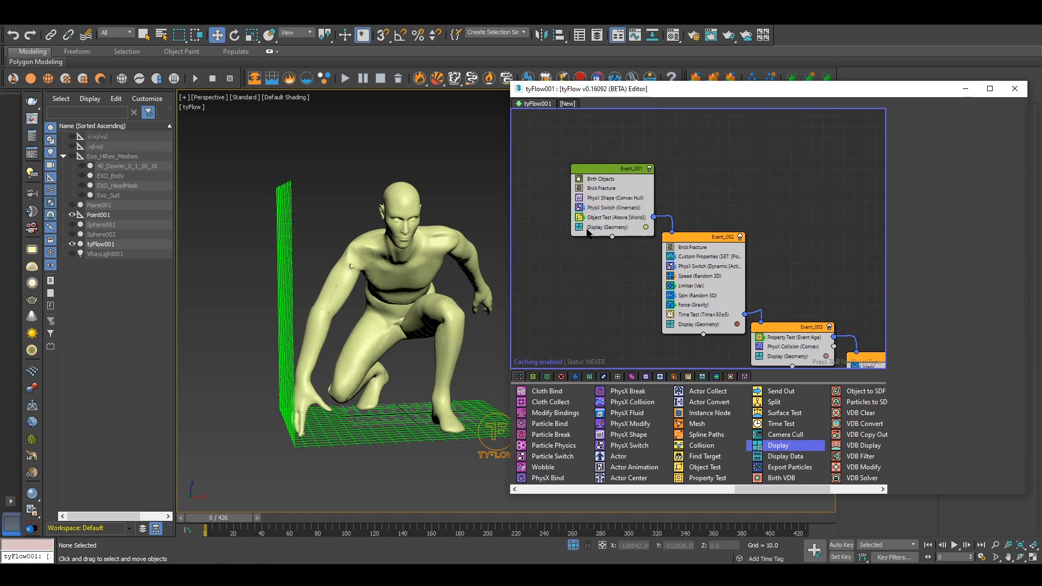
pyautogui.scroll(3, 596, 214)
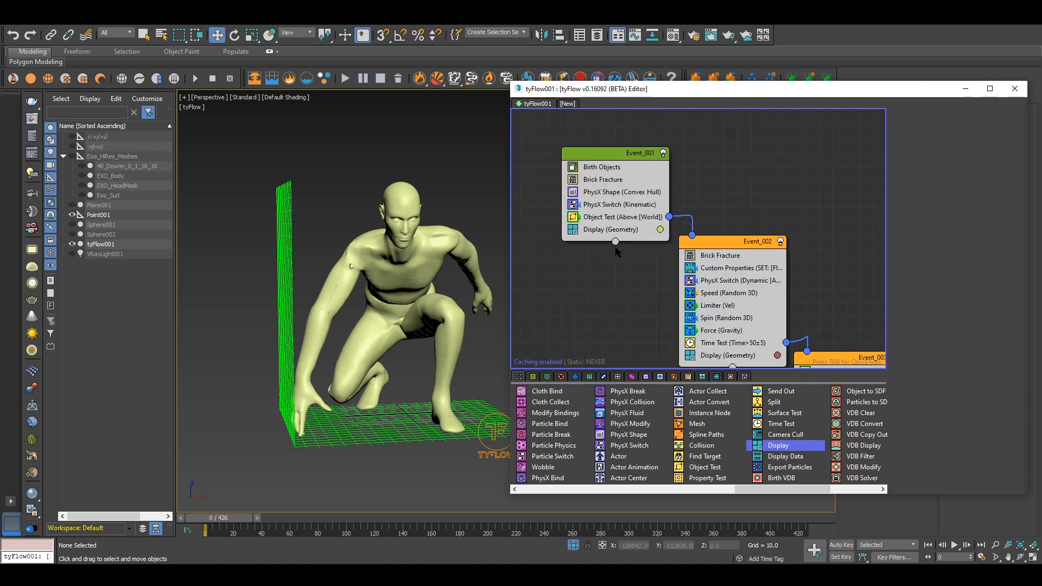
pyautogui.click(578, 162)
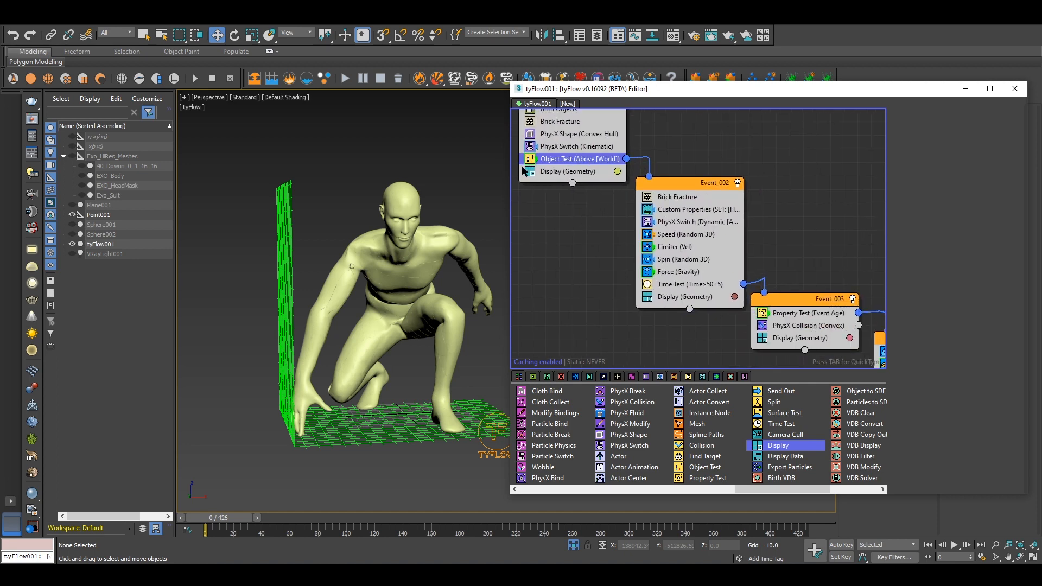
pyautogui.moveTo(440, 178); pyautogui.dragTo(449, 227, button='middle')
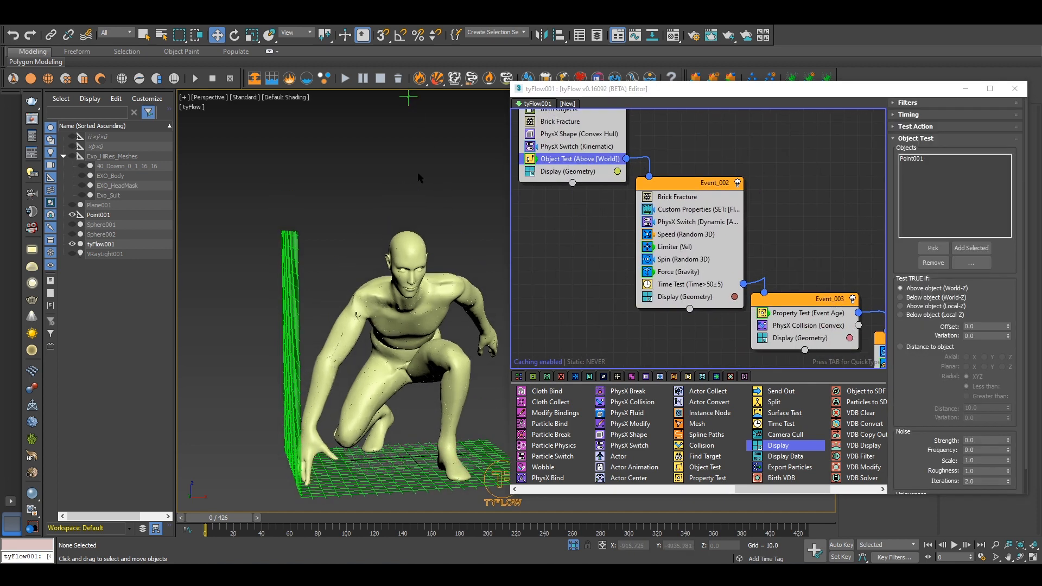
pyautogui.moveTo(413, 406); pyautogui.dragTo(414, 359, button='middle')
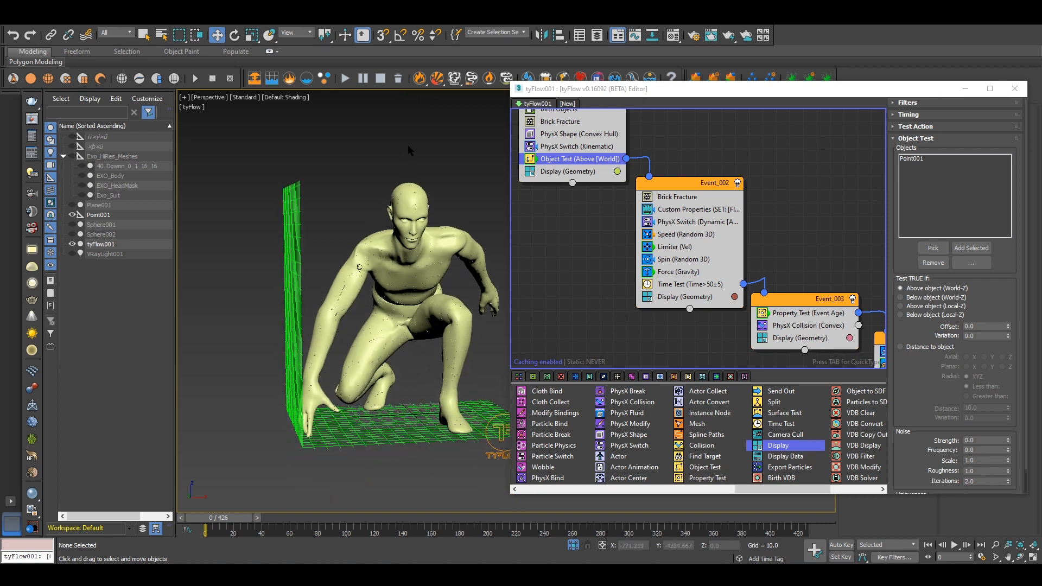
pyautogui.moveTo(424, 416); pyautogui.dragTo(412, 367, button='middle')
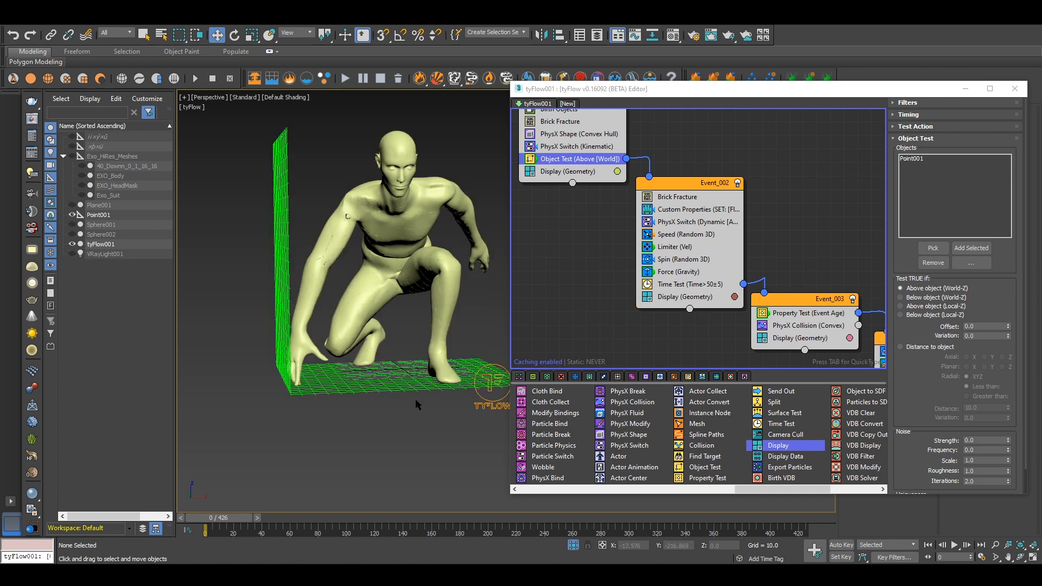
# Step: Select the tyFlow icon beside the character's foot and inspect it and the character at close and wide range
pyautogui.click(489, 401)
pyautogui.moveTo(465, 418); pyautogui.dragTo(443, 411, button='middle')
pyautogui.scroll(-2, 441, 407)
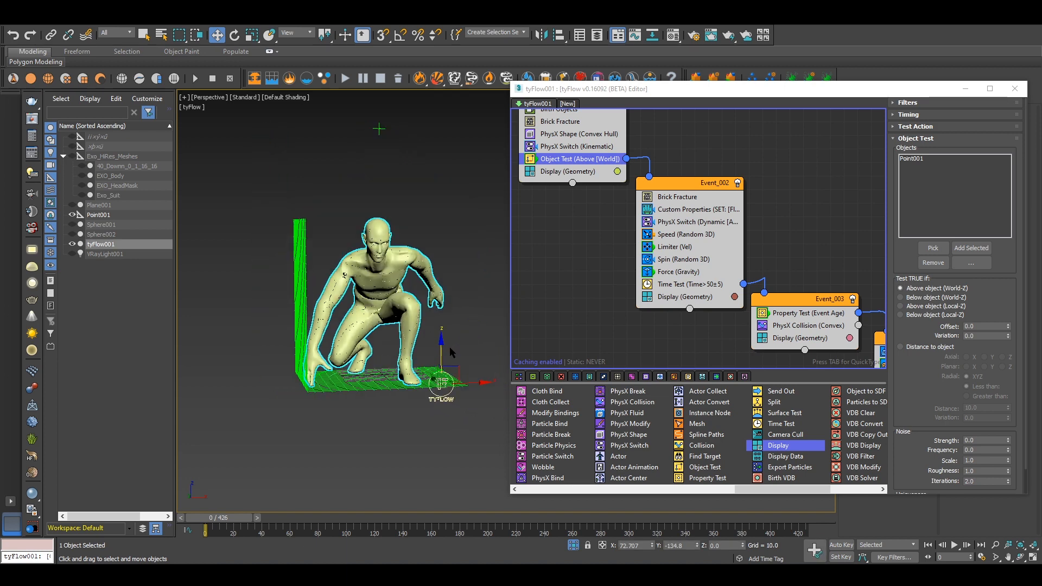
pyautogui.scroll(5, 435, 363)
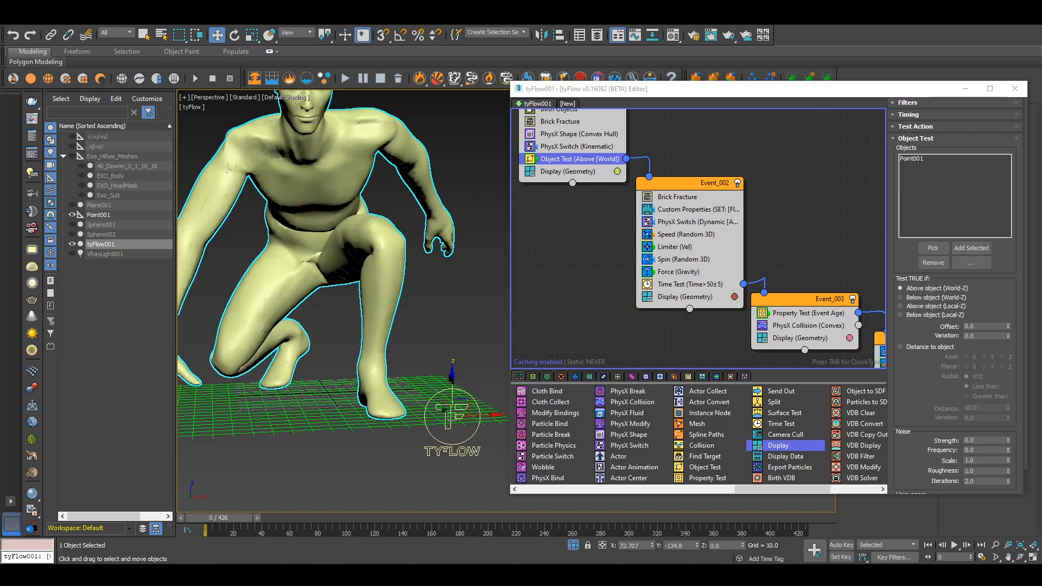
pyautogui.scroll(-3, 454, 374)
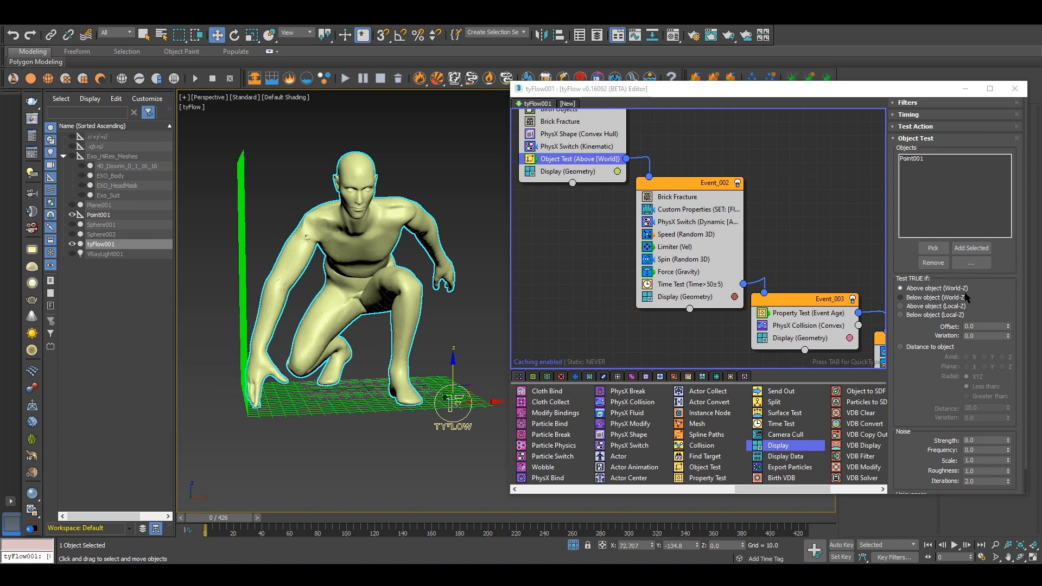
# Step: Review the Brick Fracture, Custom Properties and PhysX Switch settings in Event_002
pyautogui.click(672, 199)
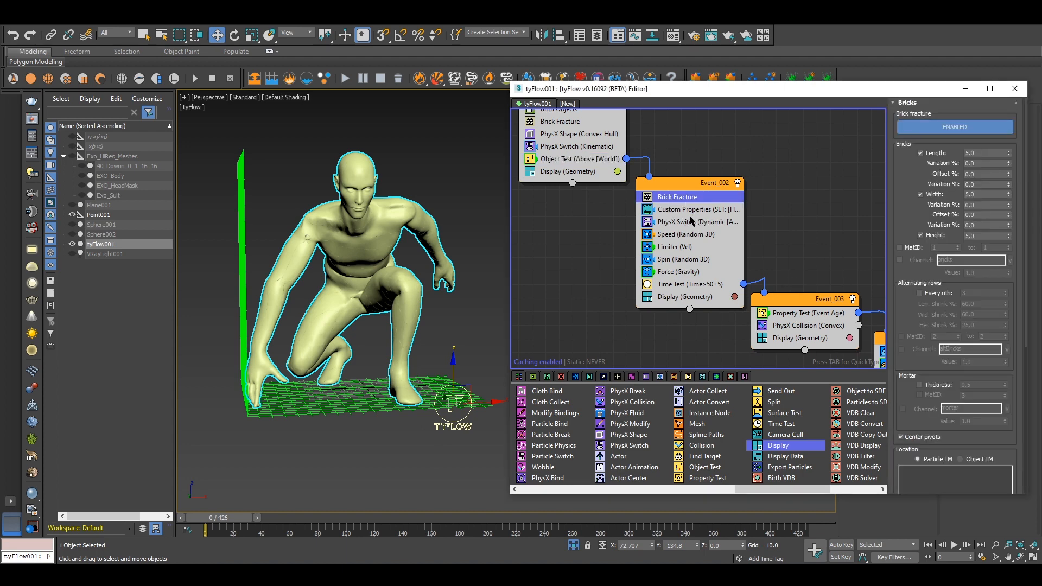
pyautogui.click(680, 211)
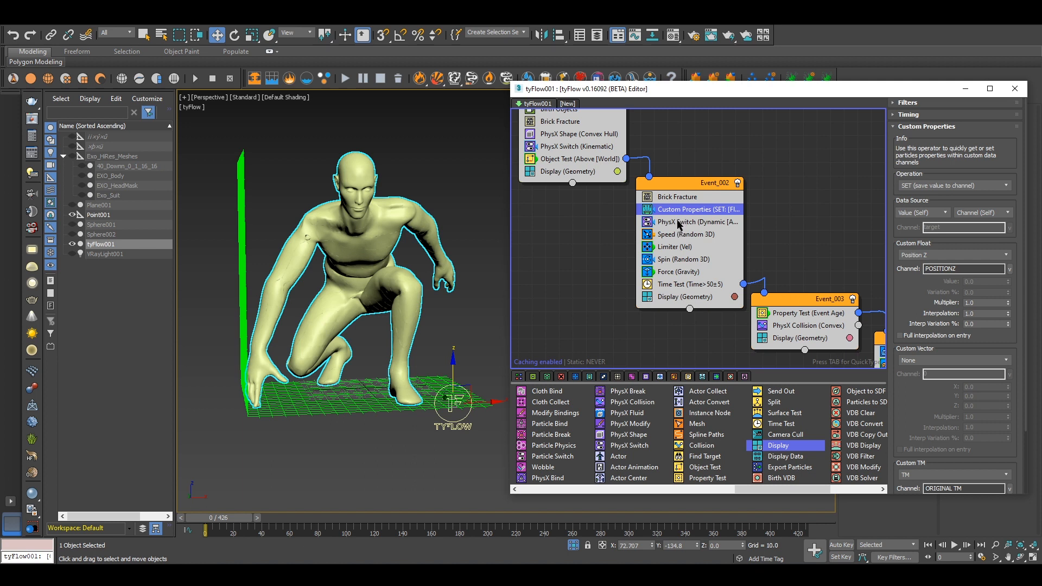
pyautogui.click(679, 223)
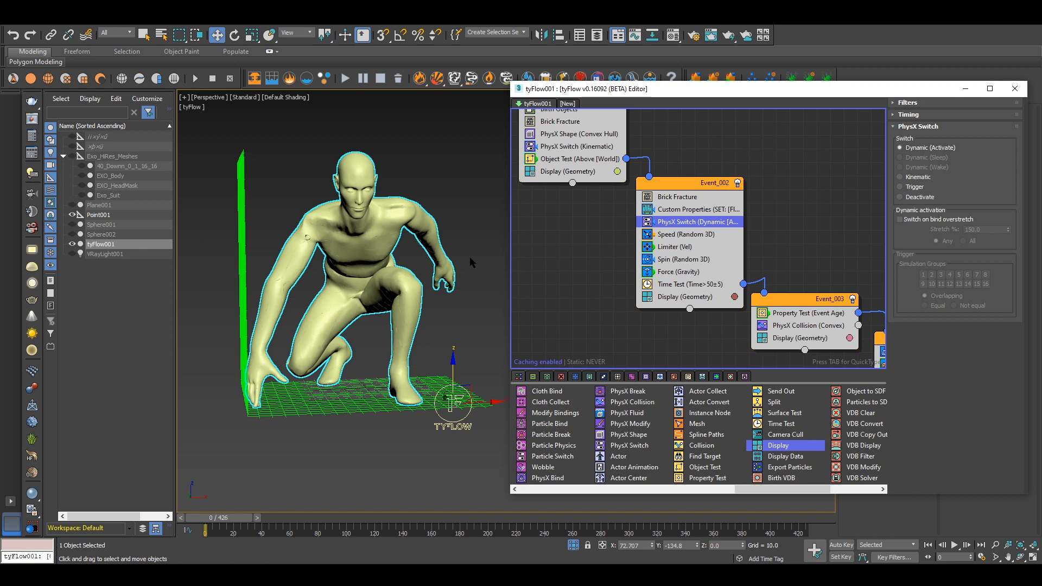
pyautogui.moveTo(631, 321); pyautogui.dragTo(603, 276, button='middle')
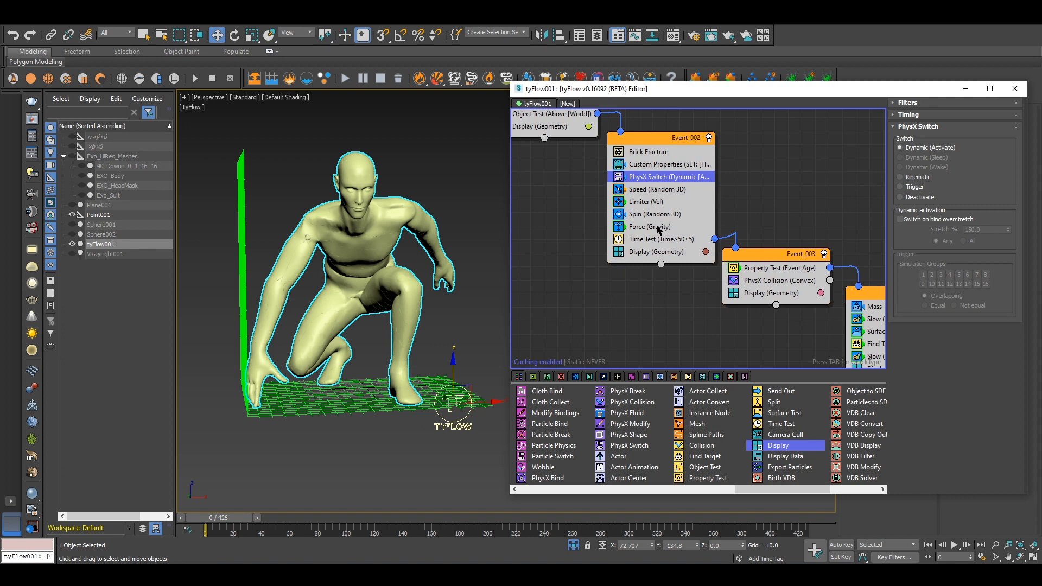
# Step: Reposition Event_003, Event_004 and Event_005 so the events step diagonally down the flow graph
pyautogui.moveTo(651, 277); pyautogui.dragTo(570, 265, button='middle')
pyautogui.click(698, 259)
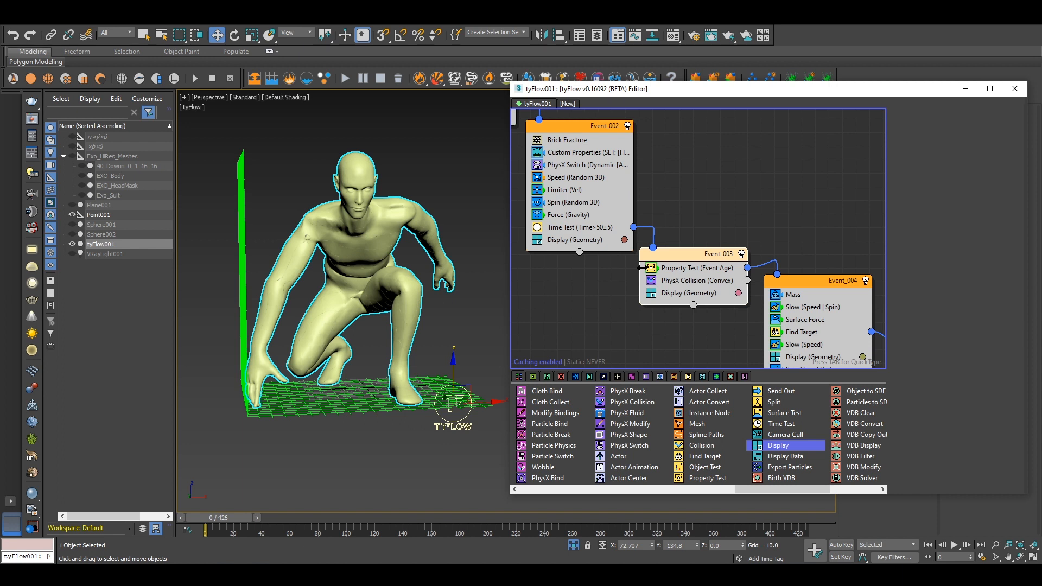
pyautogui.moveTo(742, 340); pyautogui.dragTo(608, 249, button='middle')
pyautogui.moveTo(677, 196); pyautogui.dragTo(678, 222)
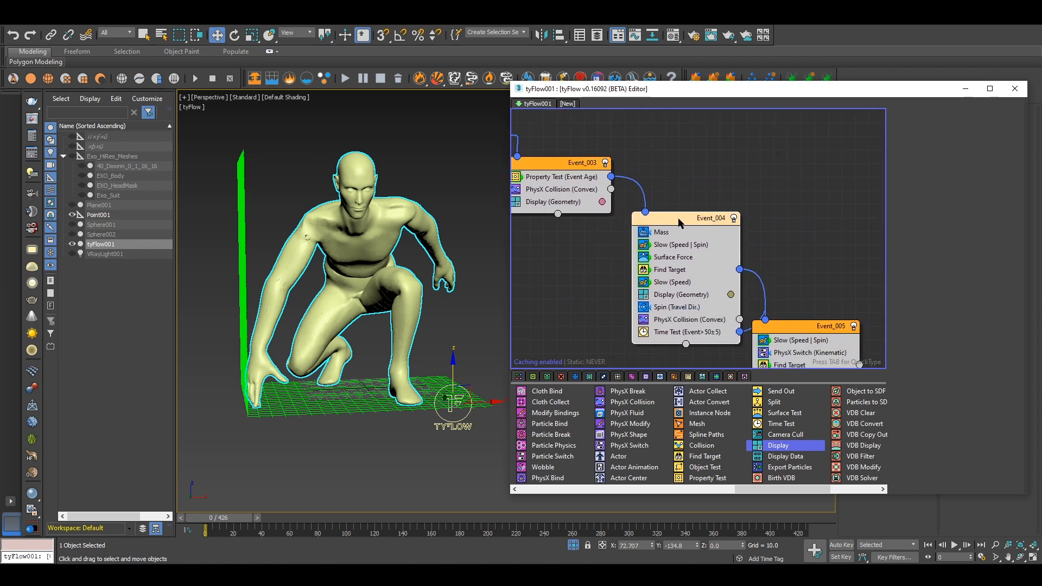
pyautogui.moveTo(697, 330); pyautogui.dragTo(651, 286, button='middle')
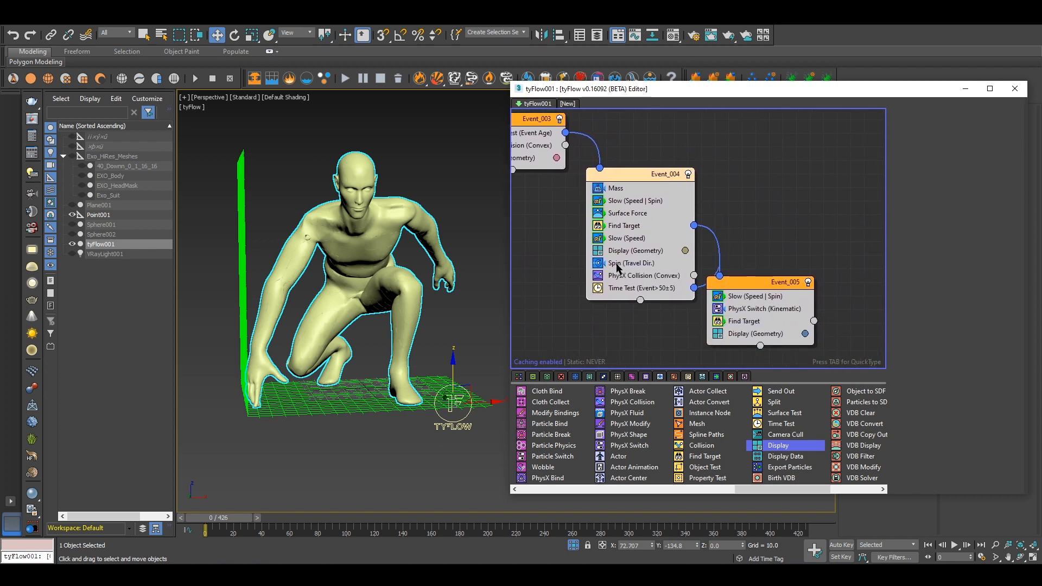
pyautogui.moveTo(764, 286); pyautogui.dragTo(810, 297)
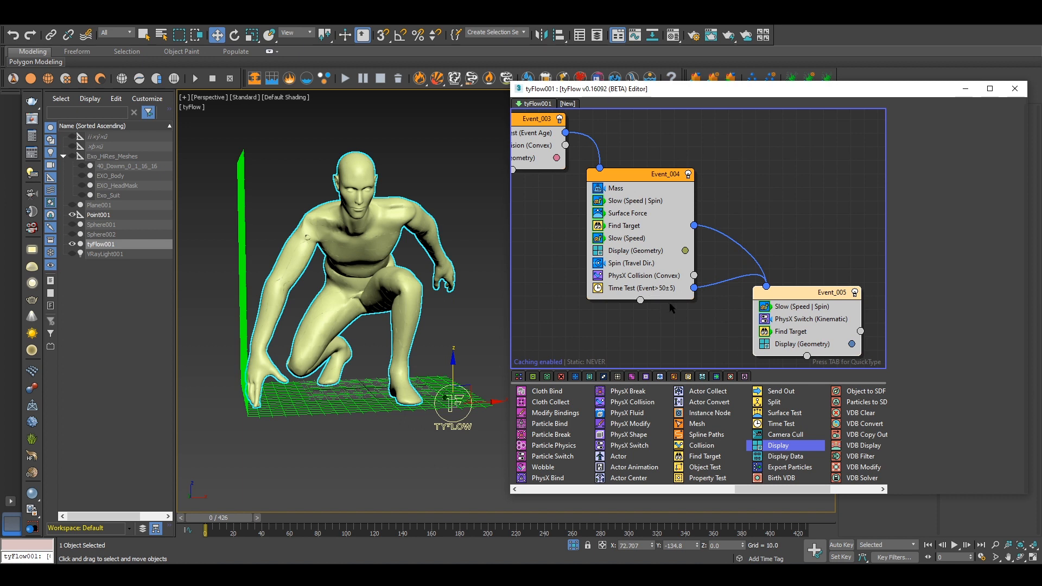
pyautogui.moveTo(688, 323); pyautogui.dragTo(640, 313, button='middle')
pyautogui.moveTo(747, 288); pyautogui.dragTo(720, 282)
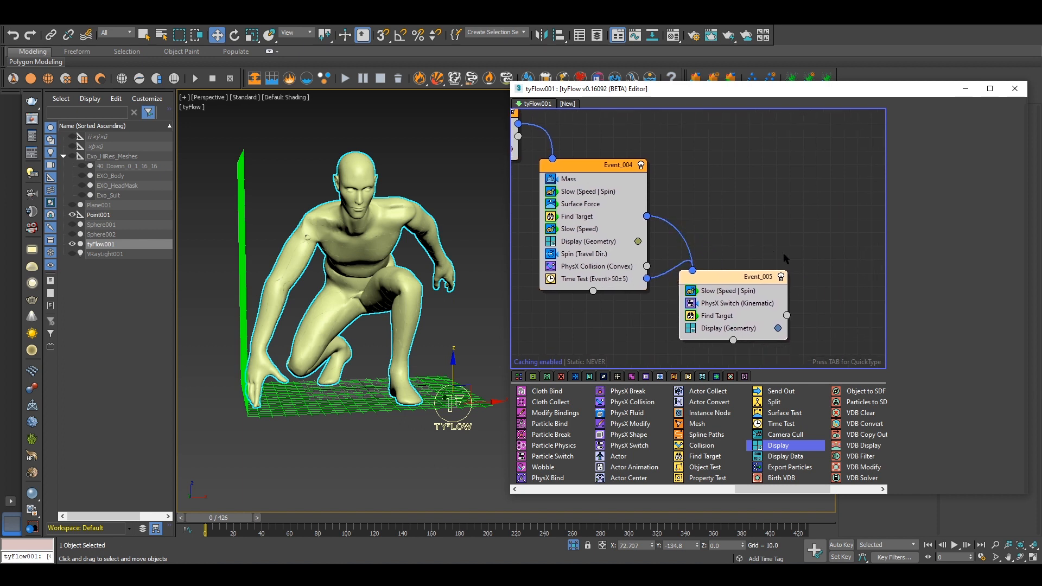
pyautogui.scroll(-1, 663, 301)
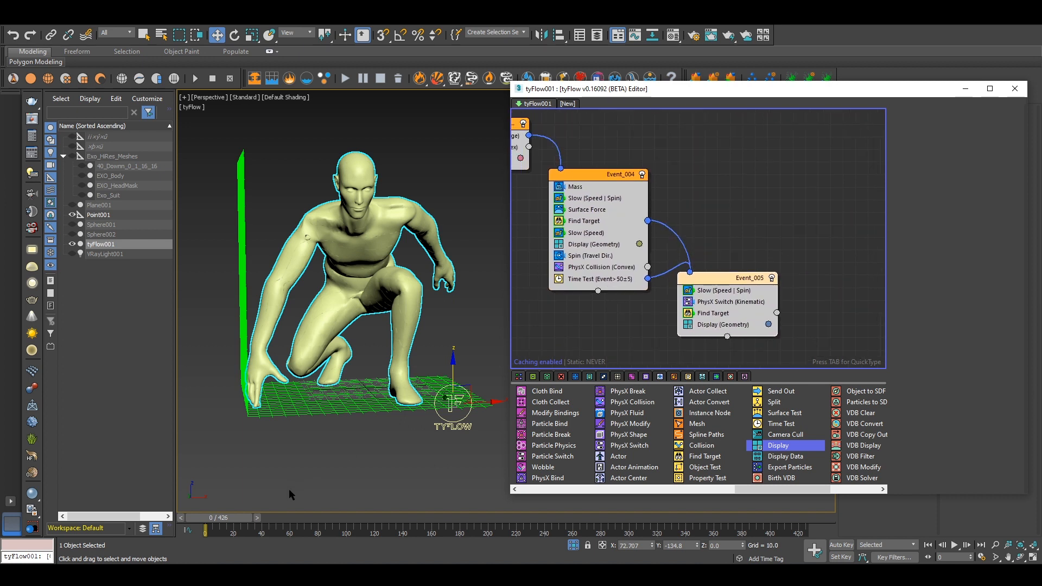
# Step: Scrub through the simulation to preview the fractured pieces, return to frame 0 and activate the Move tool
pyautogui.click(806, 518)
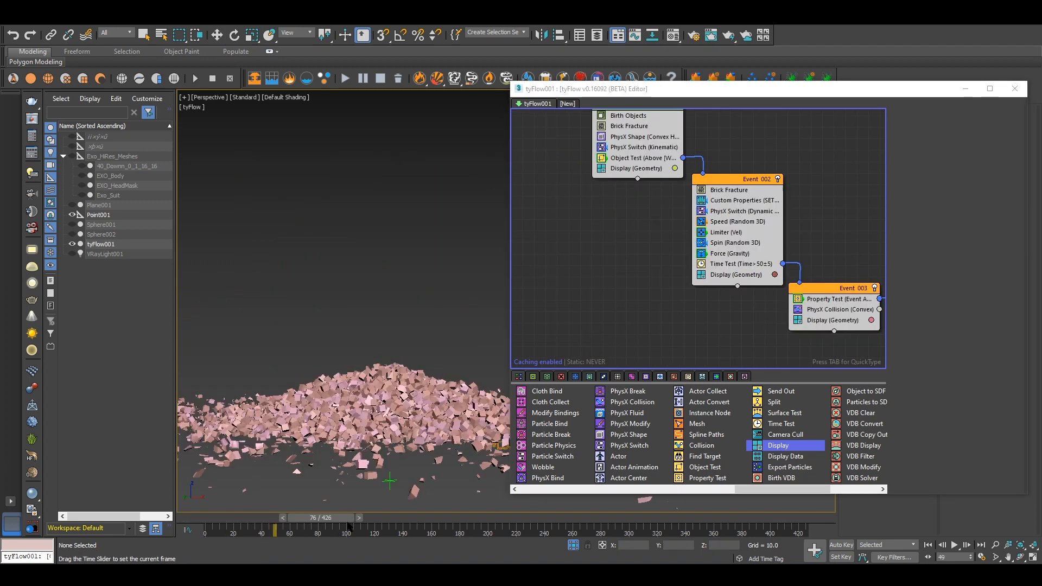
pyautogui.moveTo(371, 516); pyautogui.dragTo(209, 517)
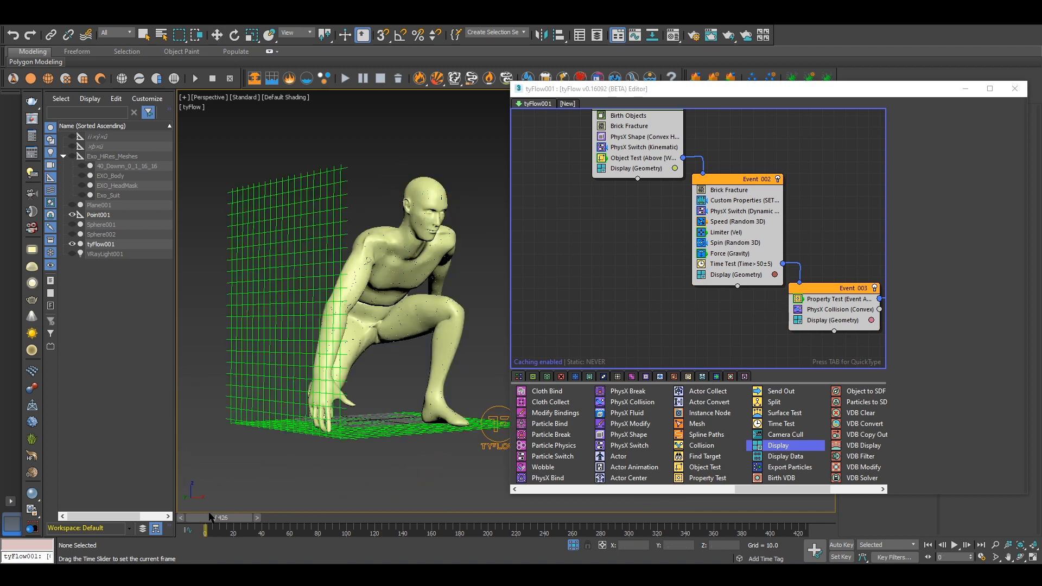
pyautogui.press('w')
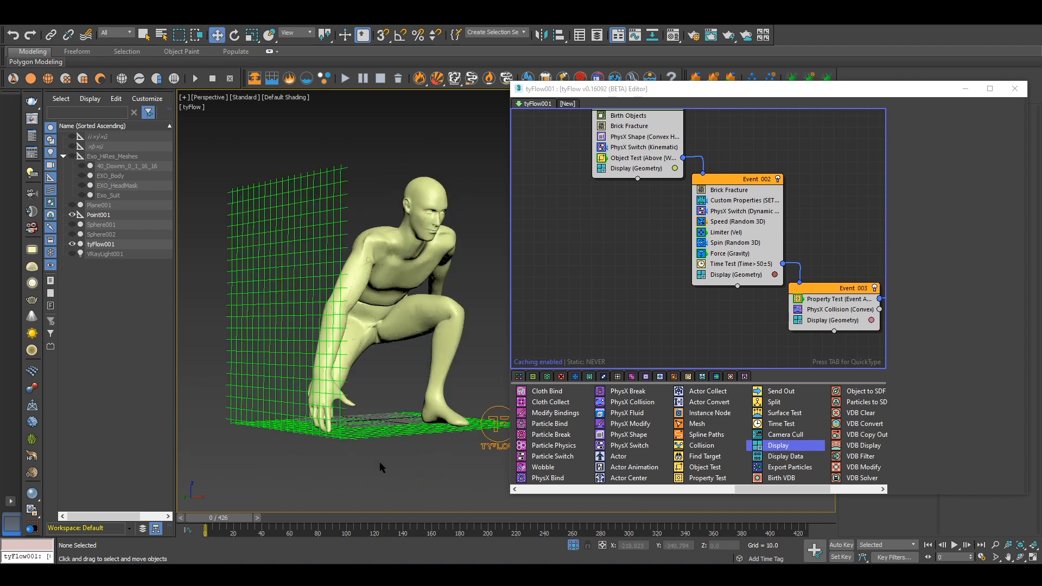